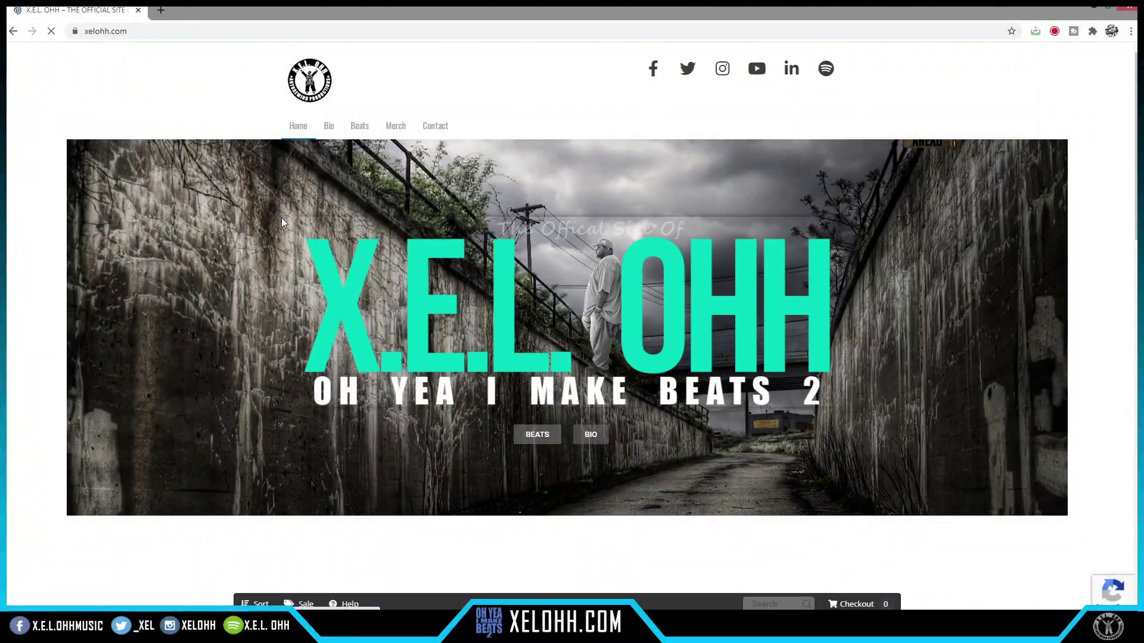
Look through the xelohh.com home page and the list of beats in its beat store
{"action": "scroll", "coordinate": [932, 271], "scroll_direction": "down", "scroll_amount": 4}
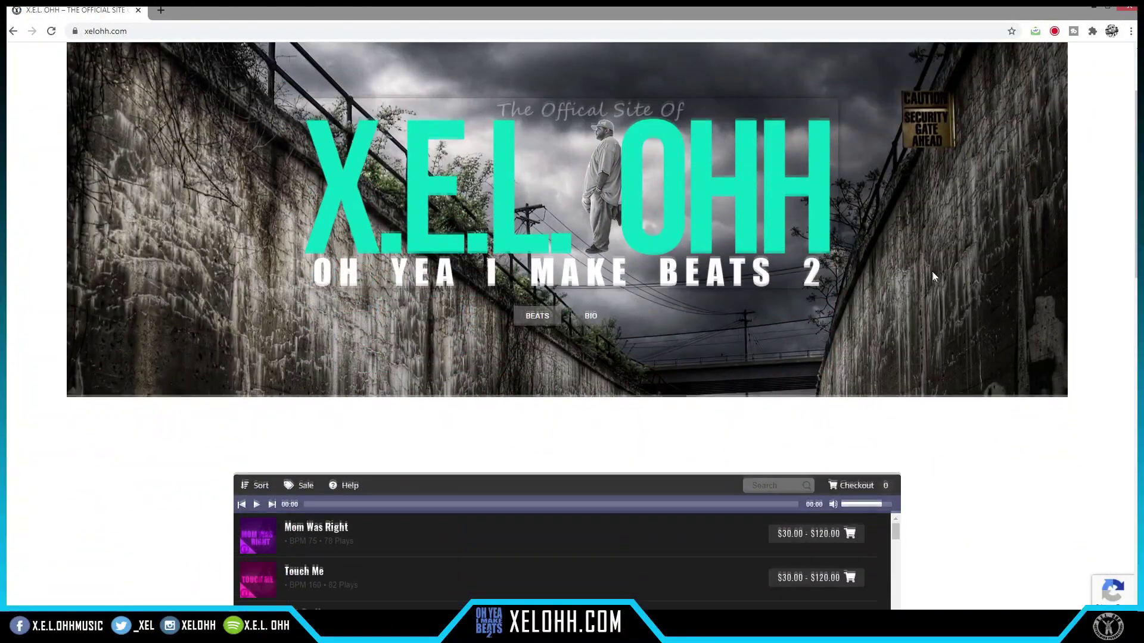
{"action": "scroll", "coordinate": [951, 286], "scroll_direction": "down", "scroll_amount": 4}
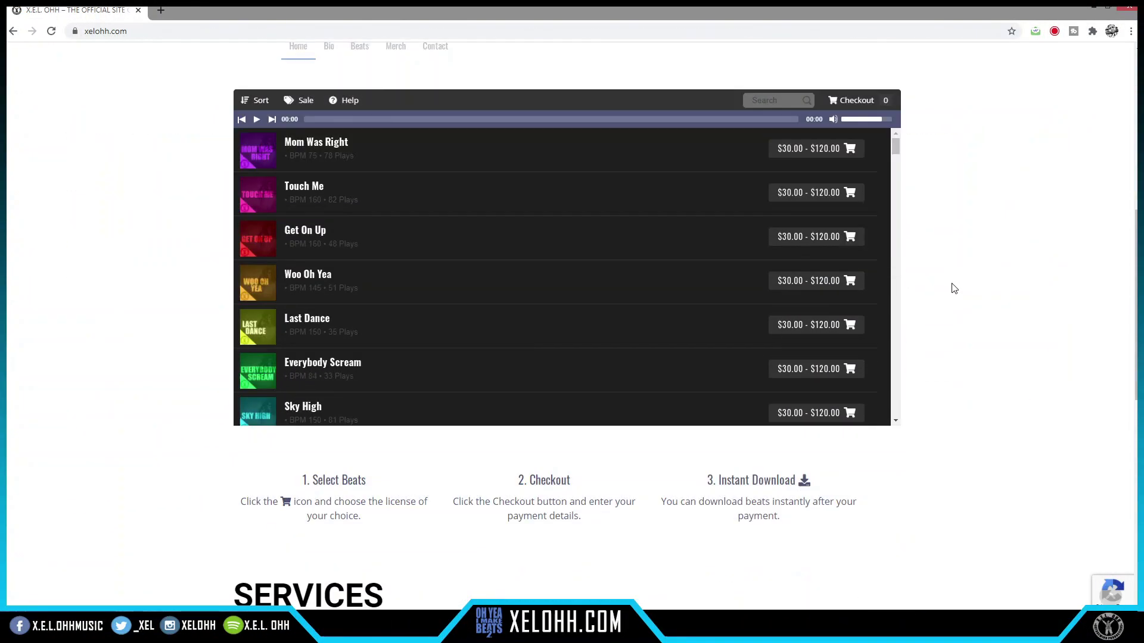
{"action": "scroll", "coordinate": [818, 256], "scroll_direction": "down", "scroll_amount": 8}
{"action": "scroll", "coordinate": [815, 257], "scroll_direction": "down", "scroll_amount": 8}
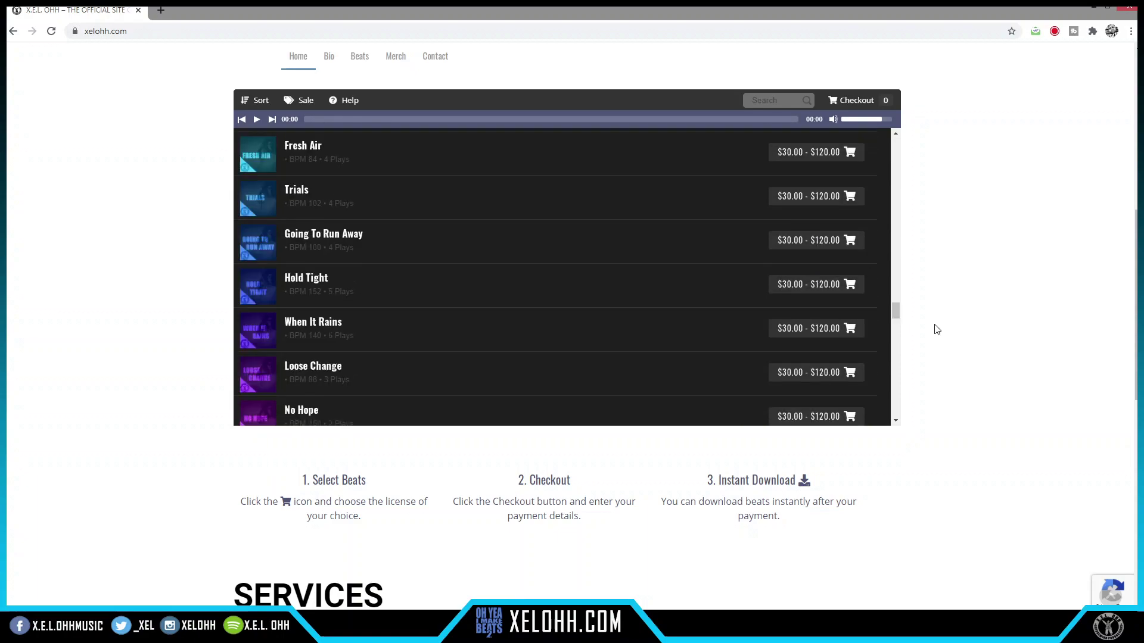
{"action": "scroll", "coordinate": [934, 327], "scroll_direction": "down", "scroll_amount": 6}
Expand the Videos section under Services and look through the music videos listed there
{"action": "left_click", "coordinate": [502, 304]}
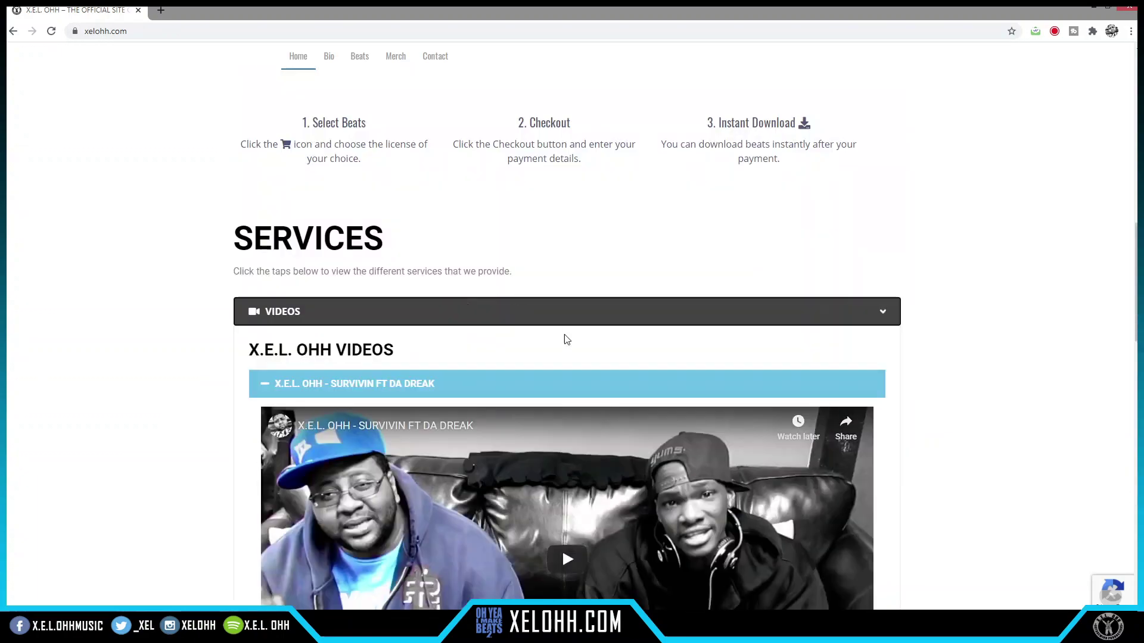
{"action": "scroll", "coordinate": [565, 338], "scroll_direction": "down", "scroll_amount": 2}
{"action": "scroll", "coordinate": [894, 336], "scroll_direction": "down", "scroll_amount": 15}
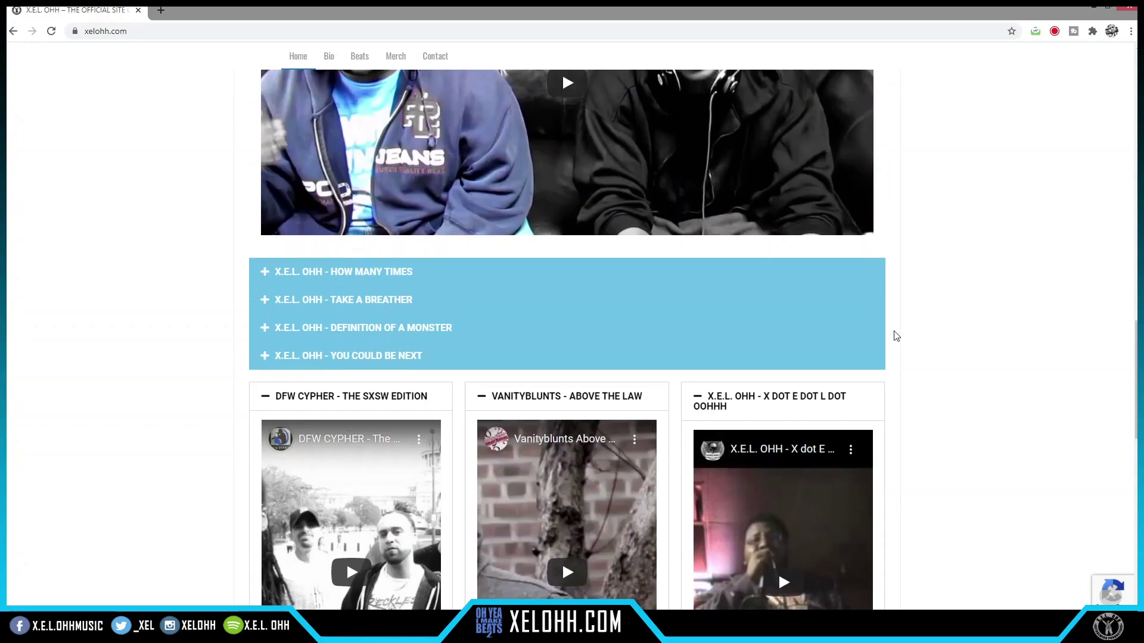
{"action": "scroll", "coordinate": [895, 331], "scroll_direction": "down", "scroll_amount": 1}
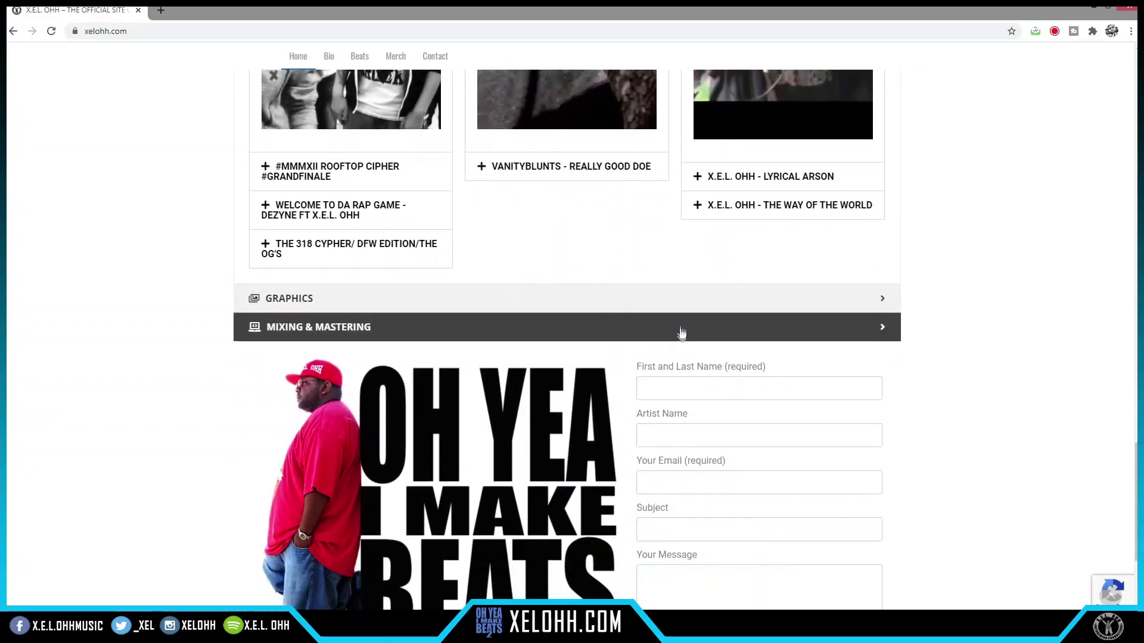
Expand the Graphics section under Services and look through its designs, down to the contact form
{"action": "left_click", "coordinate": [701, 306]}
{"action": "scroll", "coordinate": [927, 356], "scroll_direction": "down", "scroll_amount": 10}
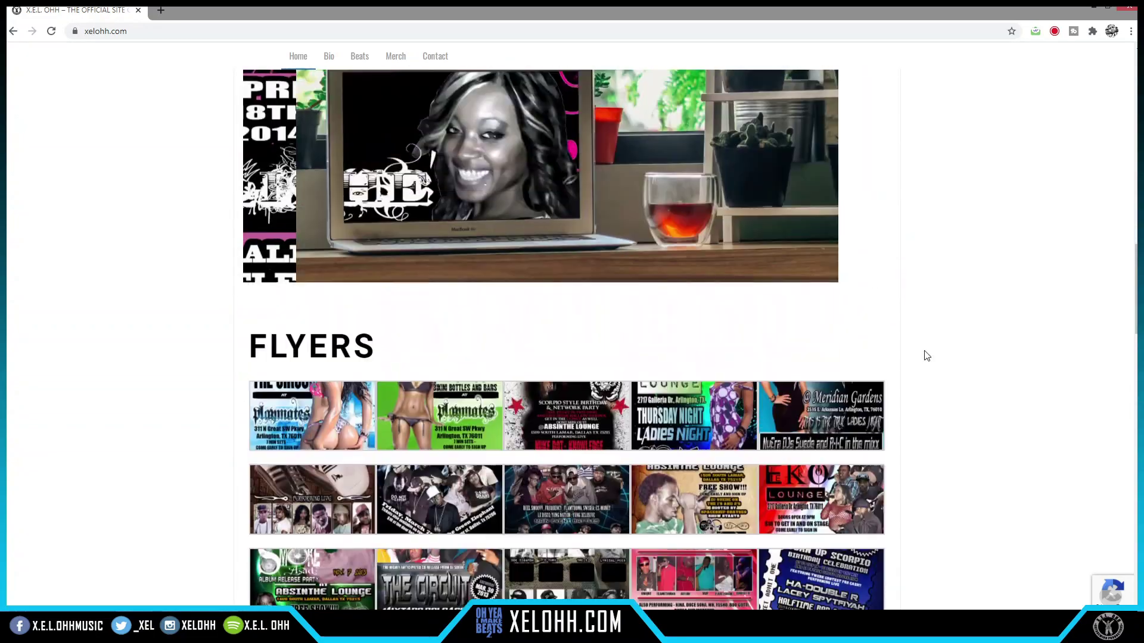
{"action": "scroll", "coordinate": [928, 356], "scroll_direction": "down", "scroll_amount": 18}
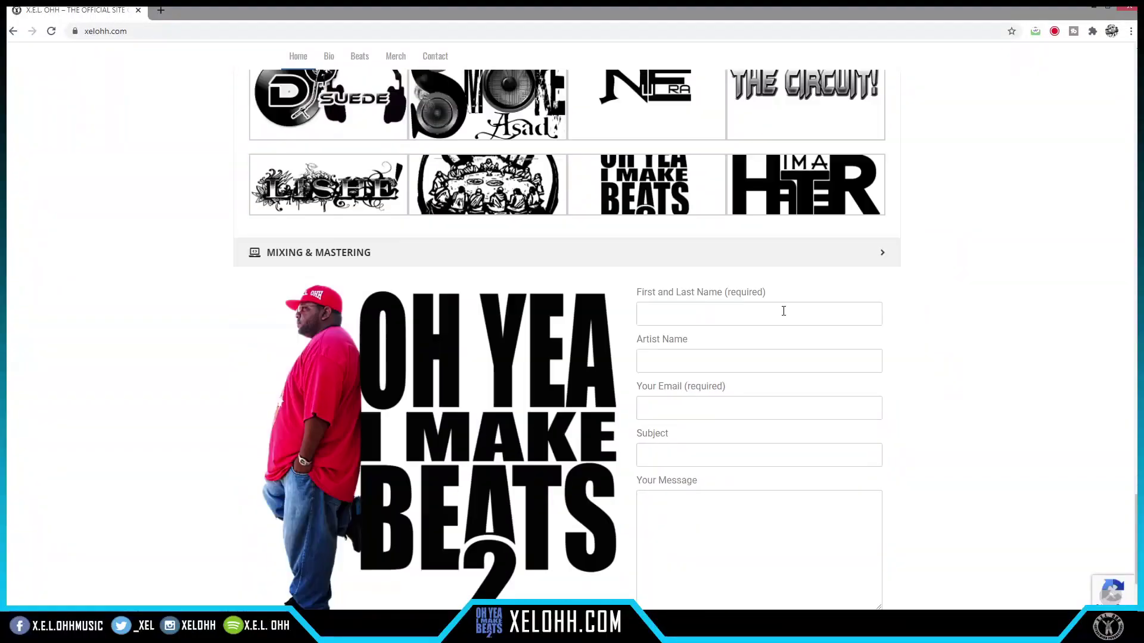
{"action": "scroll", "coordinate": [897, 342], "scroll_direction": "down", "scroll_amount": 15}
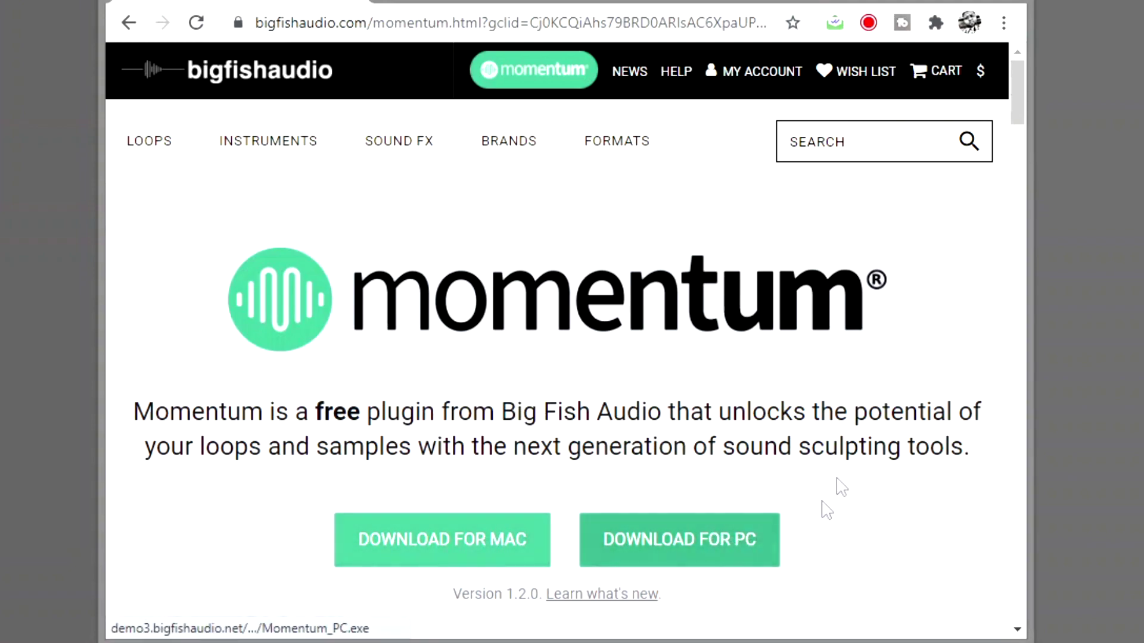
Look over the Momentum plugin page on Big Fish Audio's site and close the browser window
{"action": "scroll", "coordinate": [882, 440], "scroll_direction": "down", "scroll_amount": 8}
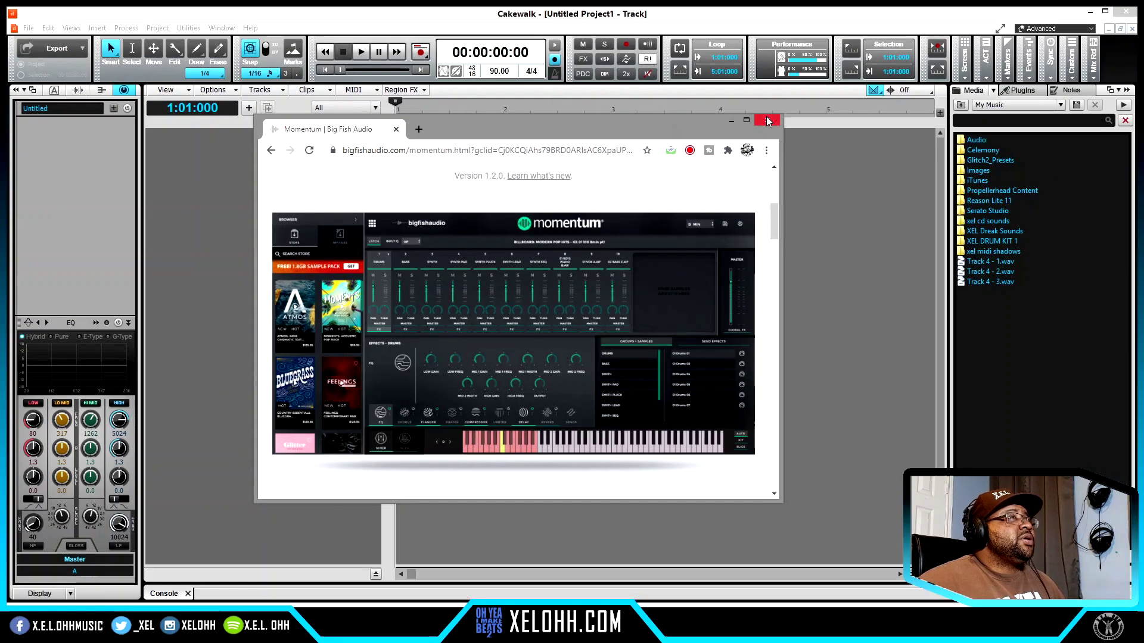
{"action": "left_click", "coordinate": [767, 121]}
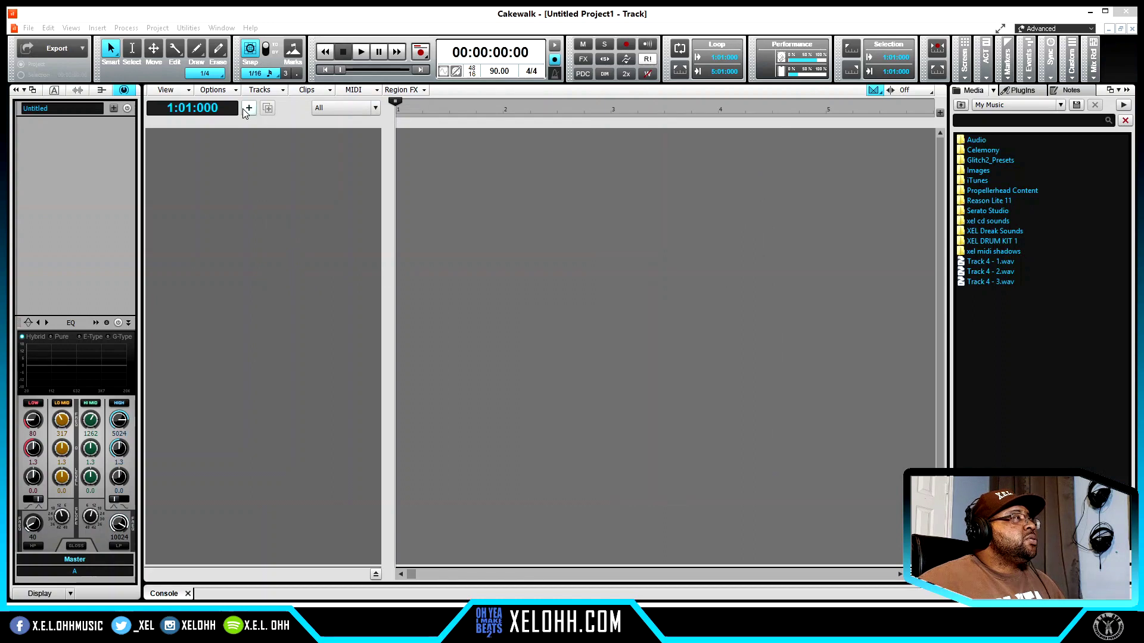
{"action": "right_click", "coordinate": [248, 241]}
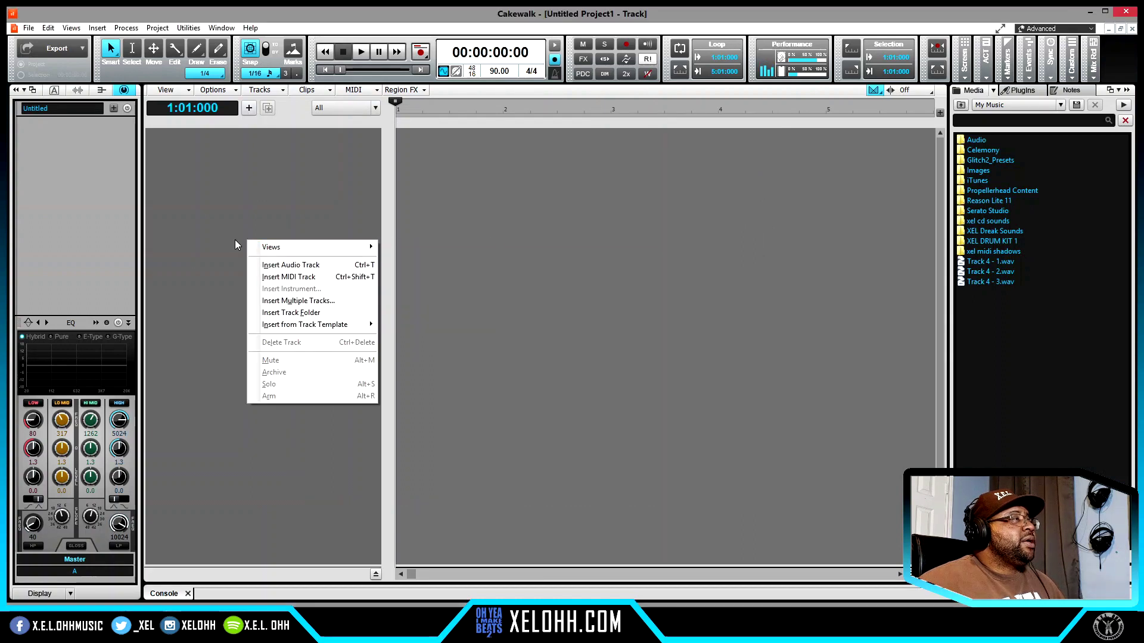
{"action": "right_click", "coordinate": [224, 196]}
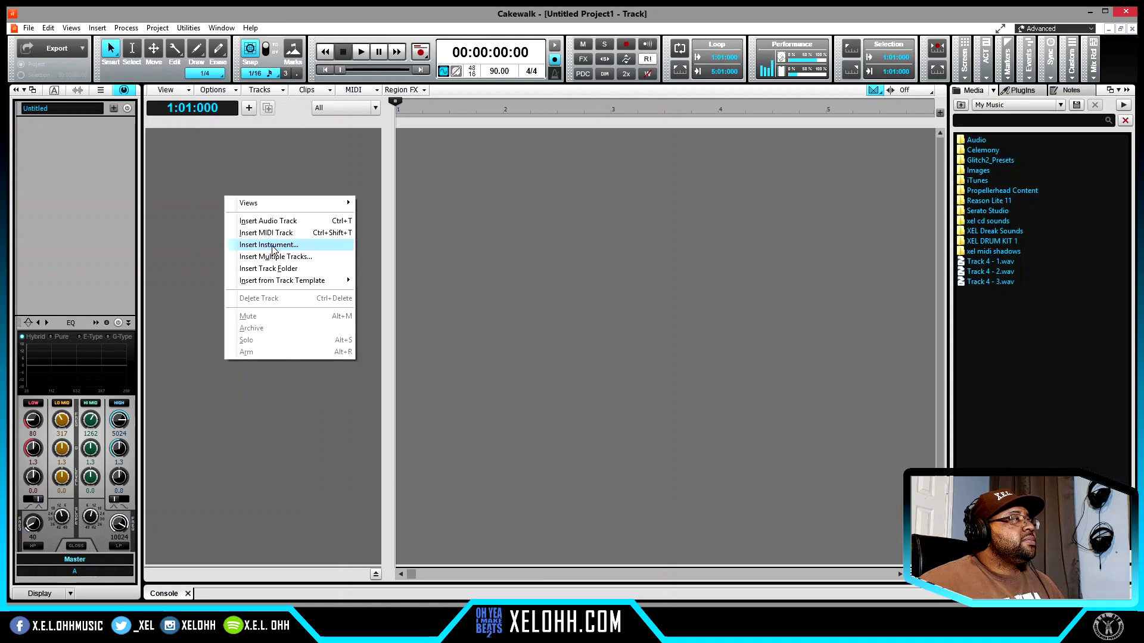
{"action": "left_click", "coordinate": [277, 112]}
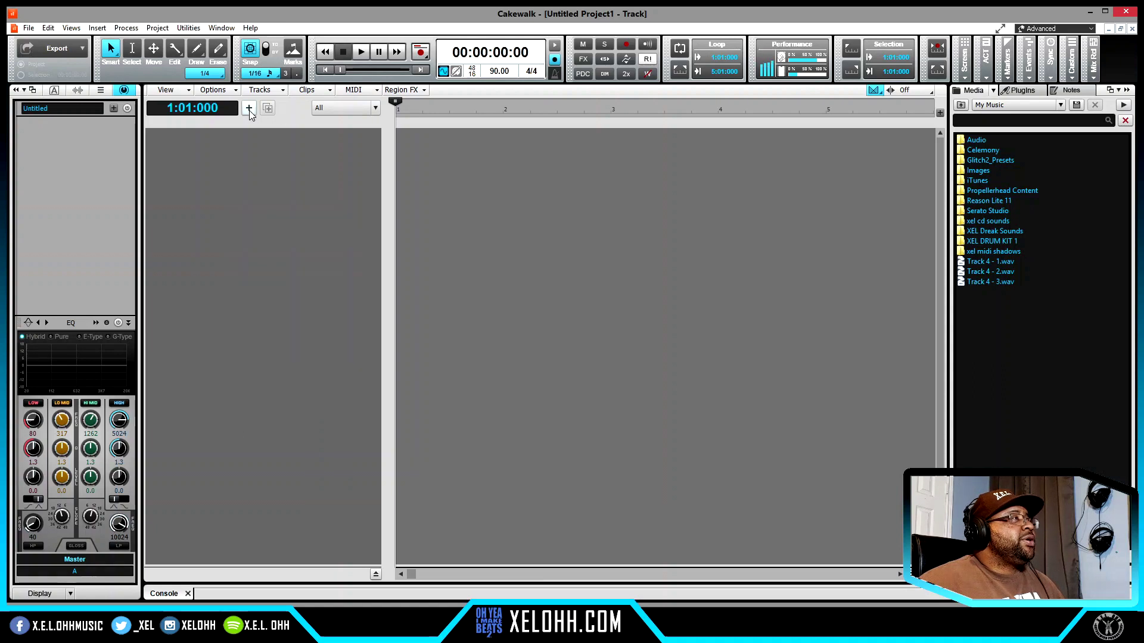
Try to set up a new instrument track with Momentum as its instrument, including the advanced track options
{"action": "left_click", "coordinate": [249, 109]}
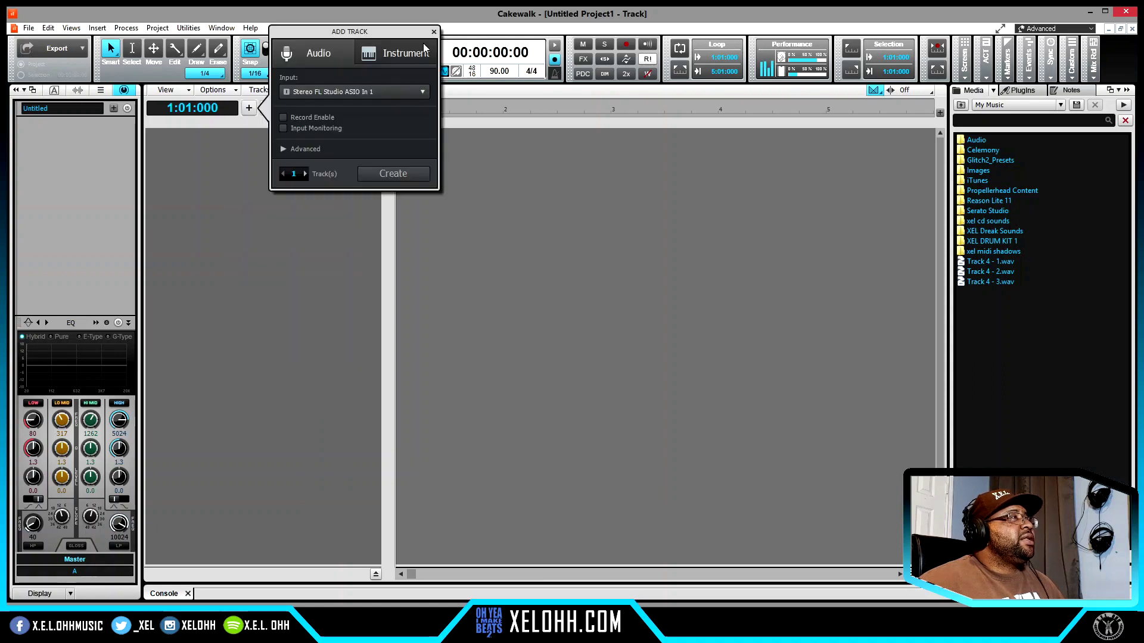
{"action": "left_click", "coordinate": [398, 59]}
{"action": "left_click", "coordinate": [420, 92]}
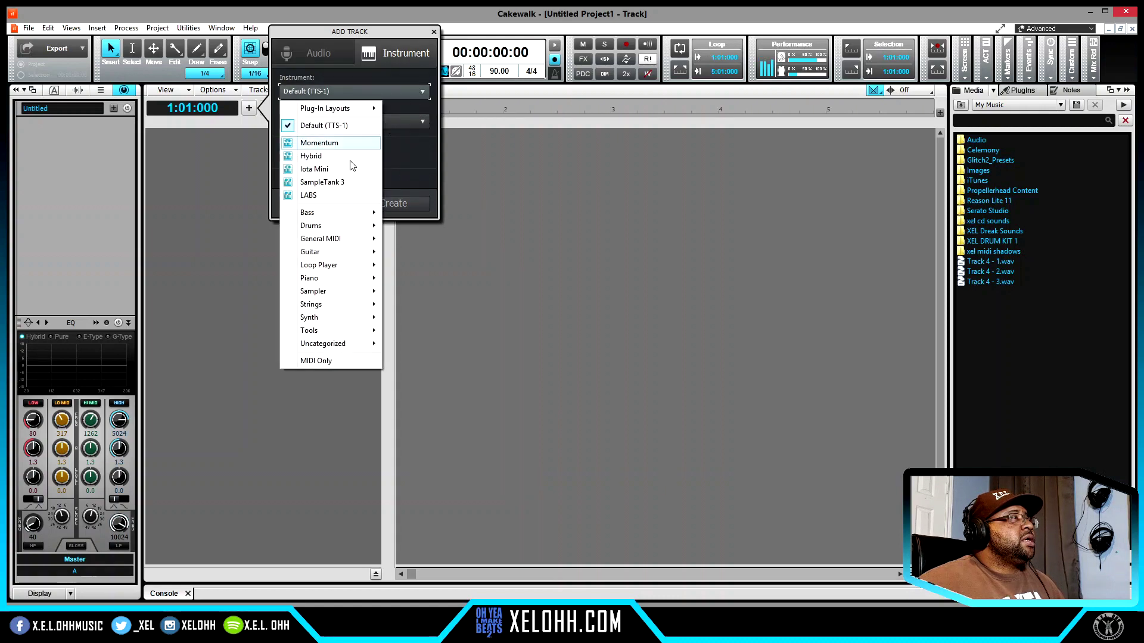
{"action": "left_click", "coordinate": [329, 148]}
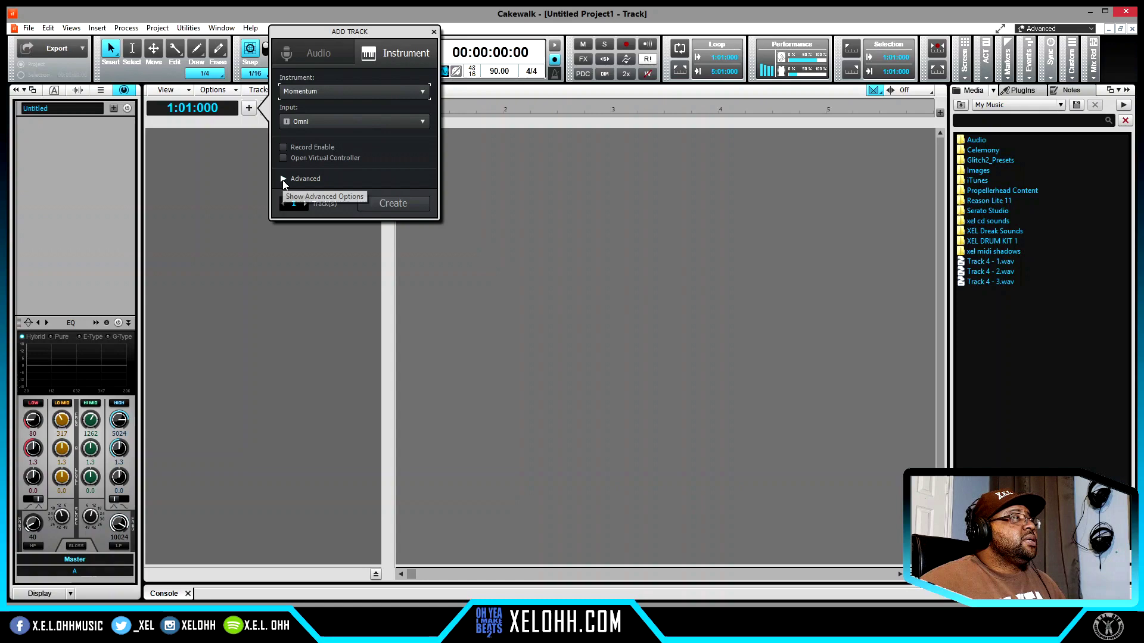
{"action": "left_click", "coordinate": [283, 179]}
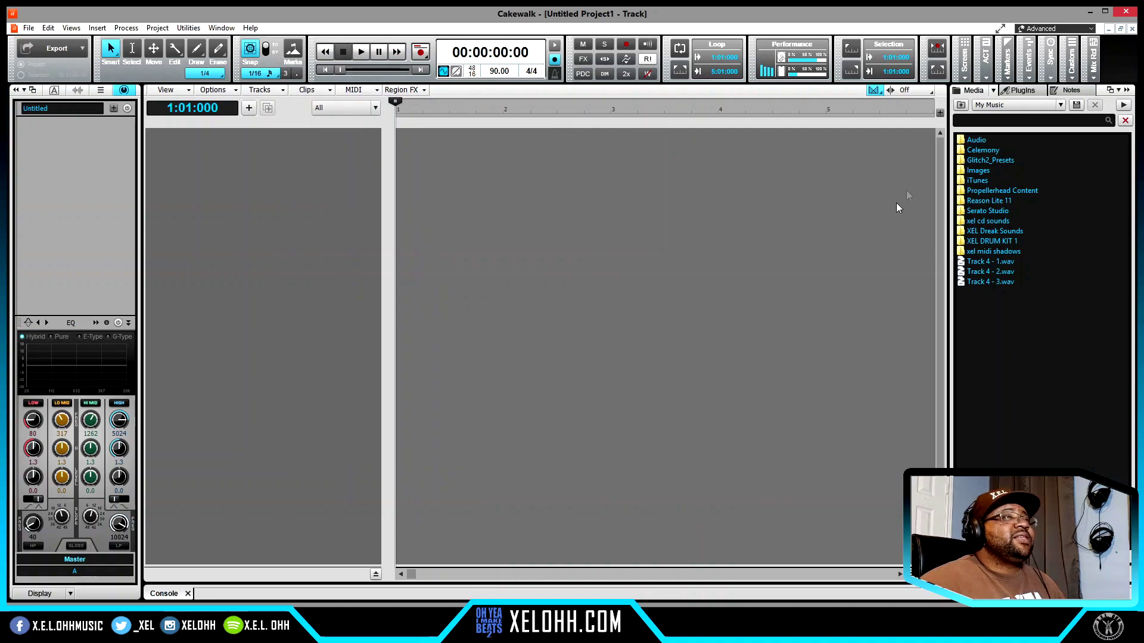
Insert the Momentum soft synth from the uncategorized instrument plug-ins, creating an instrument track per output with stereo audio outputs
{"action": "left_click", "coordinate": [1029, 93]}
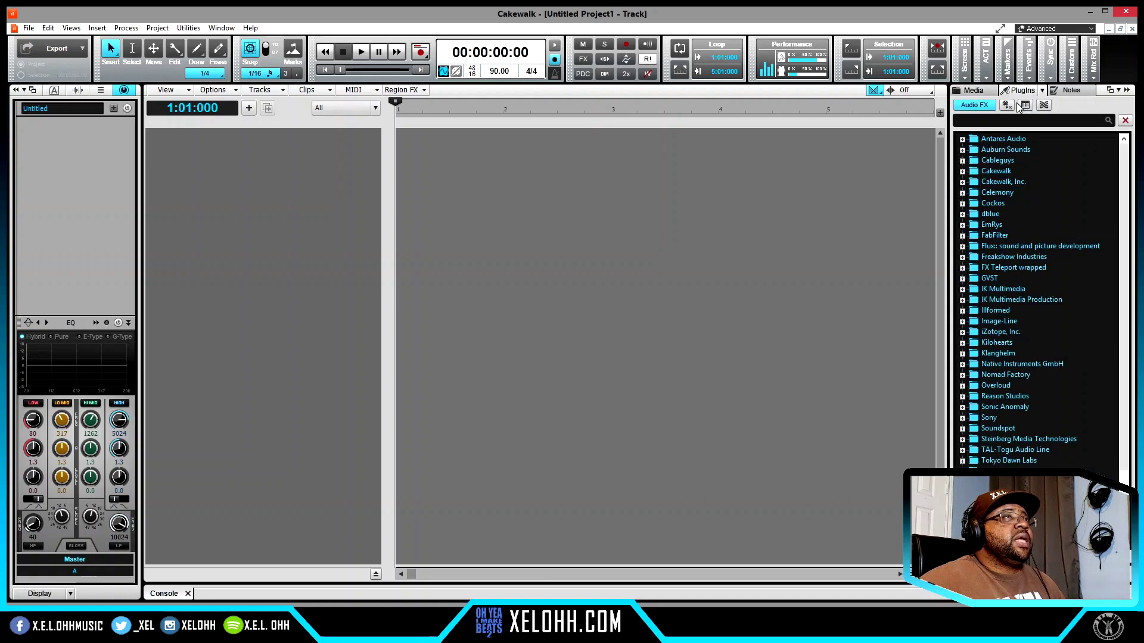
{"action": "left_click", "coordinate": [1025, 105]}
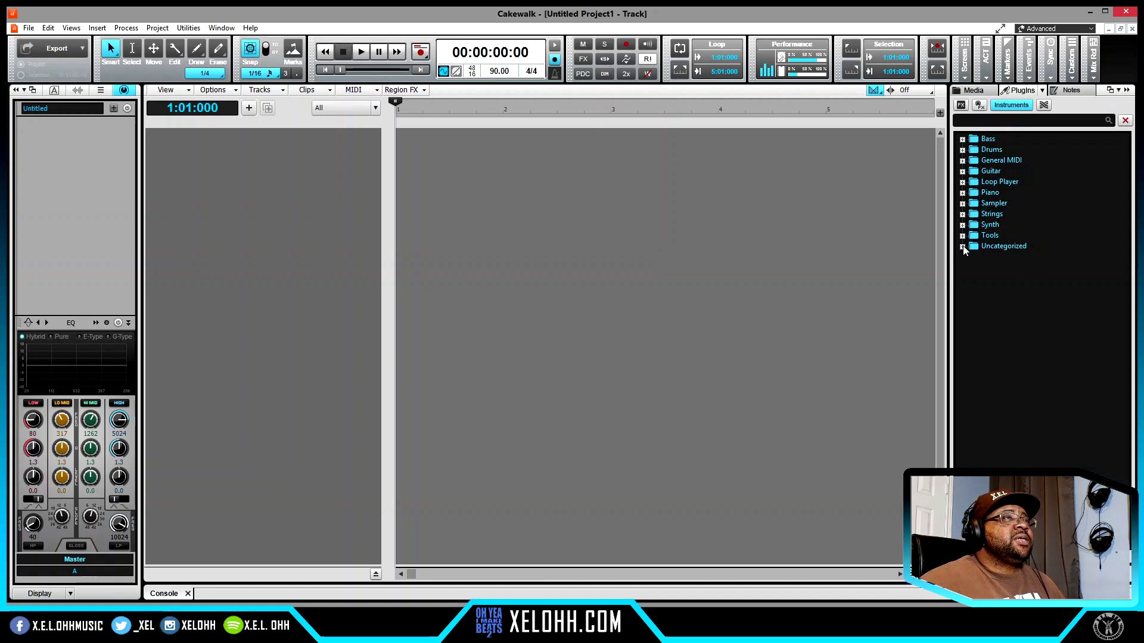
{"action": "left_click", "coordinate": [962, 246]}
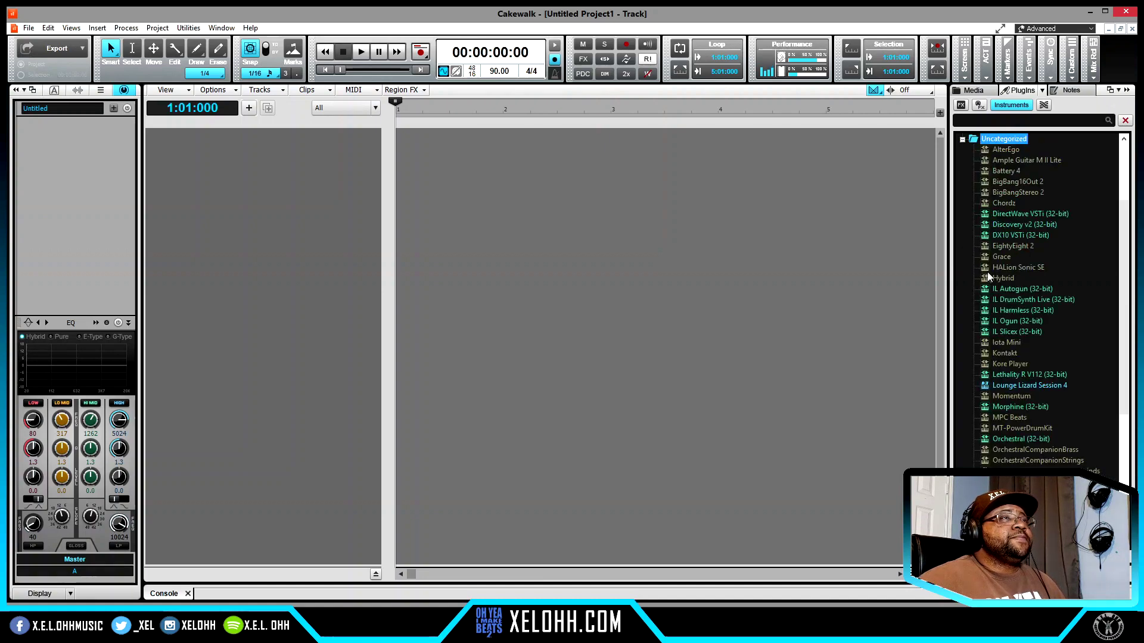
{"action": "double_click", "coordinate": [1010, 396]}
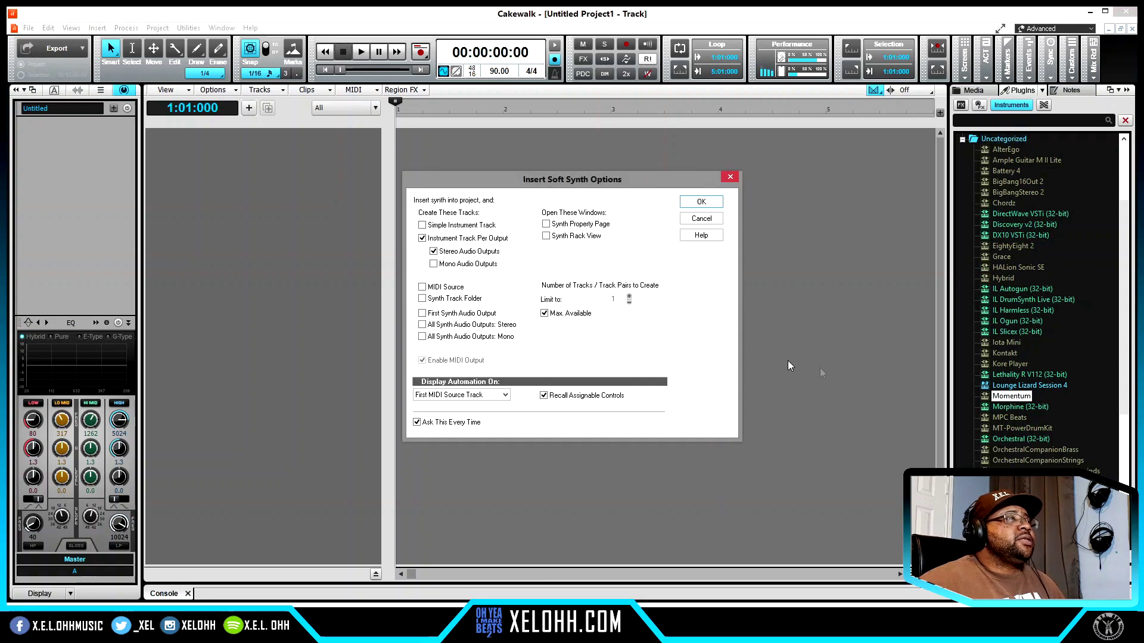
{"action": "left_click", "coordinate": [422, 226]}
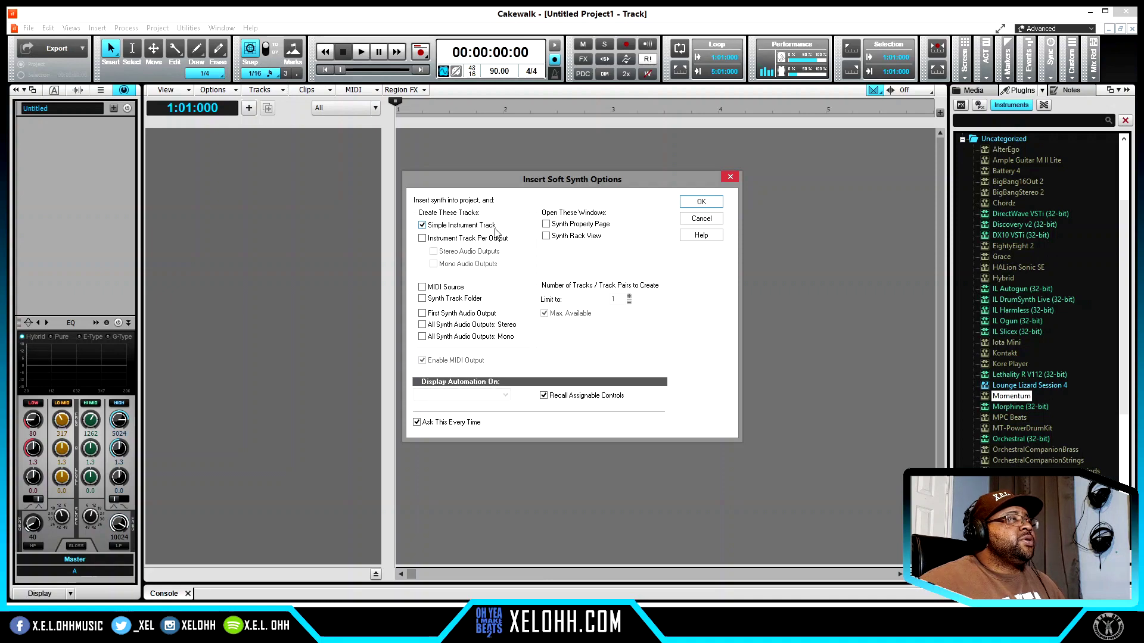
{"action": "left_click", "coordinate": [422, 239]}
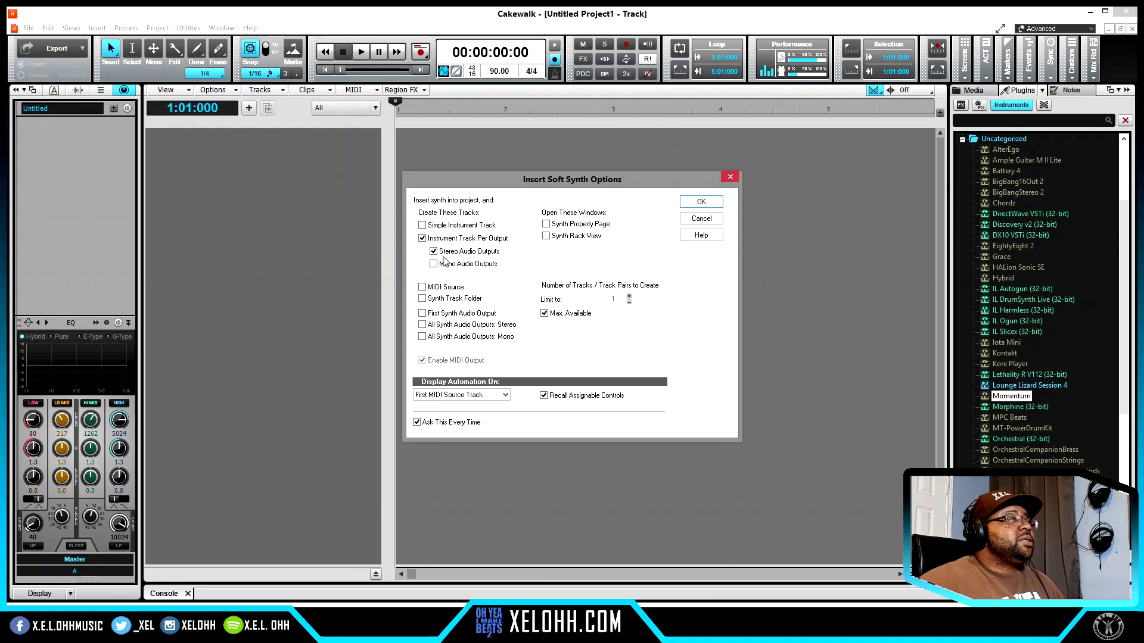
{"action": "left_click", "coordinate": [701, 201]}
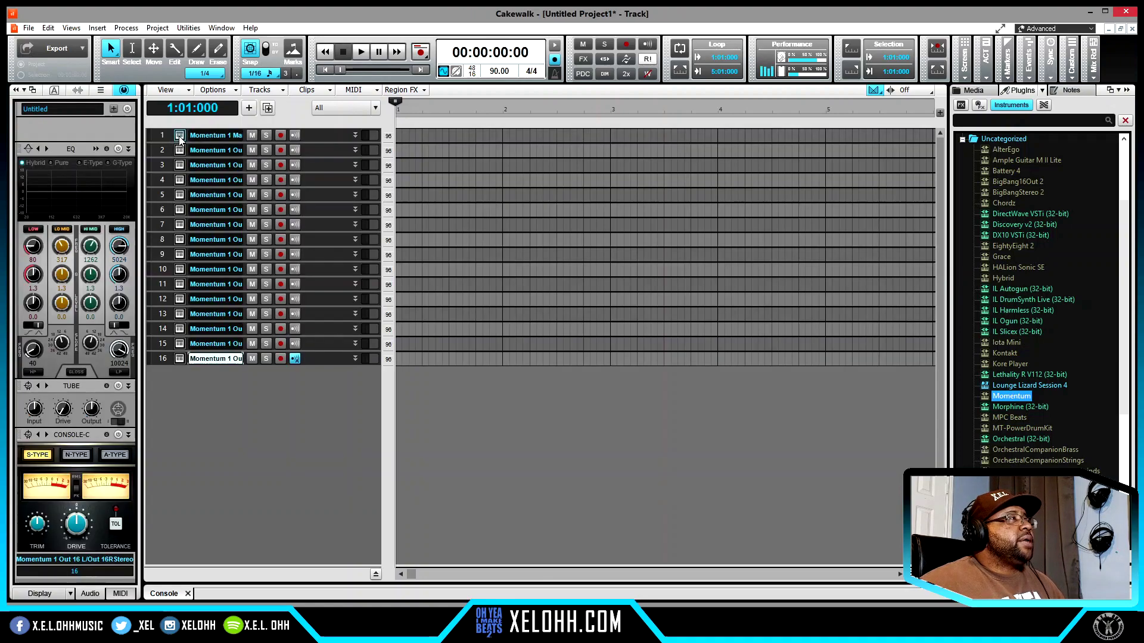
Open the Momentum interface from the first track and browse the sample packs in its store
{"action": "left_click", "coordinate": [180, 136]}
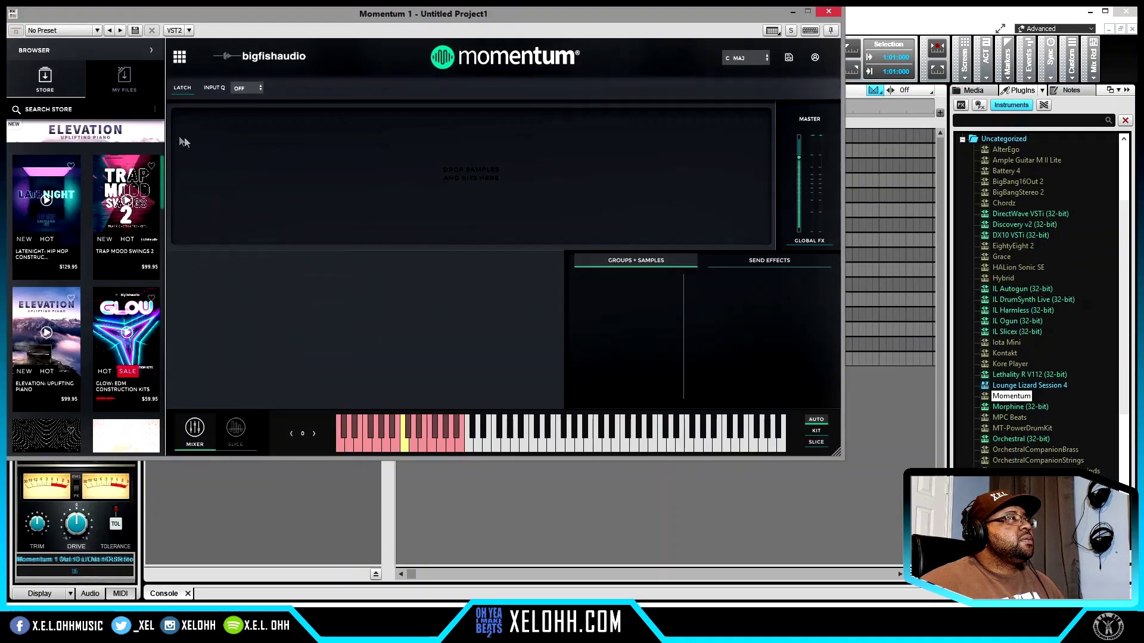
{"action": "left_click_drag", "start_coordinate": [470, 14], "coordinate": [517, 85]}
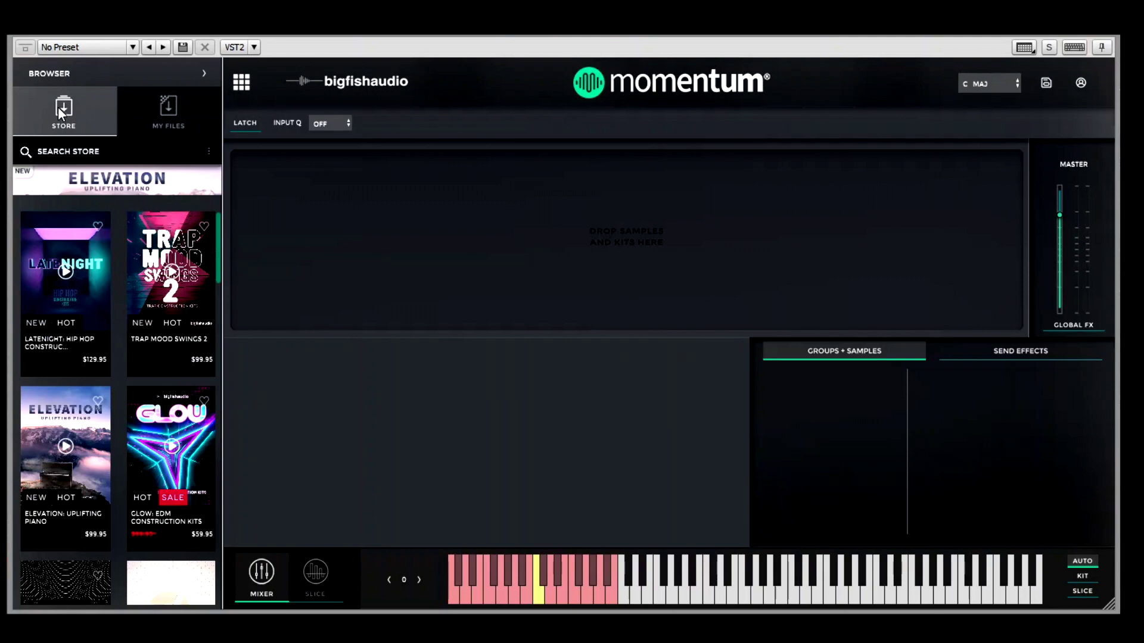
{"action": "scroll", "coordinate": [112, 266], "scroll_direction": "down", "scroll_amount": 2}
{"action": "scroll", "coordinate": [112, 266], "scroll_direction": "down", "scroll_amount": 12}
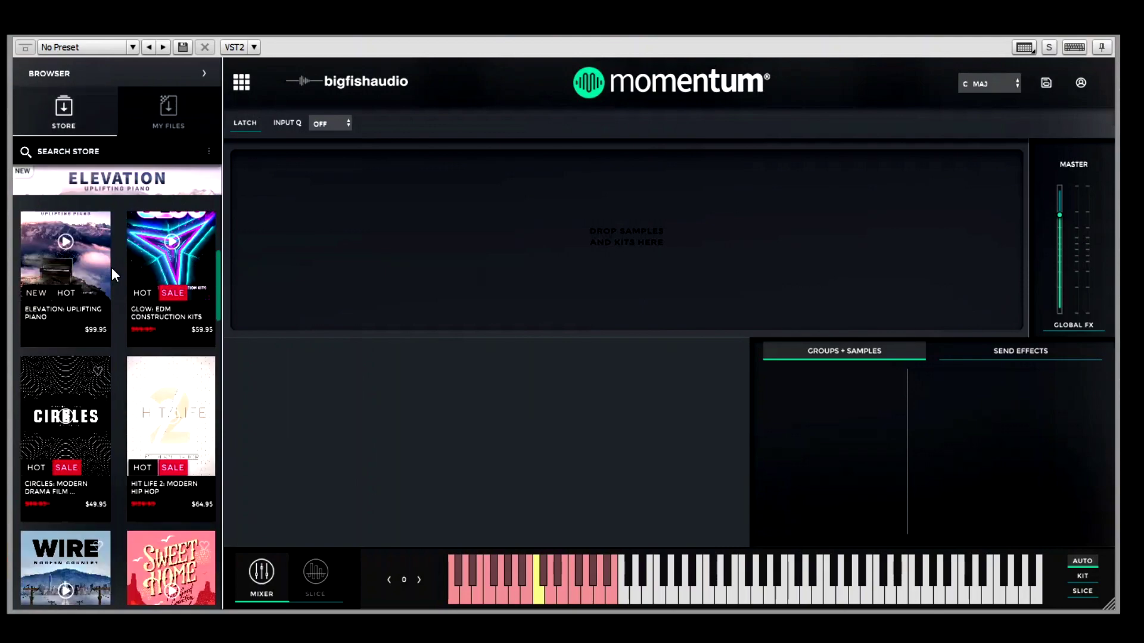
{"action": "scroll", "coordinate": [112, 269], "scroll_direction": "down", "scroll_amount": 15}
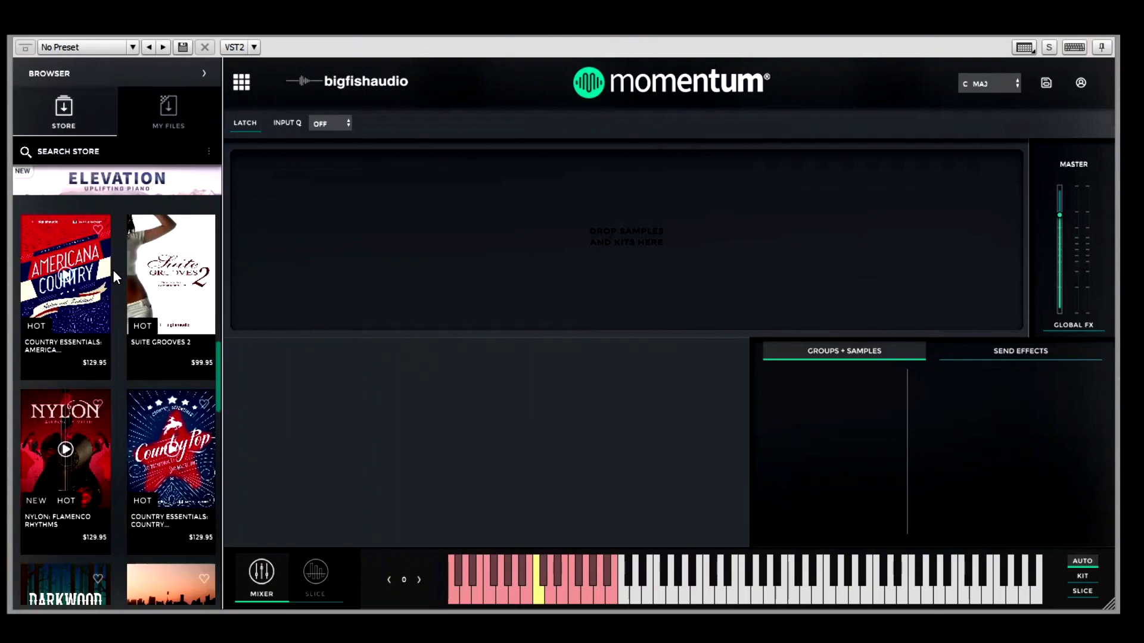
{"action": "scroll", "coordinate": [113, 273], "scroll_direction": "down", "scroll_amount": 8}
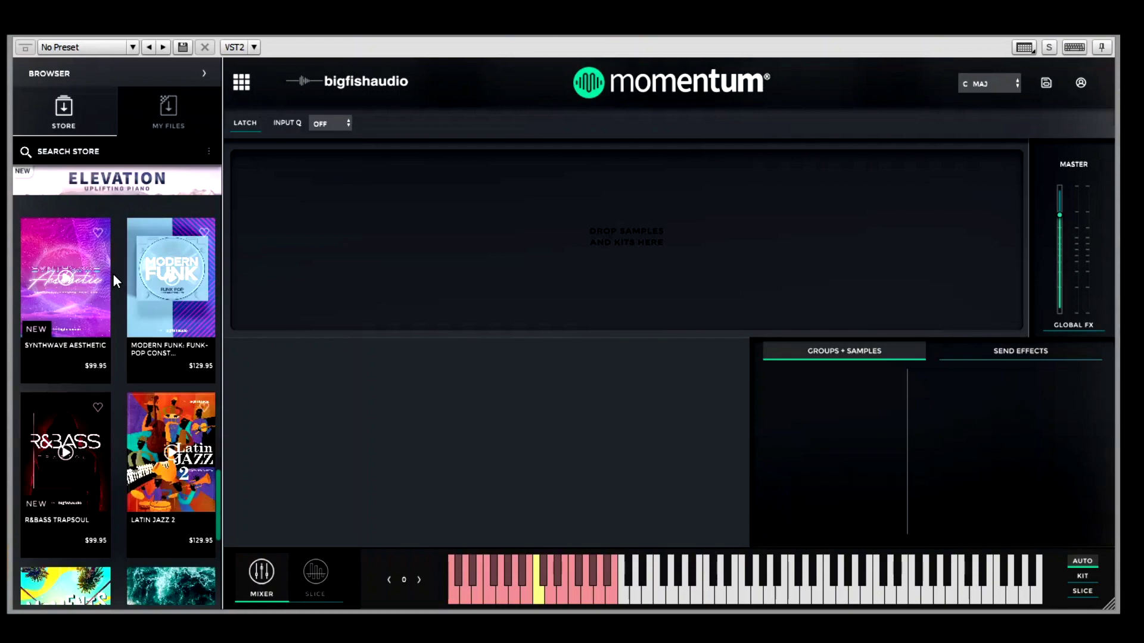
{"action": "scroll", "coordinate": [113, 274], "scroll_direction": "up", "scroll_amount": 4}
{"action": "scroll", "coordinate": [113, 275], "scroll_direction": "up", "scroll_amount": 20}
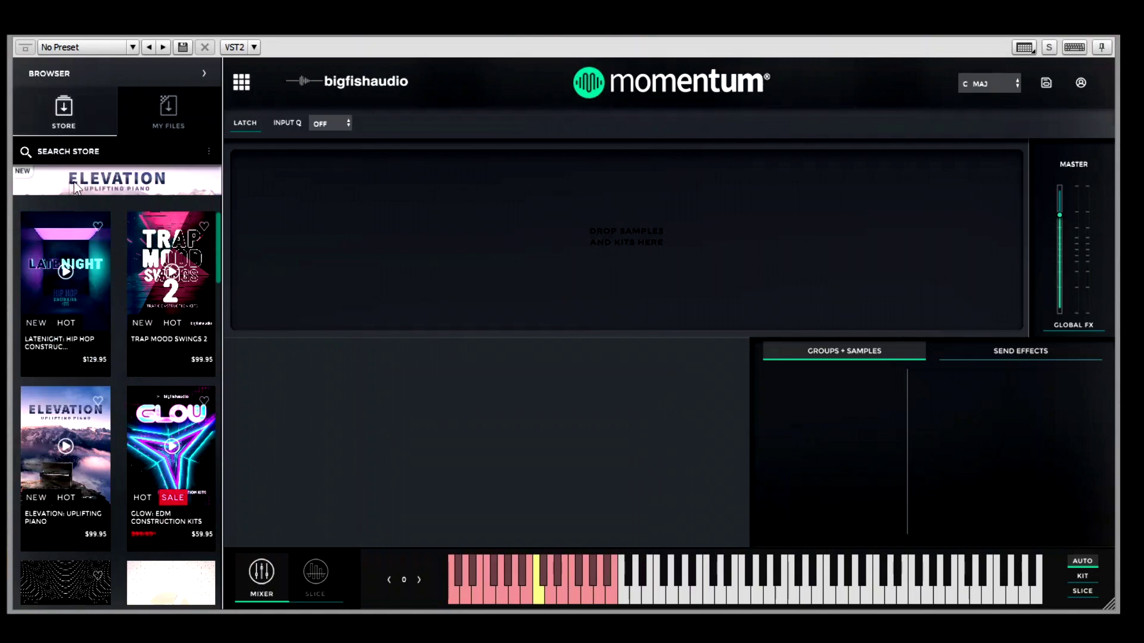
Open the Free Sample Pack - Momentum among the owned files and look through its list of kits
{"action": "left_click", "coordinate": [167, 110]}
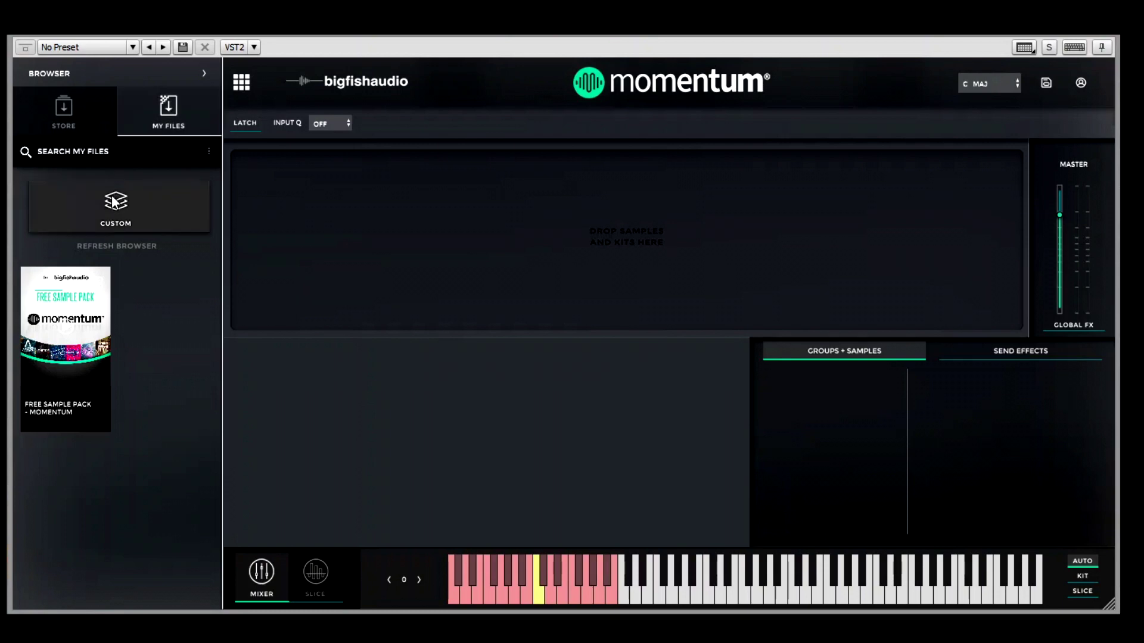
{"action": "left_click", "coordinate": [70, 293]}
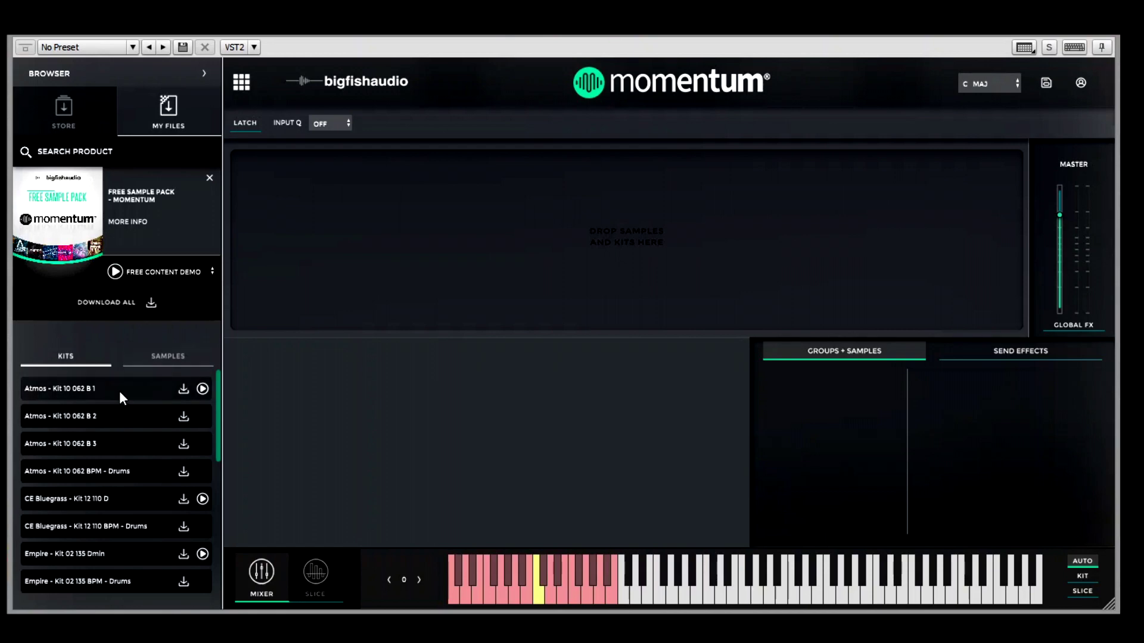
{"action": "scroll", "coordinate": [119, 390], "scroll_direction": "down", "scroll_amount": 10}
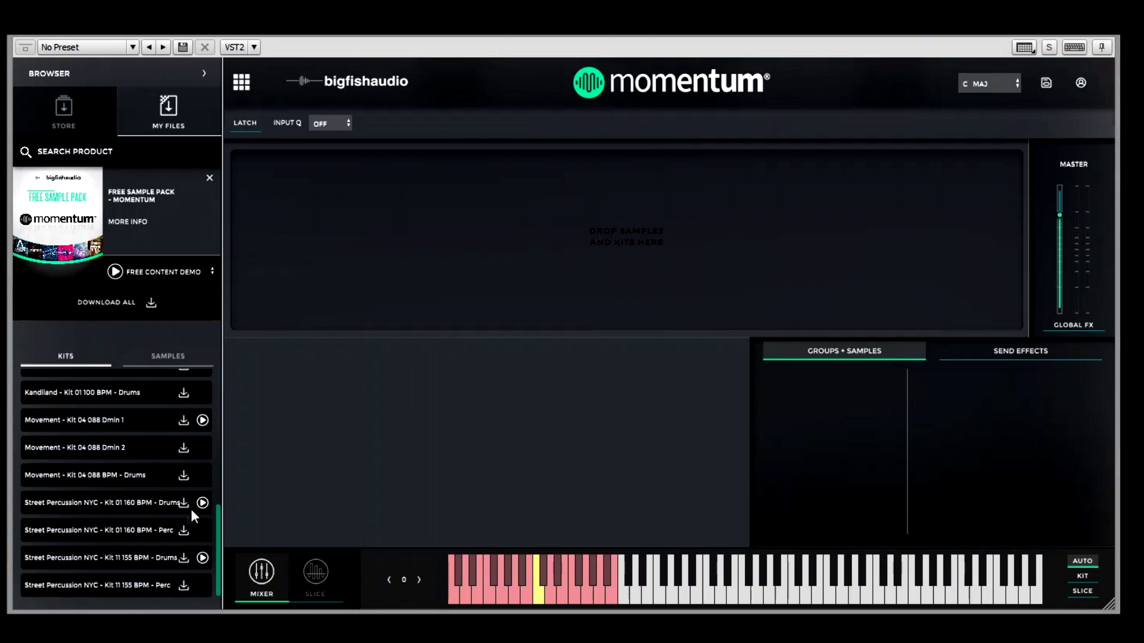
{"action": "scroll", "coordinate": [134, 473], "scroll_direction": "up", "scroll_amount": 10}
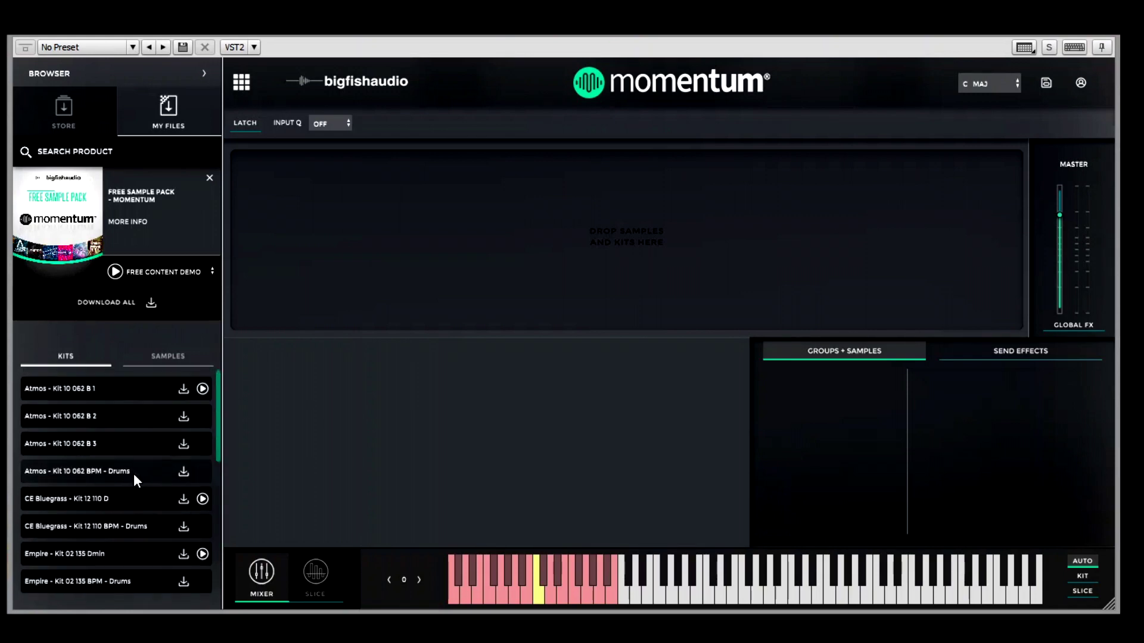
Look through the free pack's individual samples and the Custom area of the owned files, and check the kit save options
{"action": "left_click", "coordinate": [160, 356]}
{"action": "scroll", "coordinate": [135, 412], "scroll_direction": "down", "scroll_amount": 1}
{"action": "scroll", "coordinate": [141, 434], "scroll_direction": "up", "scroll_amount": 8}
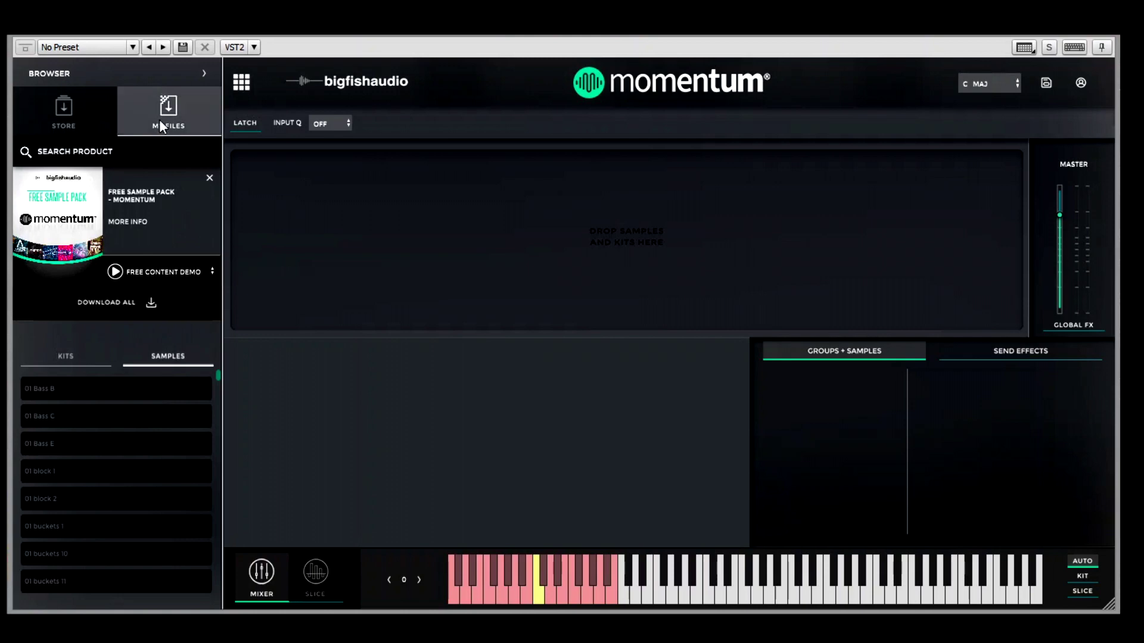
{"action": "left_click", "coordinate": [171, 106]}
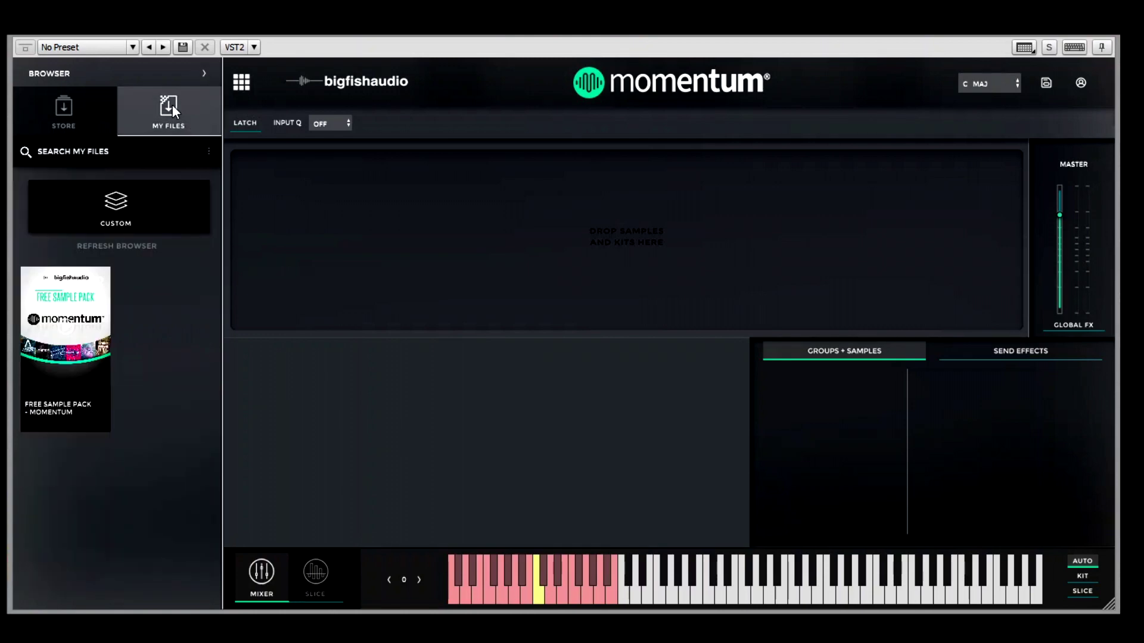
{"action": "left_click", "coordinate": [113, 213]}
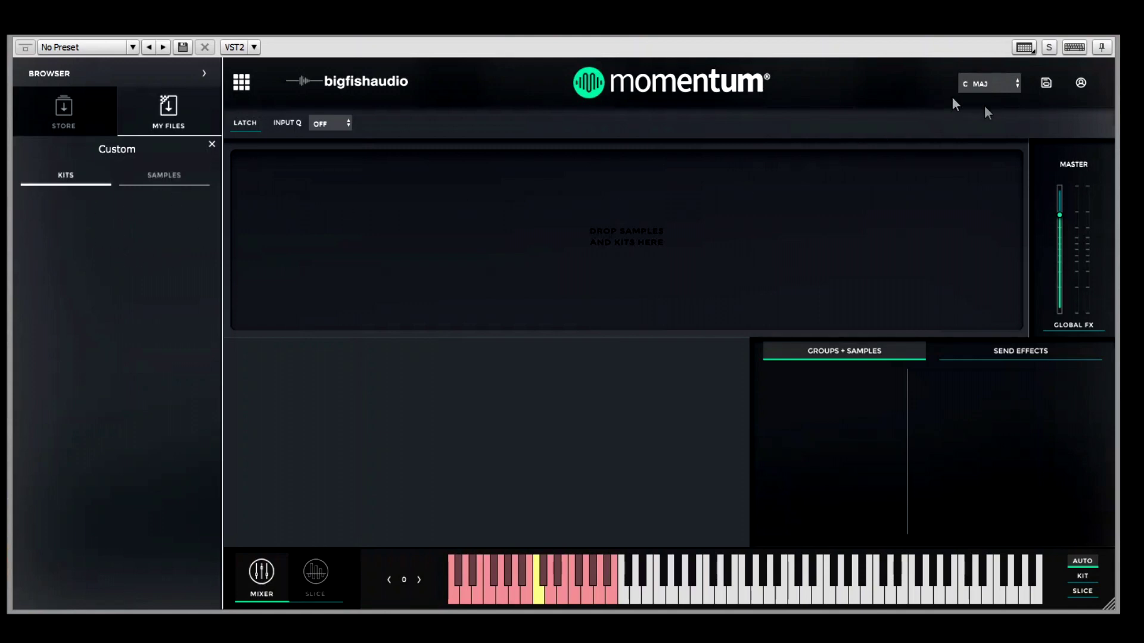
{"action": "left_click", "coordinate": [1048, 84]}
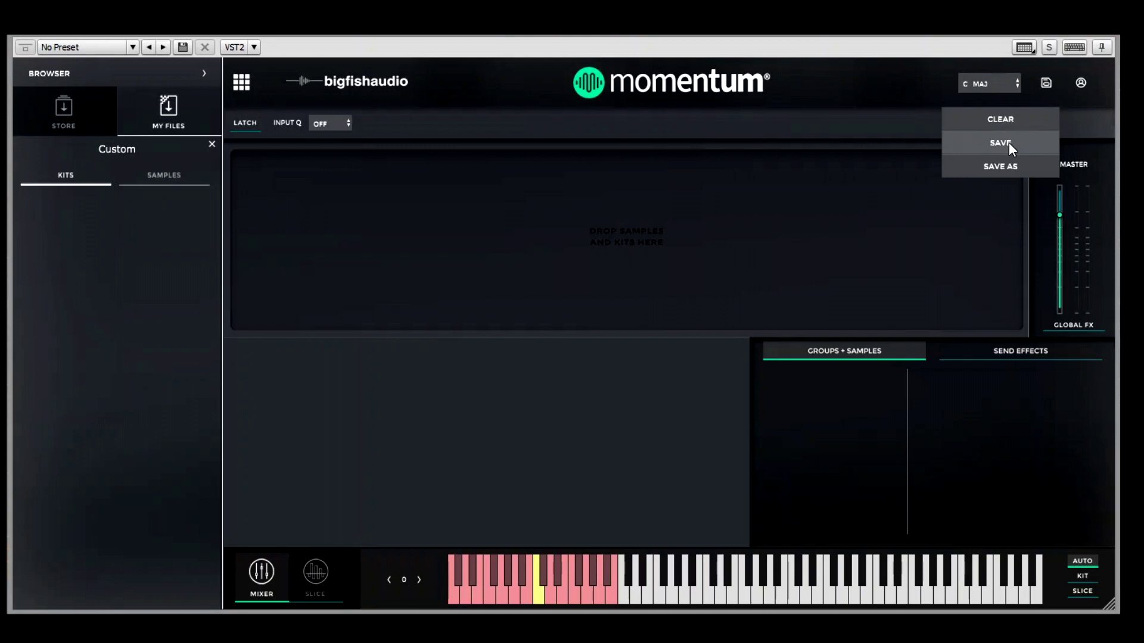
{"action": "left_click", "coordinate": [842, 84]}
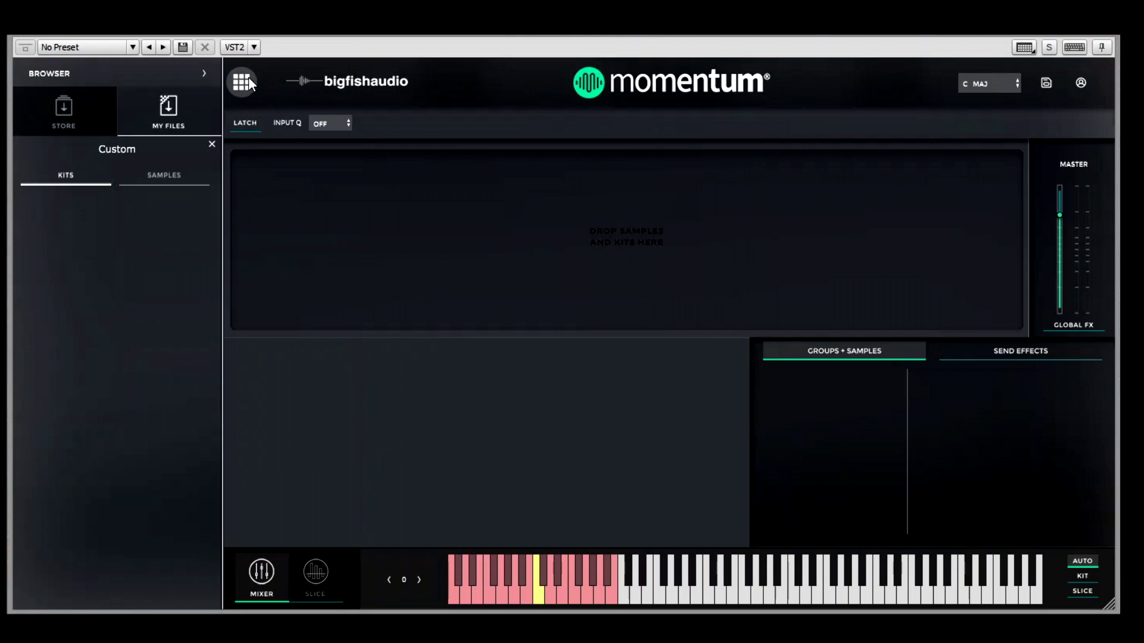
Collapse the sample browser and try the Latch option
{"action": "left_click", "coordinate": [203, 74]}
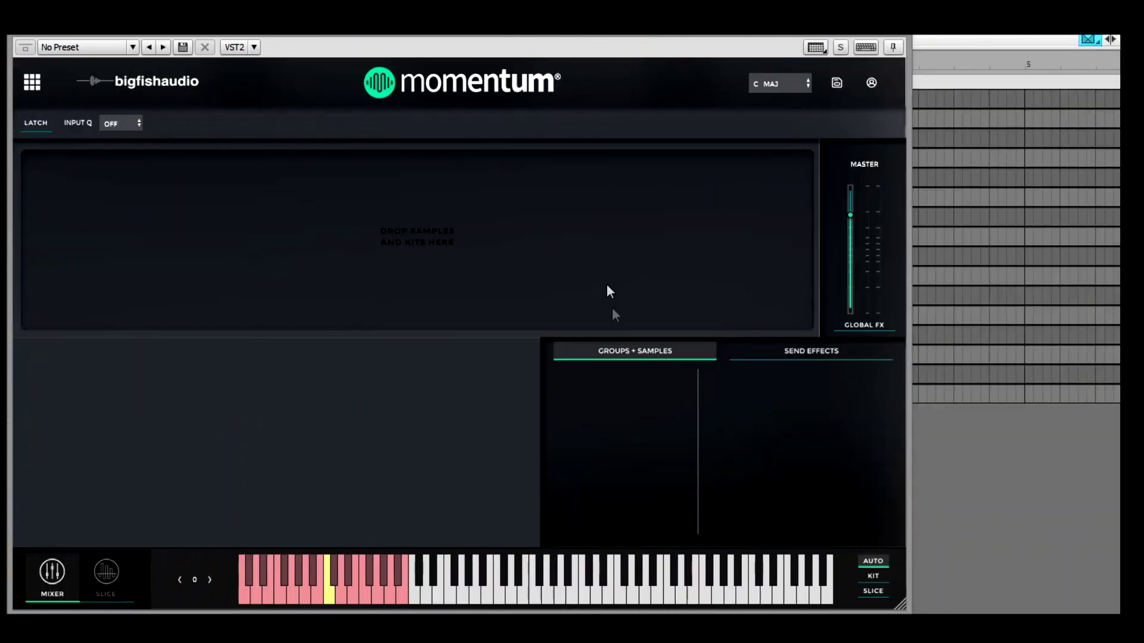
{"action": "left_click", "coordinate": [34, 82]}
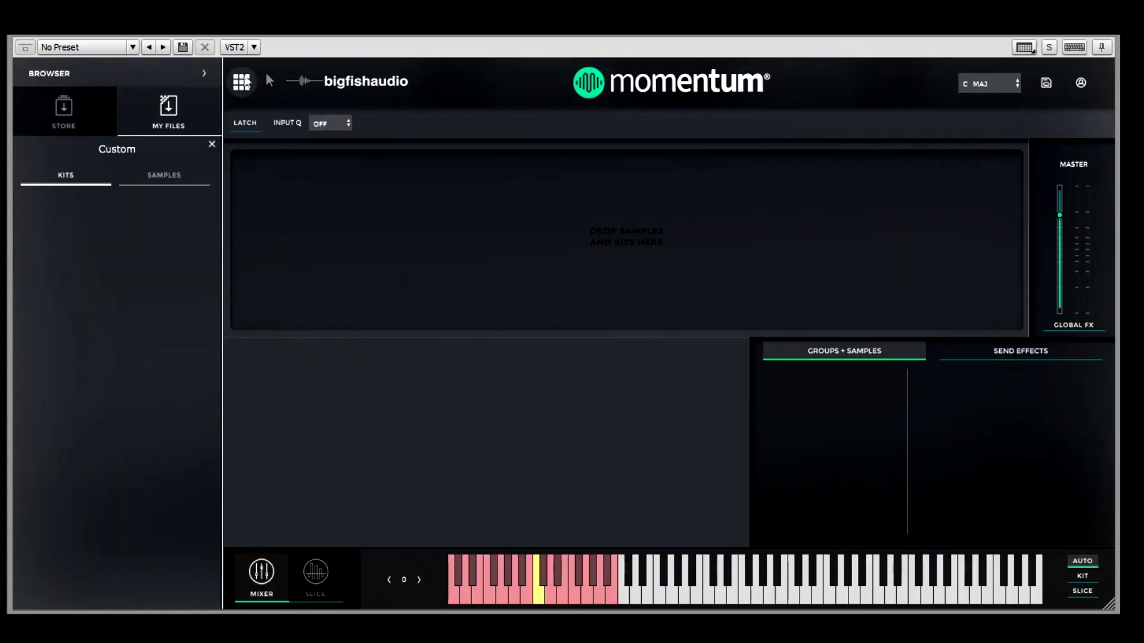
{"action": "left_click", "coordinate": [242, 86]}
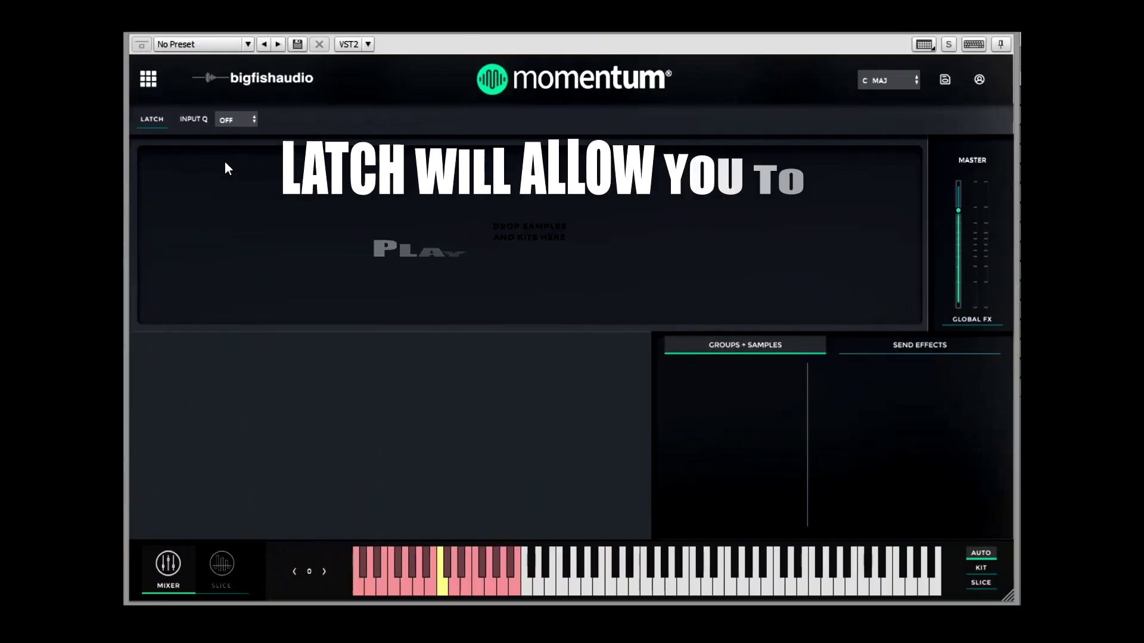
{"action": "left_click", "coordinate": [150, 119]}
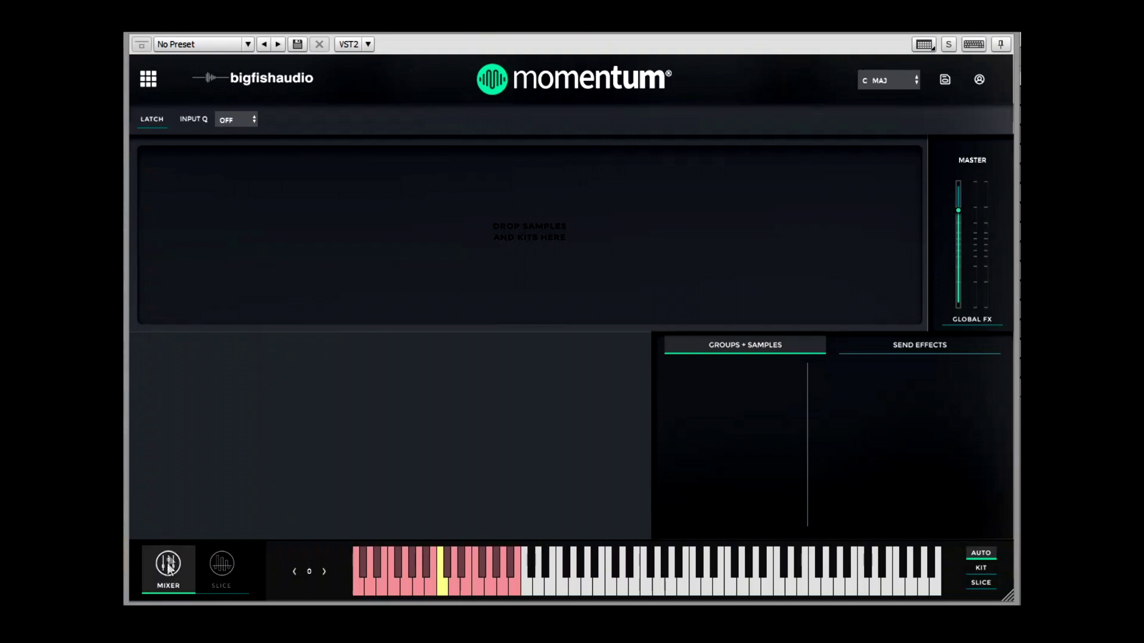
Open the Slice view and examine the available grid divisions and slice options
{"action": "left_click", "coordinate": [228, 569]}
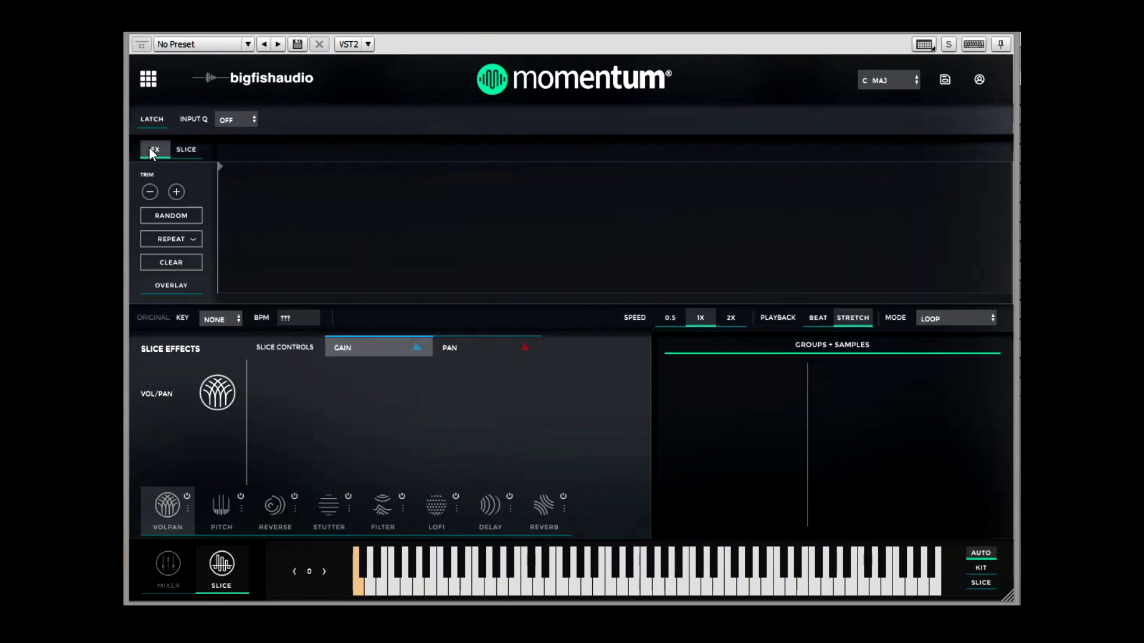
{"action": "left_click", "coordinate": [185, 149]}
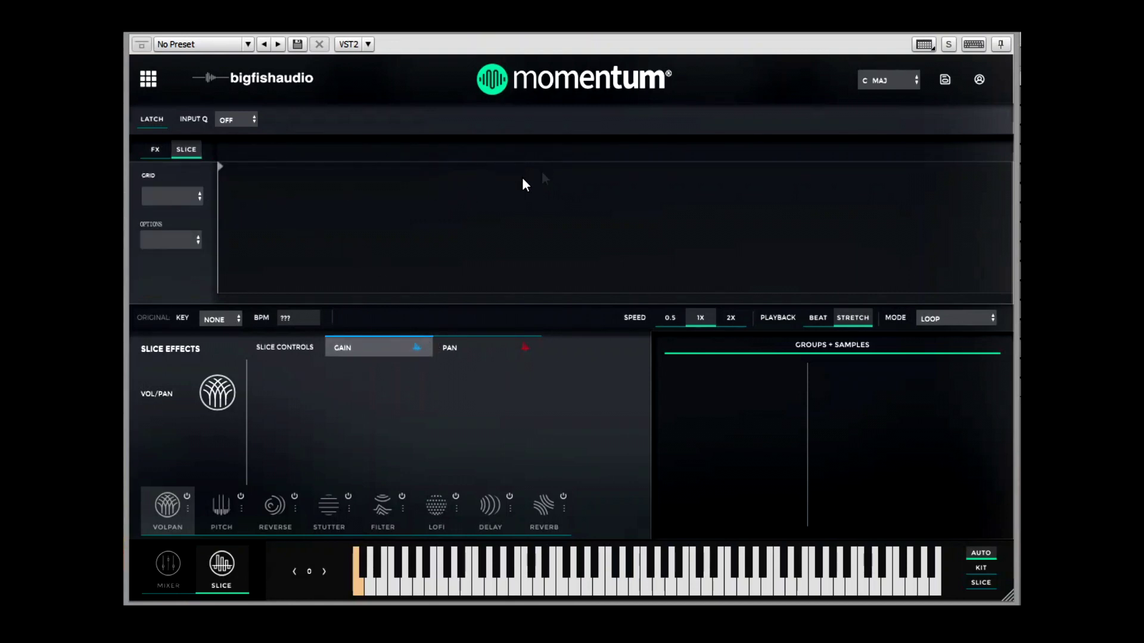
{"action": "left_click", "coordinate": [181, 197]}
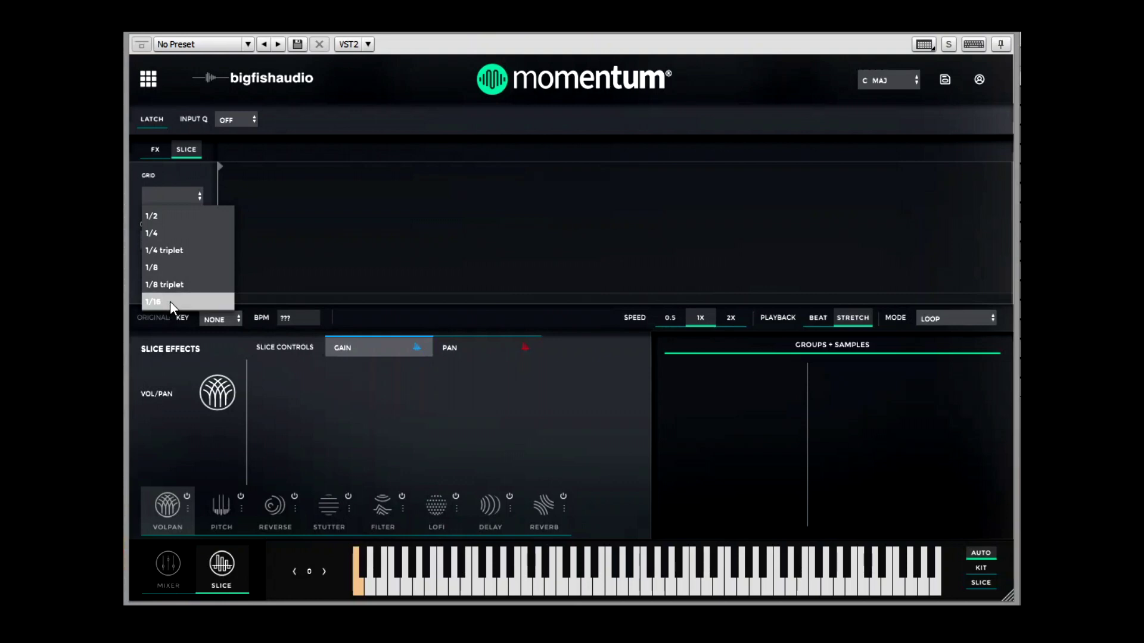
{"action": "left_click", "coordinate": [185, 176]}
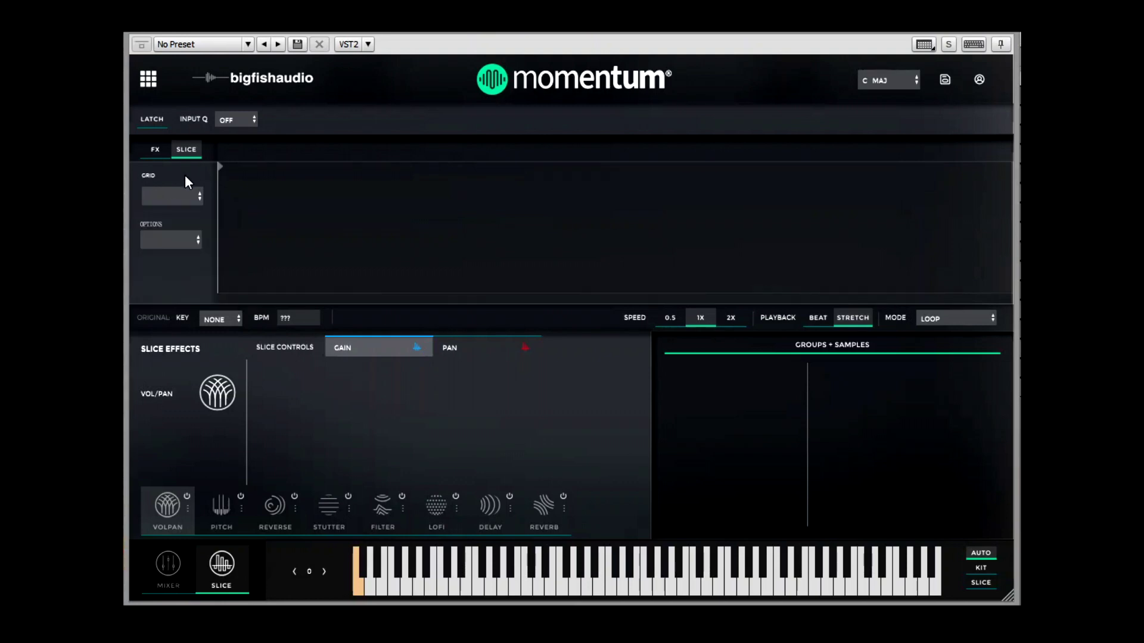
{"action": "left_click", "coordinate": [168, 242]}
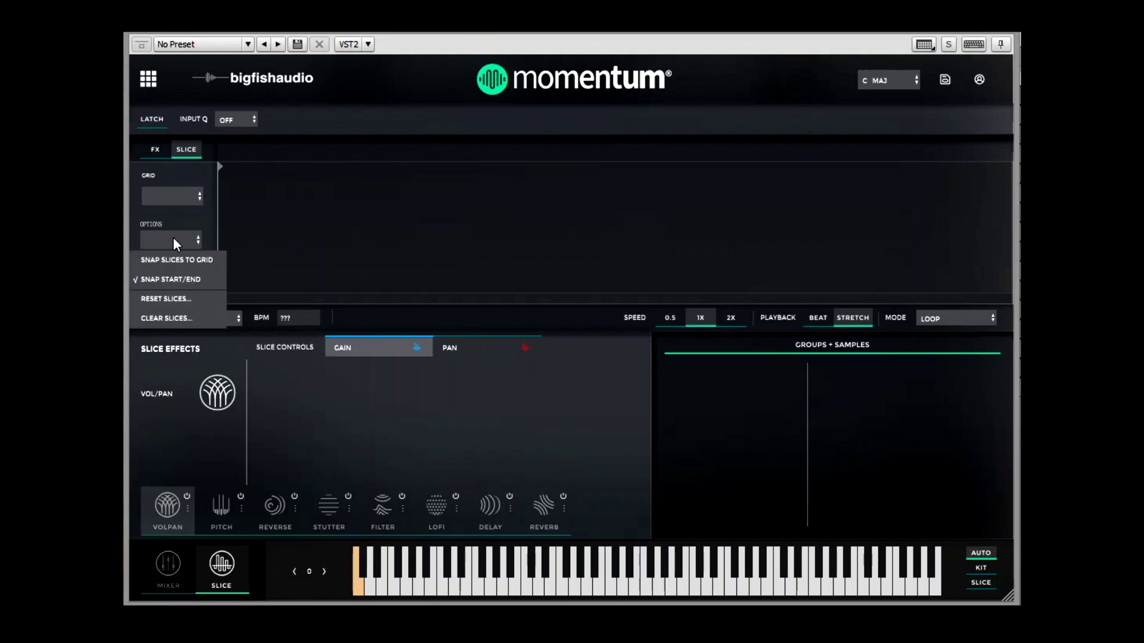
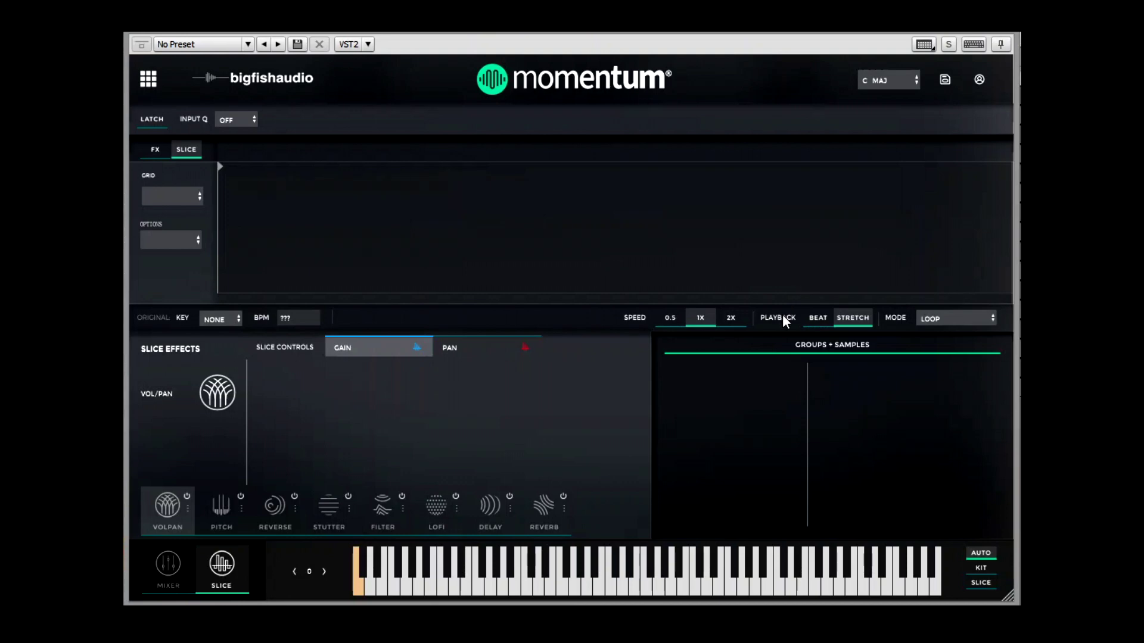
Try Beat playback before returning to Stretch, and set the playback mode to Shot after trying Boomerang
{"action": "left_click", "coordinate": [818, 319]}
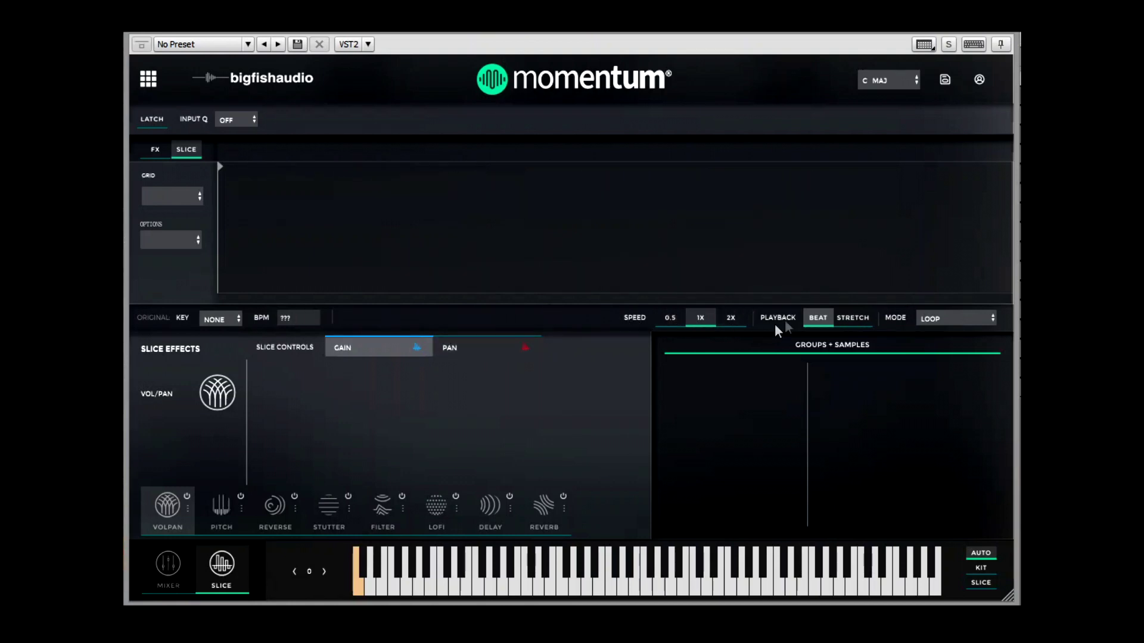
{"action": "left_click", "coordinate": [849, 315]}
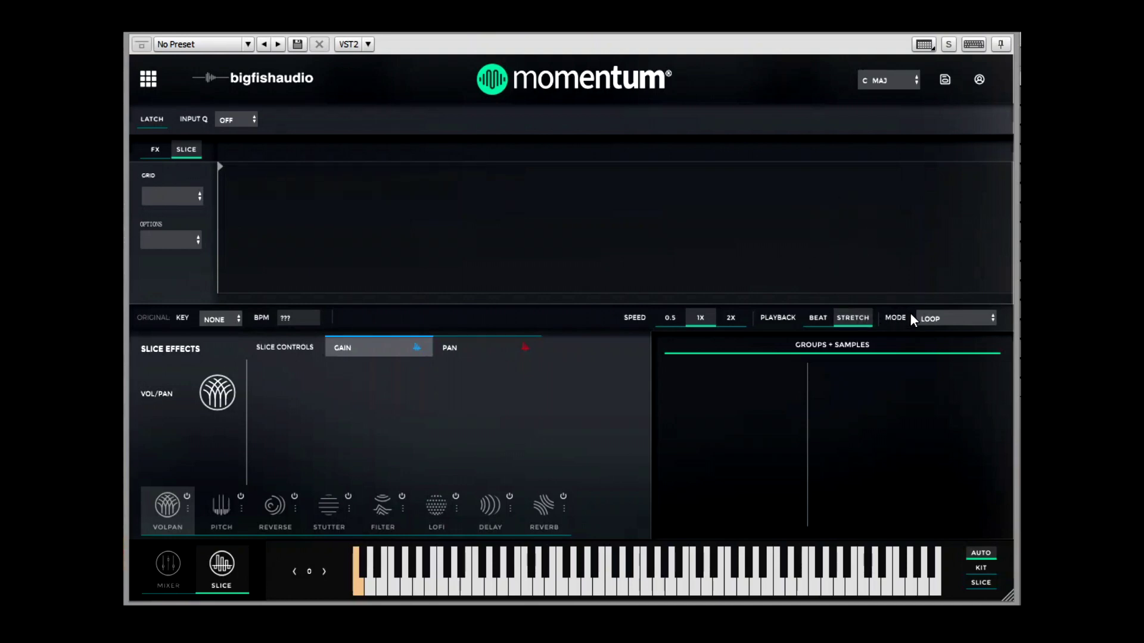
{"action": "left_click", "coordinate": [950, 320]}
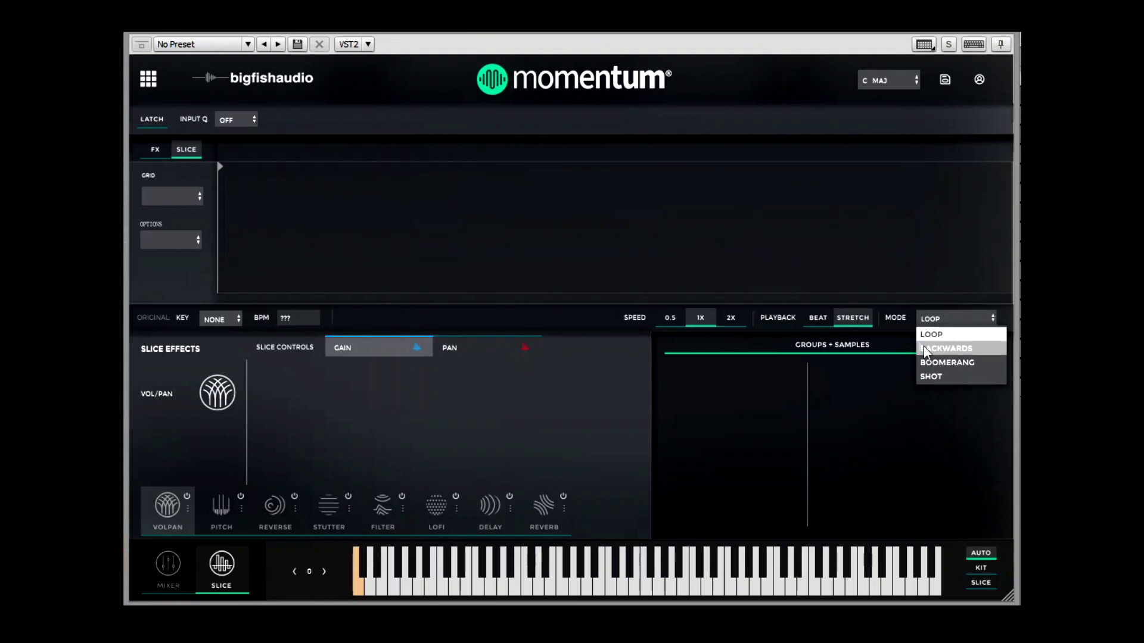
{"action": "left_click", "coordinate": [946, 362]}
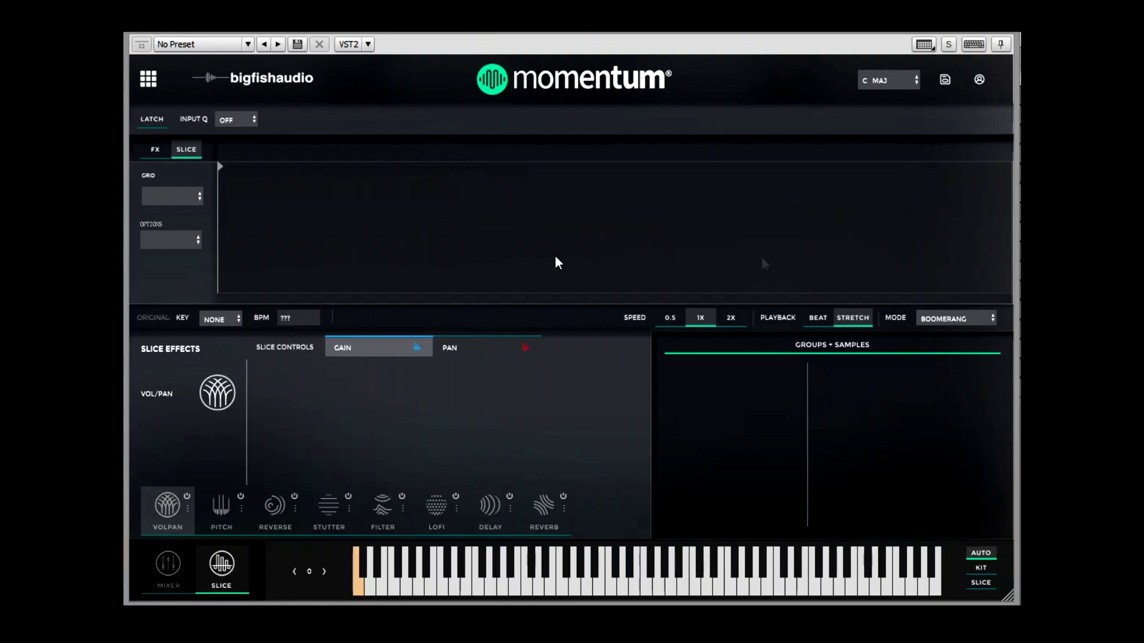
{"action": "left_click", "coordinate": [953, 317]}
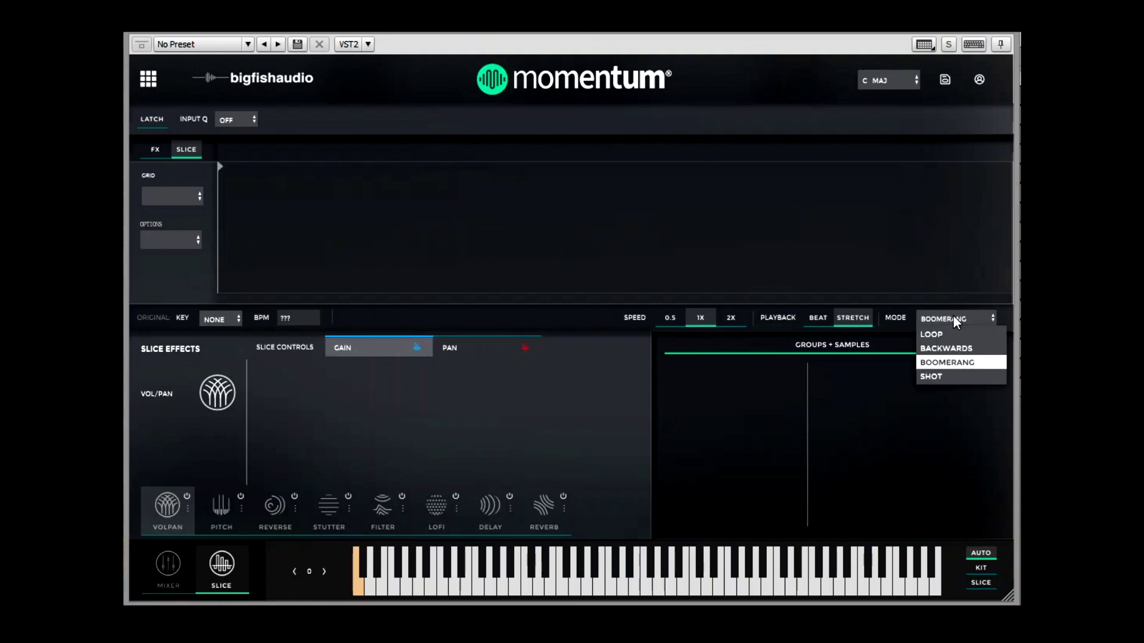
{"action": "left_click", "coordinate": [939, 378]}
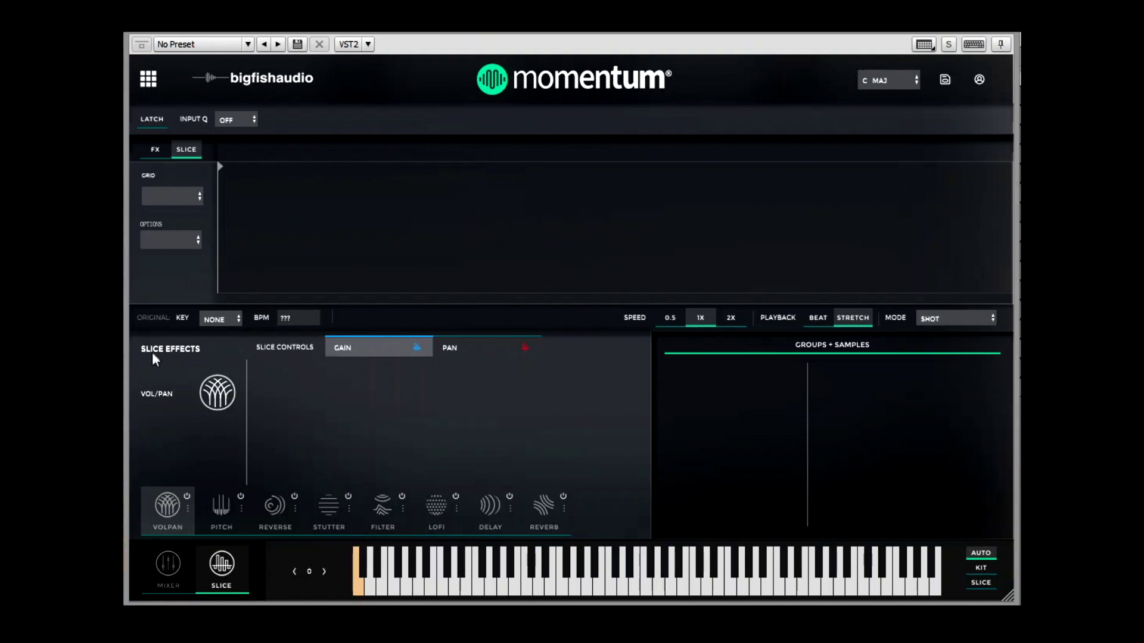
Examine the mixer's group and send effects, and the slice effects available for the VolPan slot
{"action": "left_click", "coordinate": [162, 581]}
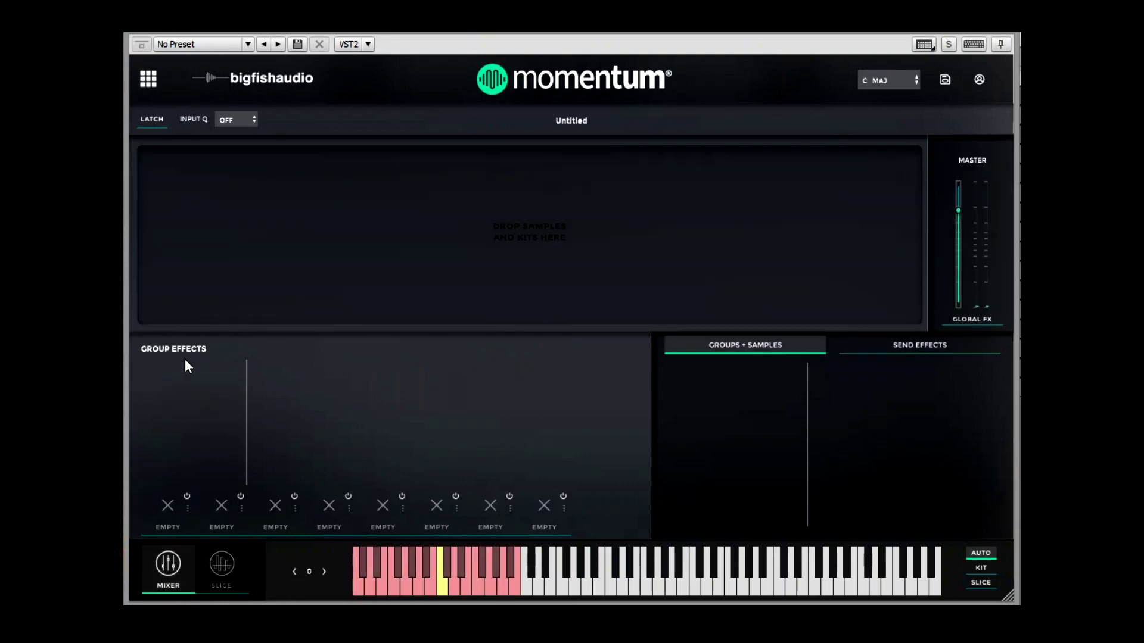
{"action": "left_click", "coordinate": [931, 349]}
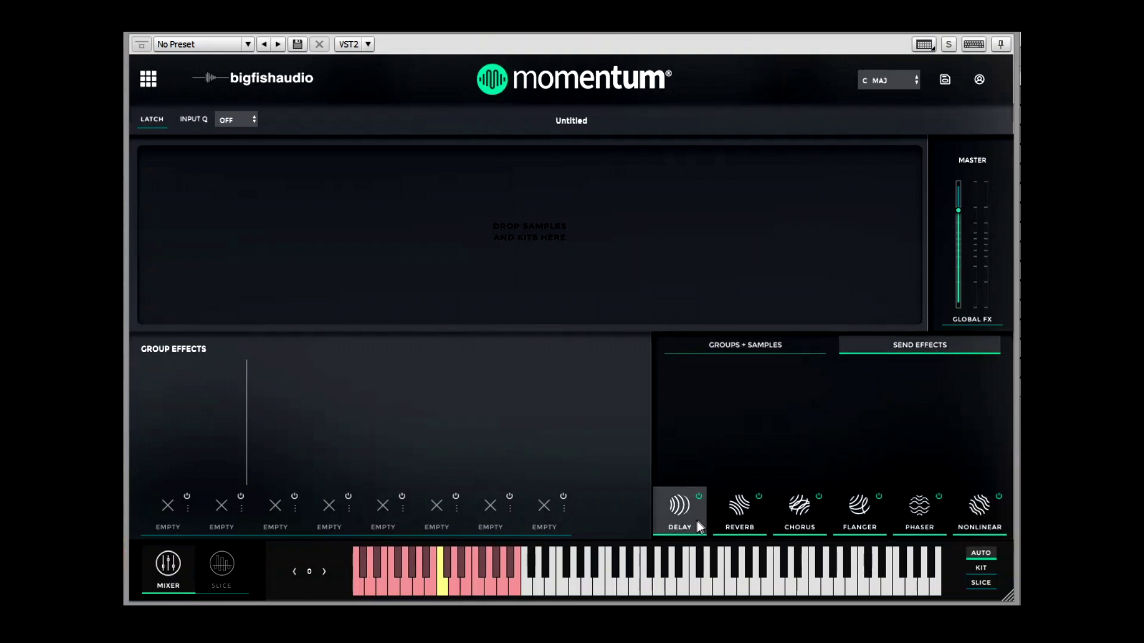
{"action": "left_click", "coordinate": [230, 568]}
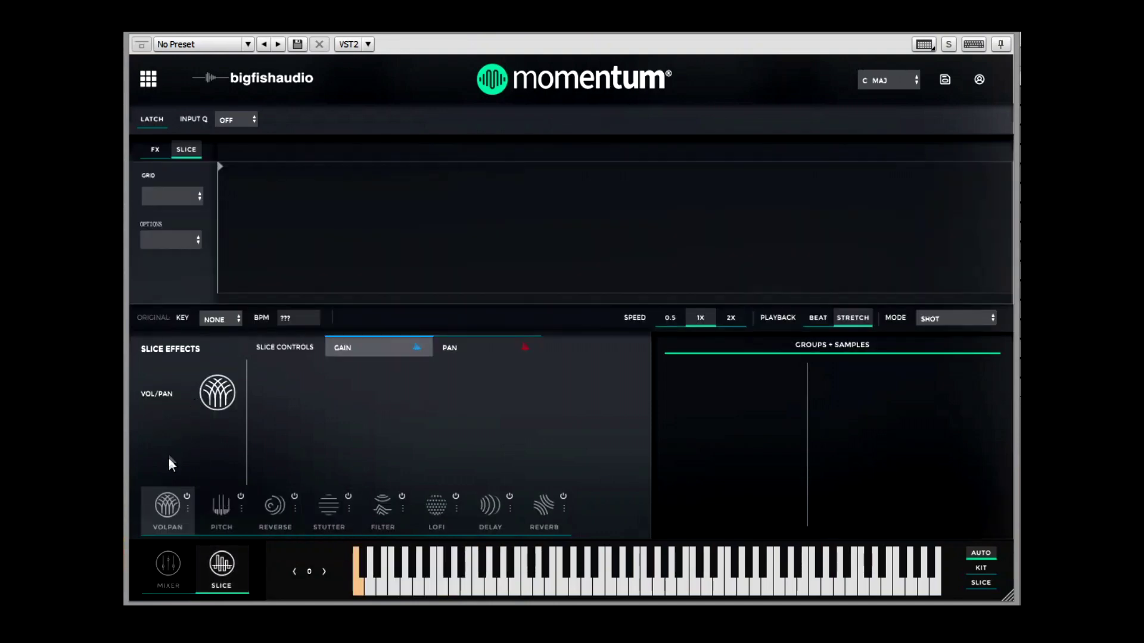
{"action": "left_click", "coordinate": [188, 509]}
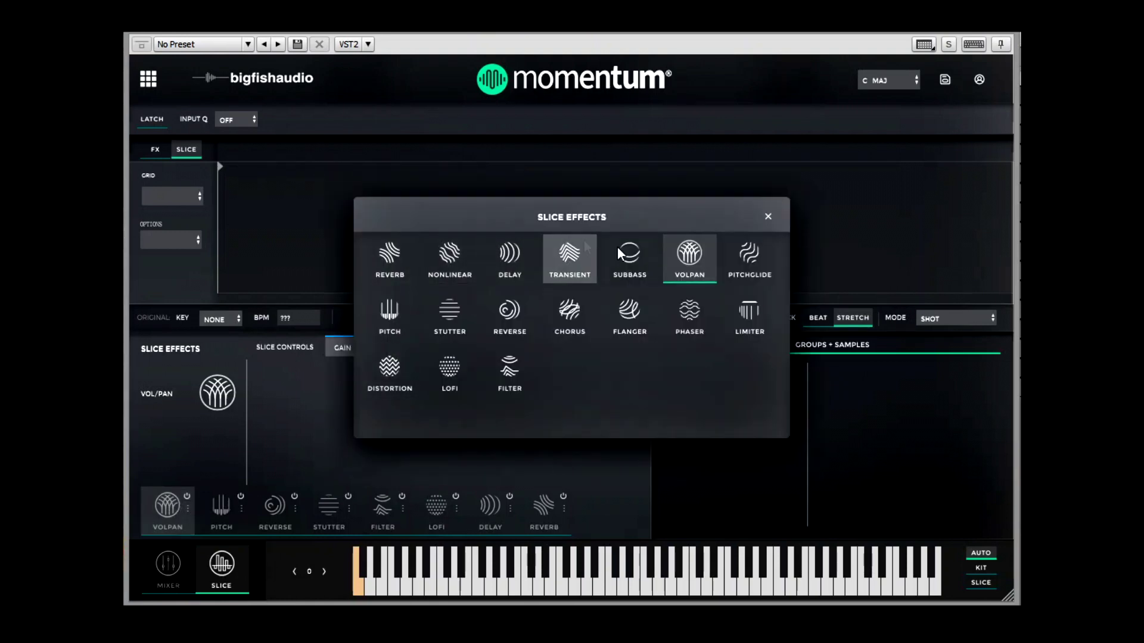
{"action": "left_click", "coordinate": [767, 217]}
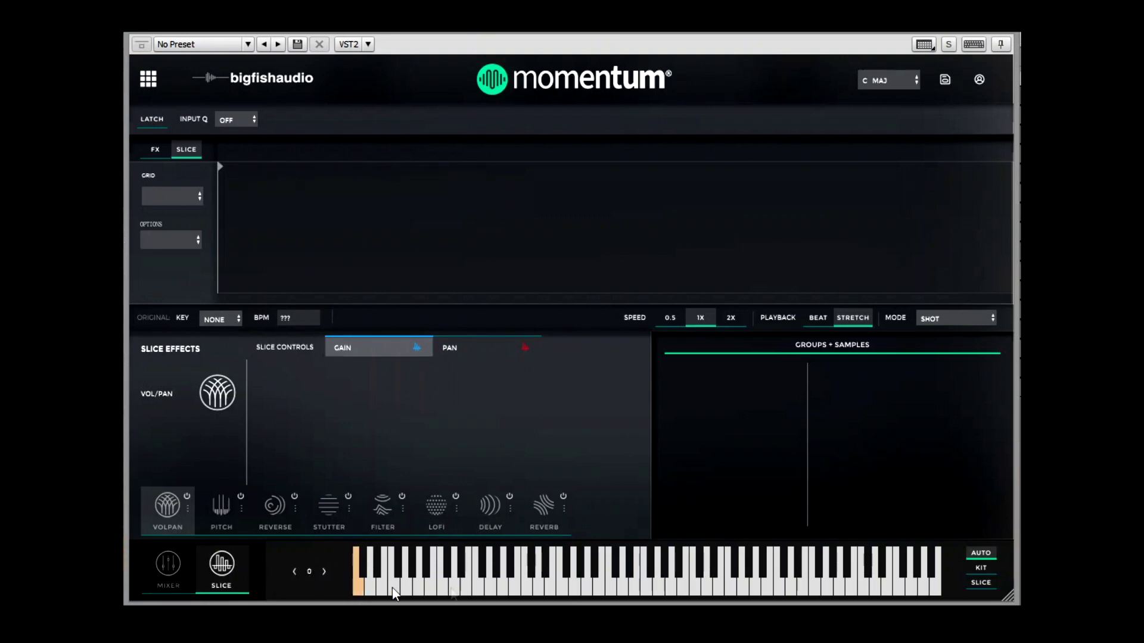
Compare the Kit and Slice keyboard layouts across the Slice and Mixer views, ending with the Slice layout in the Slice view
{"action": "left_click", "coordinate": [980, 568]}
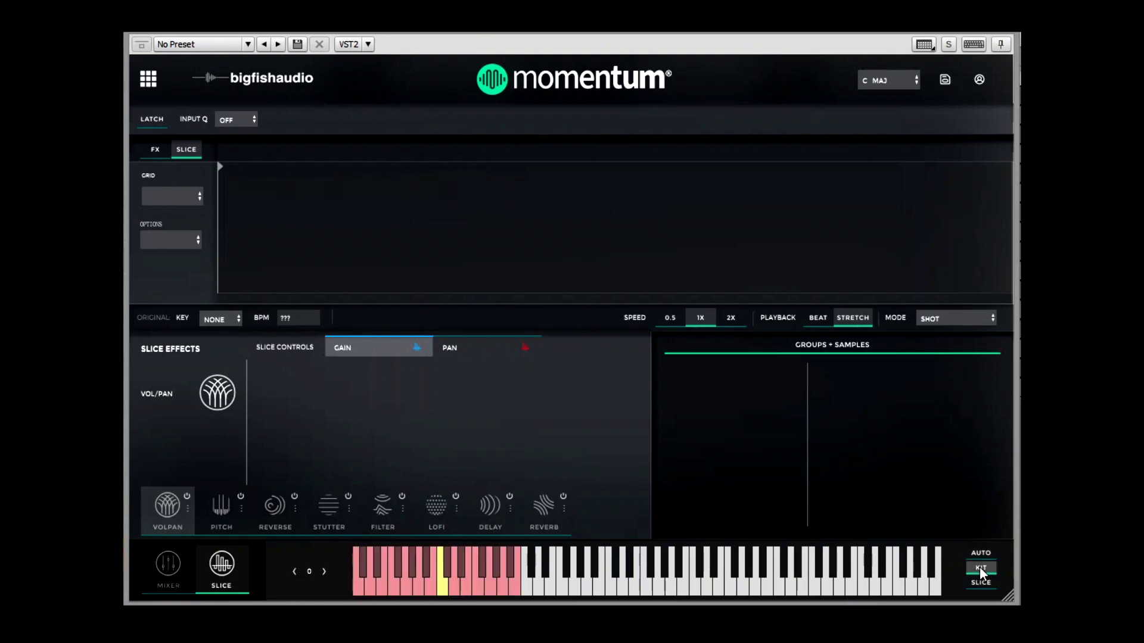
{"action": "left_click", "coordinate": [169, 563]}
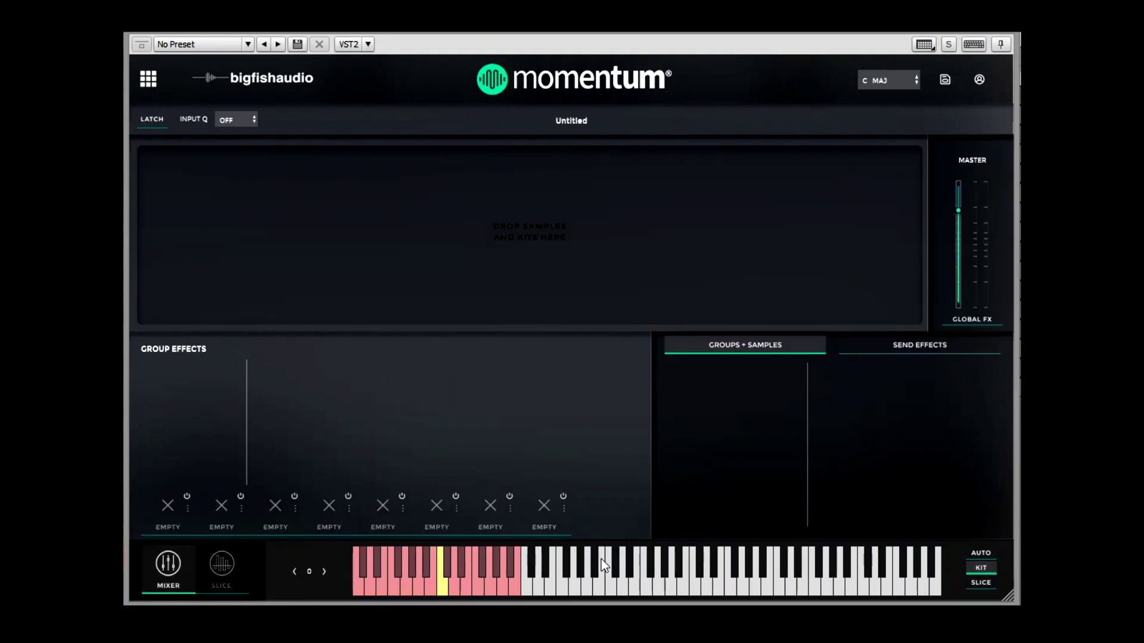
{"action": "left_click", "coordinate": [981, 583]}
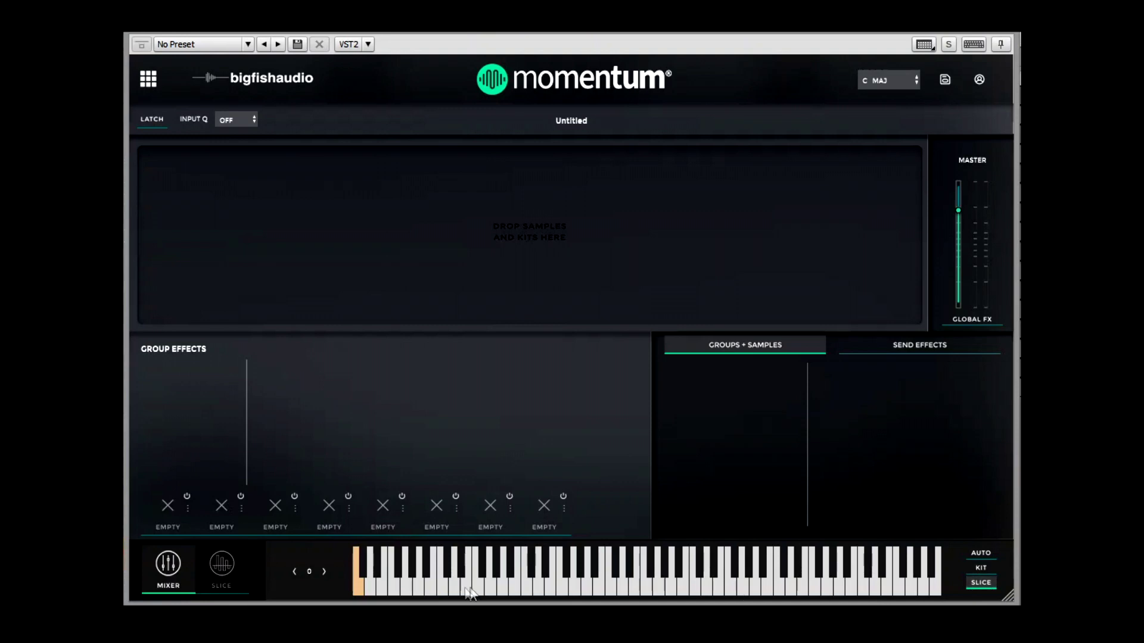
{"action": "left_click", "coordinate": [223, 565]}
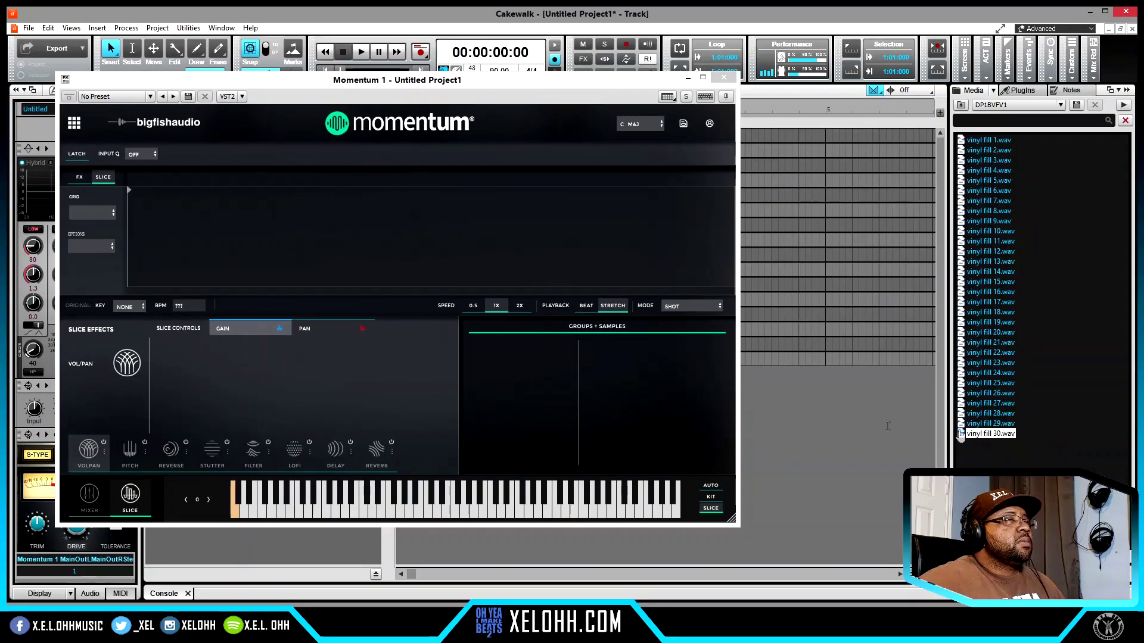
Load vinyl fill 30.wav from the project's media files into Momentum and audition its first slice on the keyboard
{"action": "left_click_drag", "start_coordinate": [960, 435], "coordinate": [189, 232]}
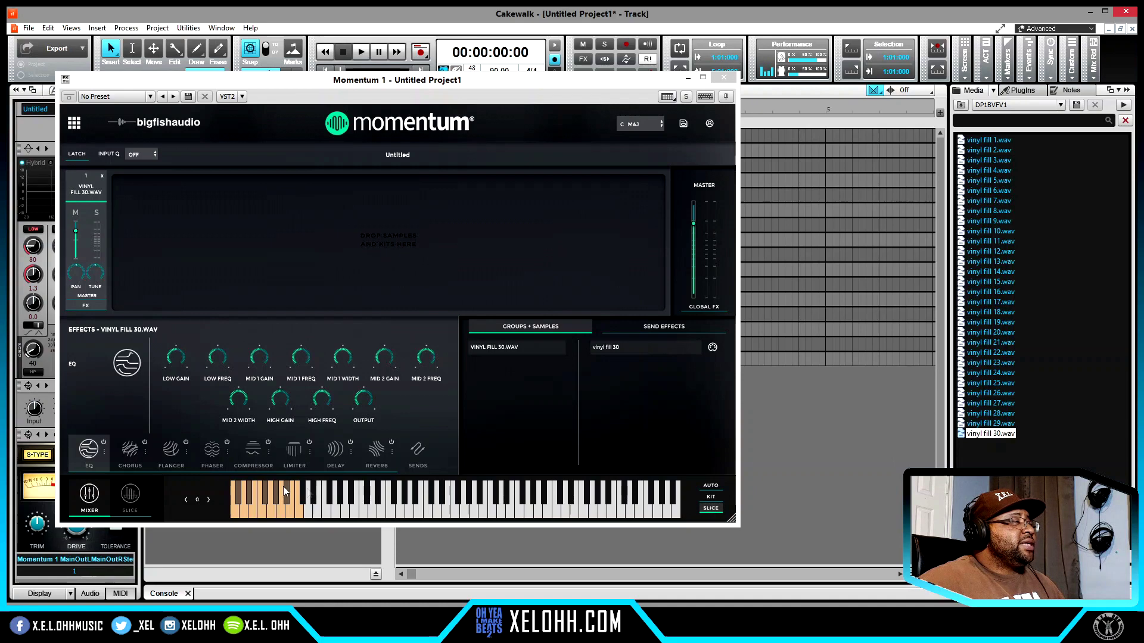
{"action": "left_click", "coordinate": [234, 515]}
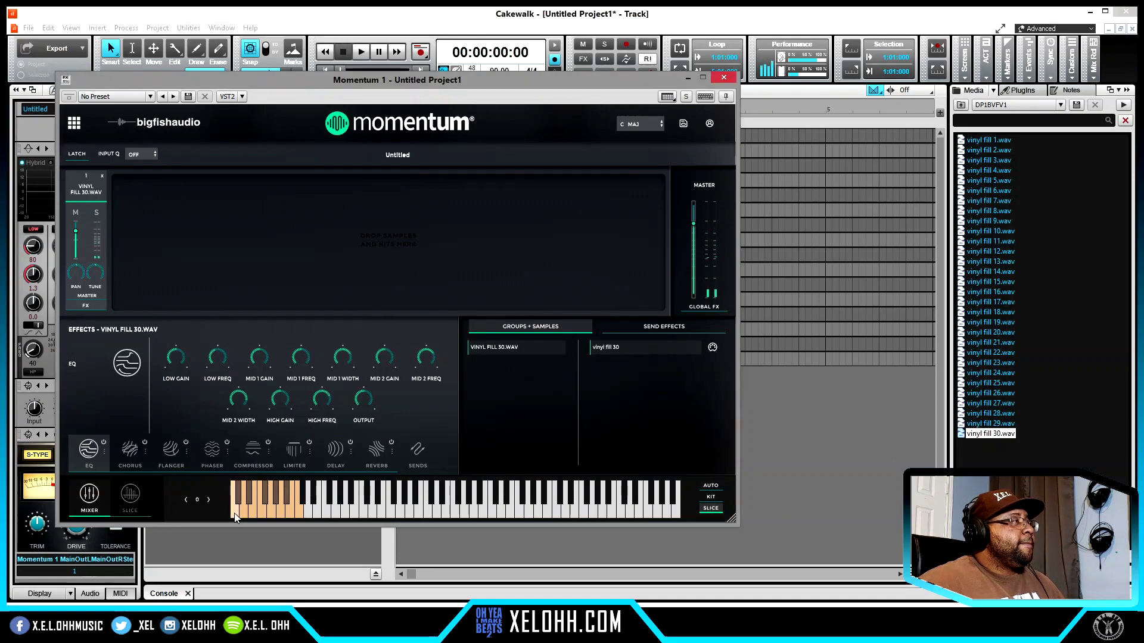
Set the keyboard layout to Auto after trying Kit, and show the sliced waveform of vinyl fill 30
{"action": "left_click", "coordinate": [712, 498]}
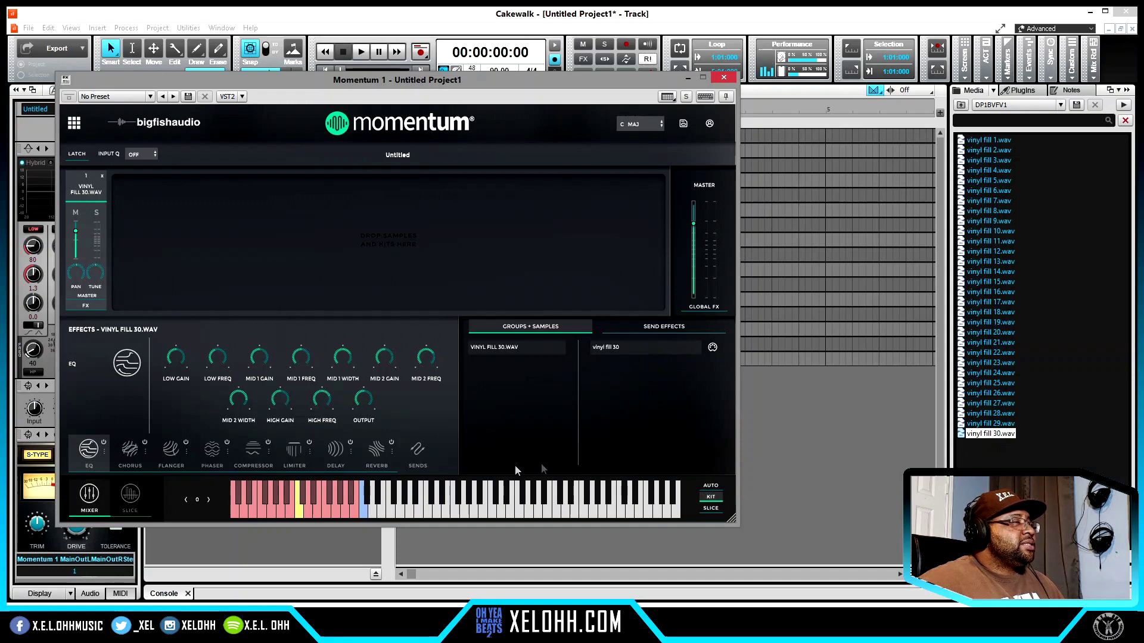
{"action": "left_click", "coordinate": [710, 485]}
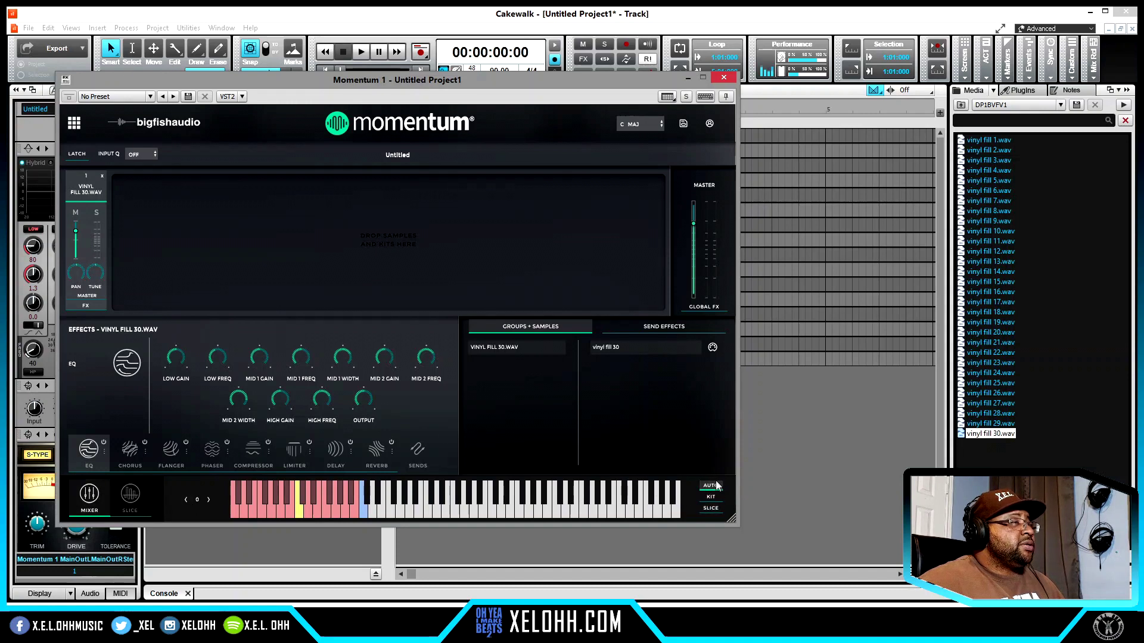
{"action": "left_click", "coordinate": [131, 499]}
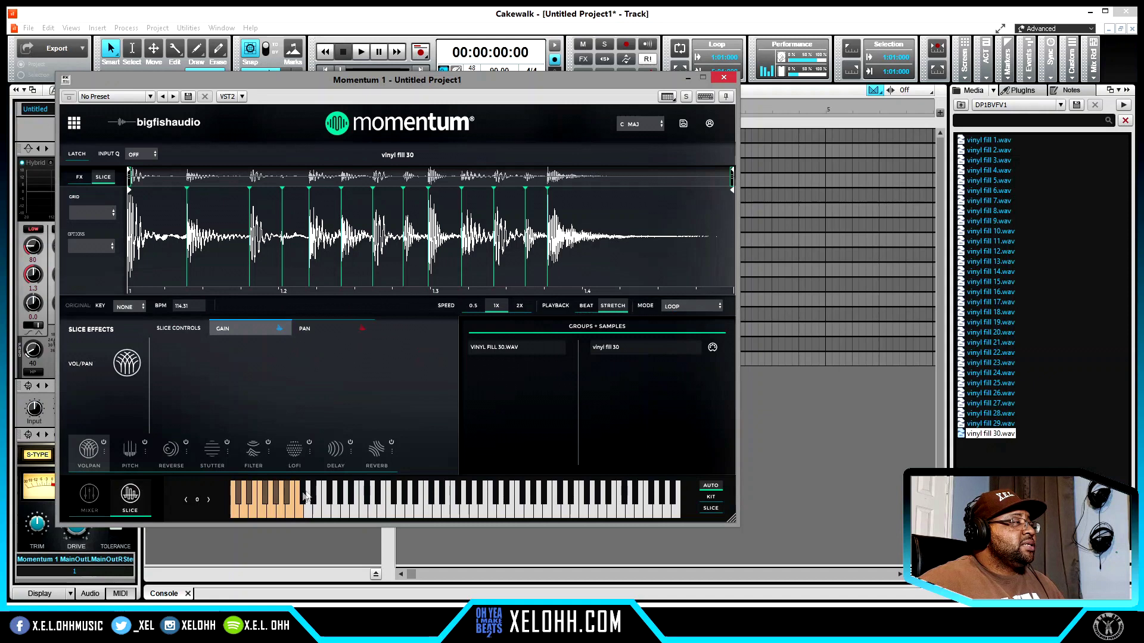
Turn on Latch in the Mixer view and audition the vinyl fill 30 sample from its keyboard key, stopping it again
{"action": "left_click", "coordinate": [89, 496]}
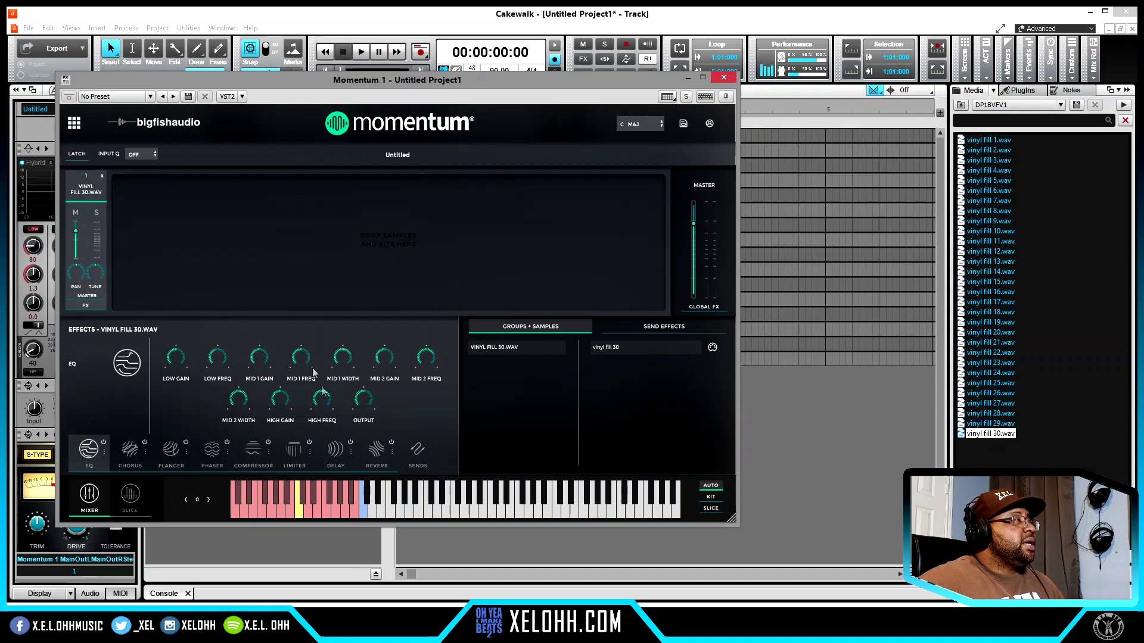
{"action": "left_click", "coordinate": [76, 154]}
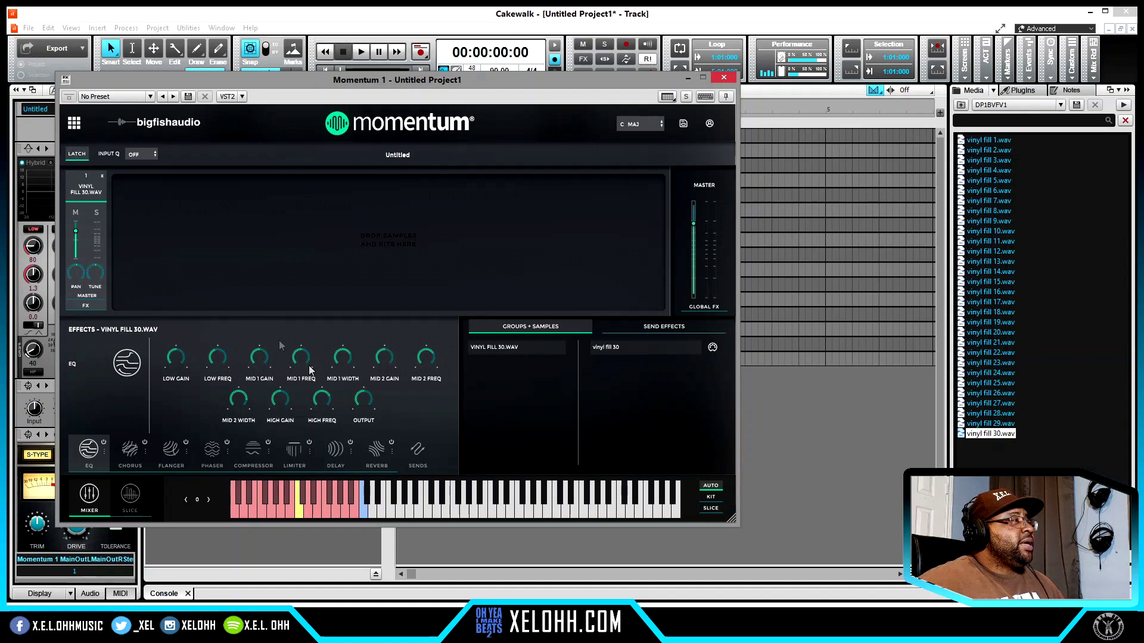
{"action": "left_click", "coordinate": [364, 514]}
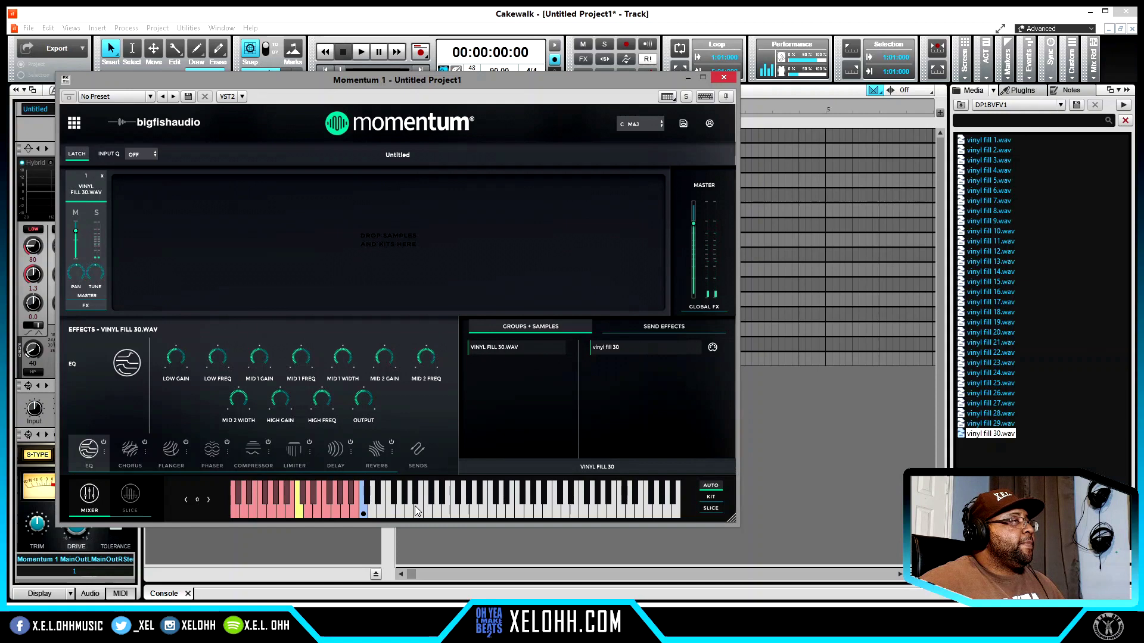
{"action": "left_click", "coordinate": [363, 515]}
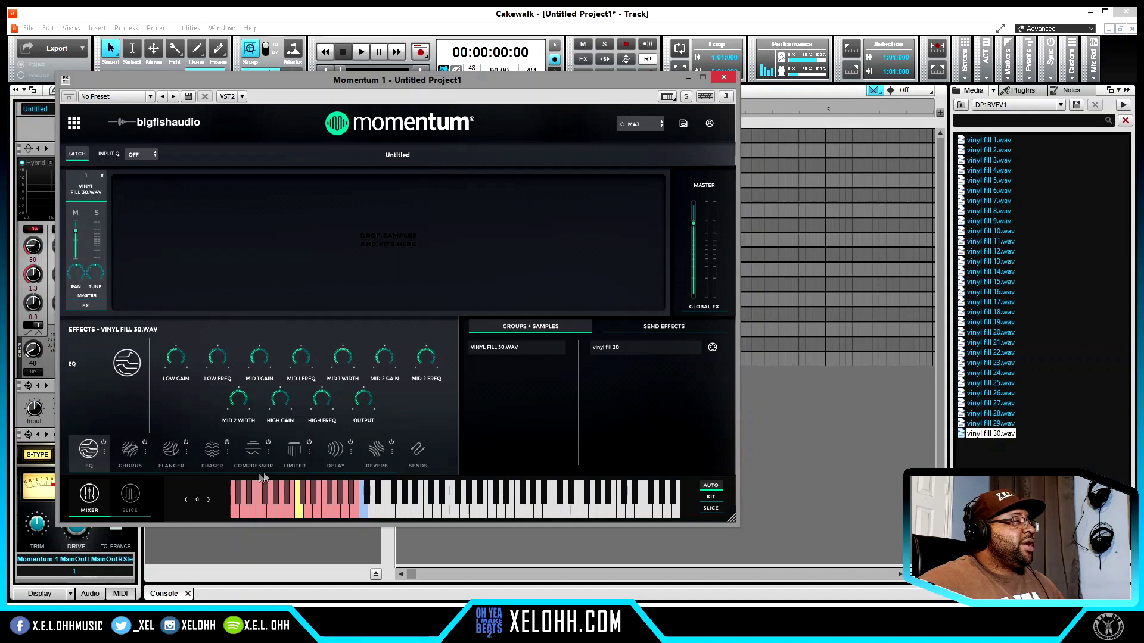
Examine the effects available for the channel's EQ slot, and route the vinyl fill 30 channel's output to Out 2
{"action": "left_click", "coordinate": [105, 453]}
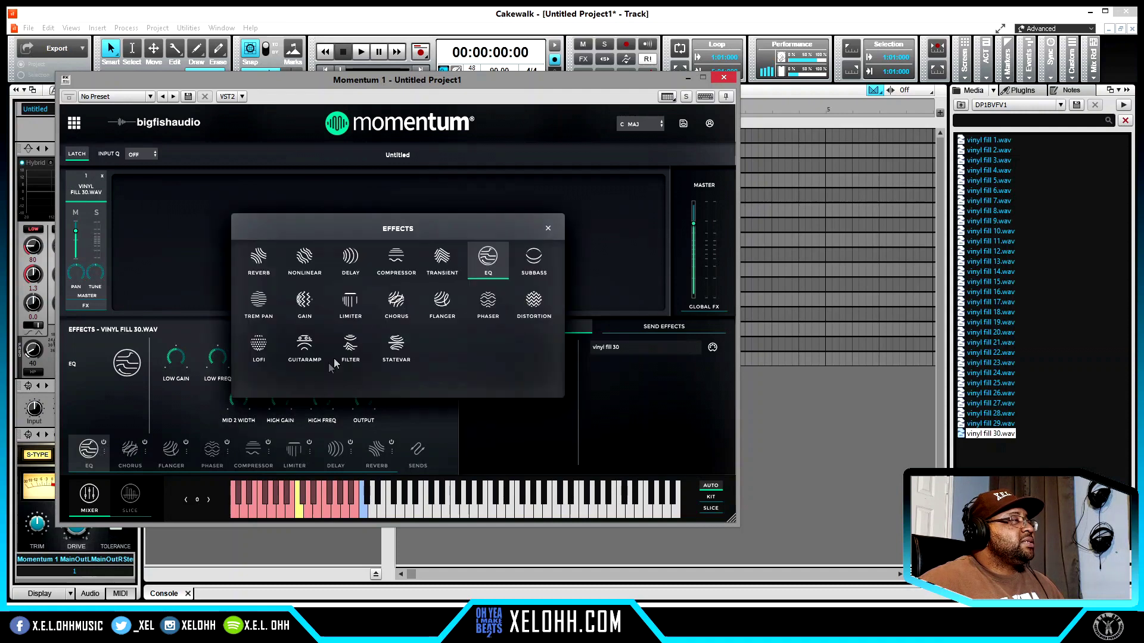
{"action": "left_click", "coordinate": [549, 228]}
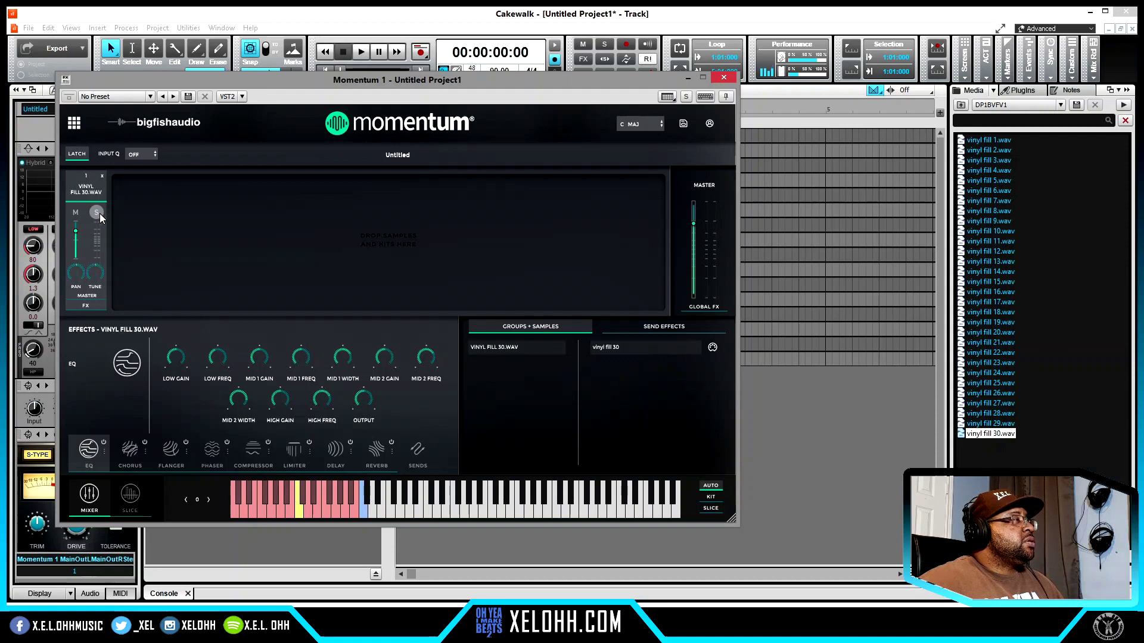
{"action": "mouse_move", "coordinate": [97, 276]}
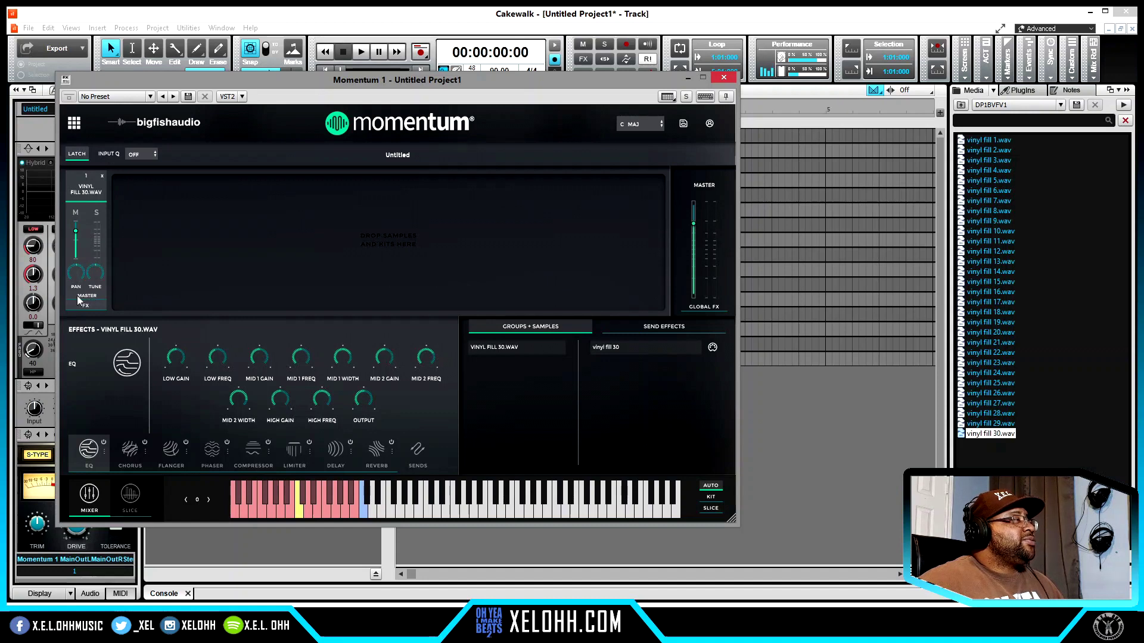
{"action": "left_click", "coordinate": [87, 296]}
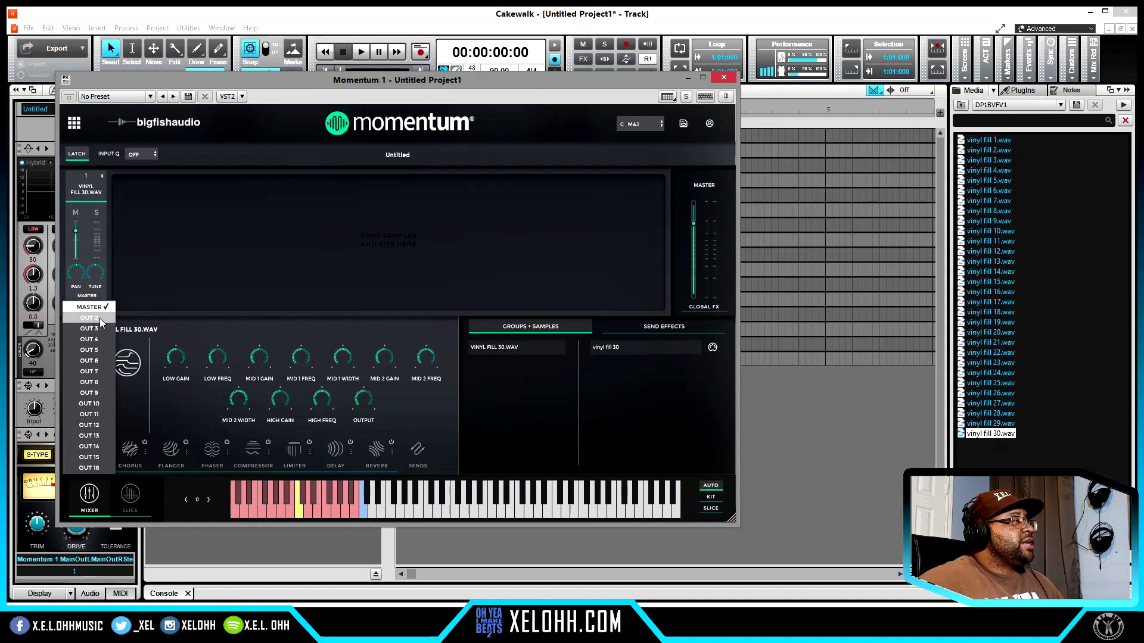
{"action": "left_click", "coordinate": [99, 319]}
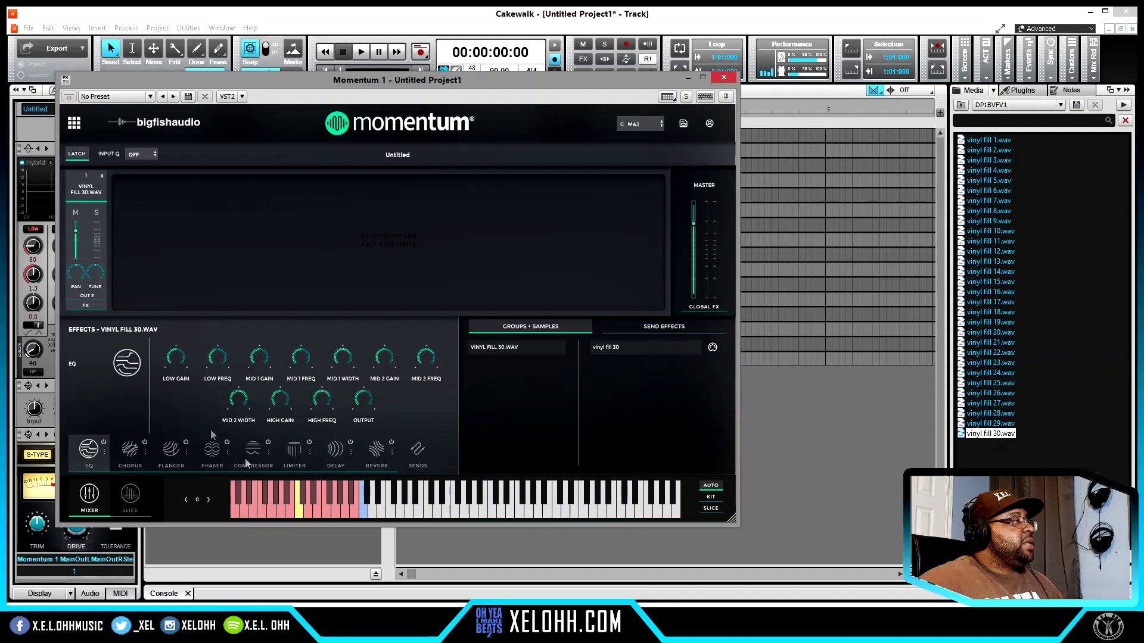
Play the latched vinyl fill 30 loop through Out 2 and try different Tune settings on its mixer channel
{"action": "left_click", "coordinate": [363, 512]}
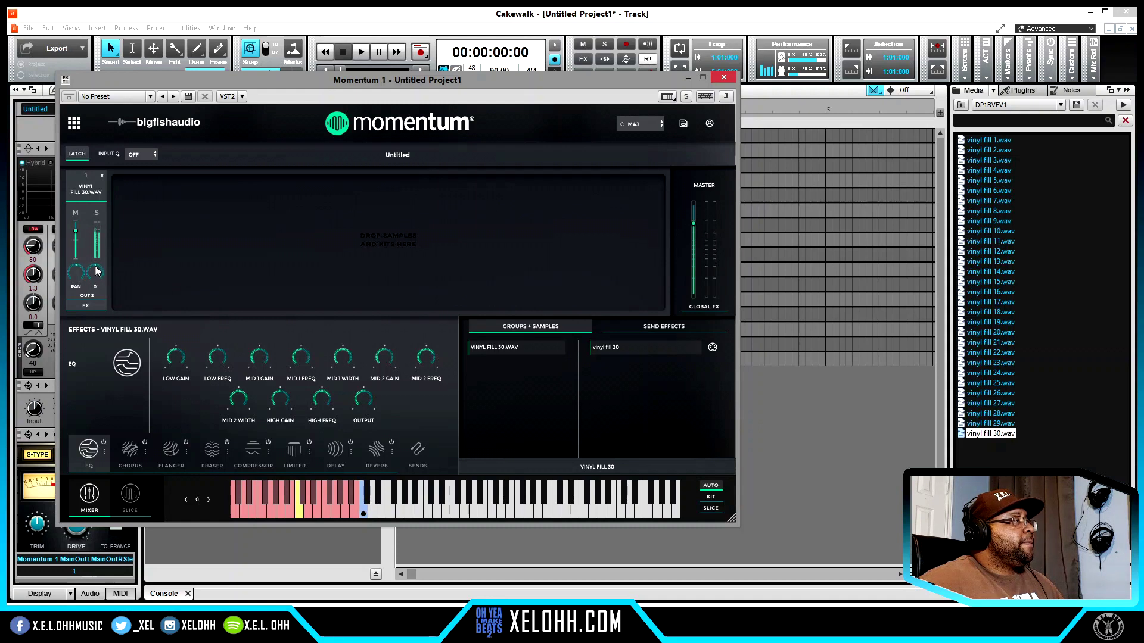
{"action": "left_click_drag", "start_coordinate": [94, 249], "coordinate": [95, 240]}
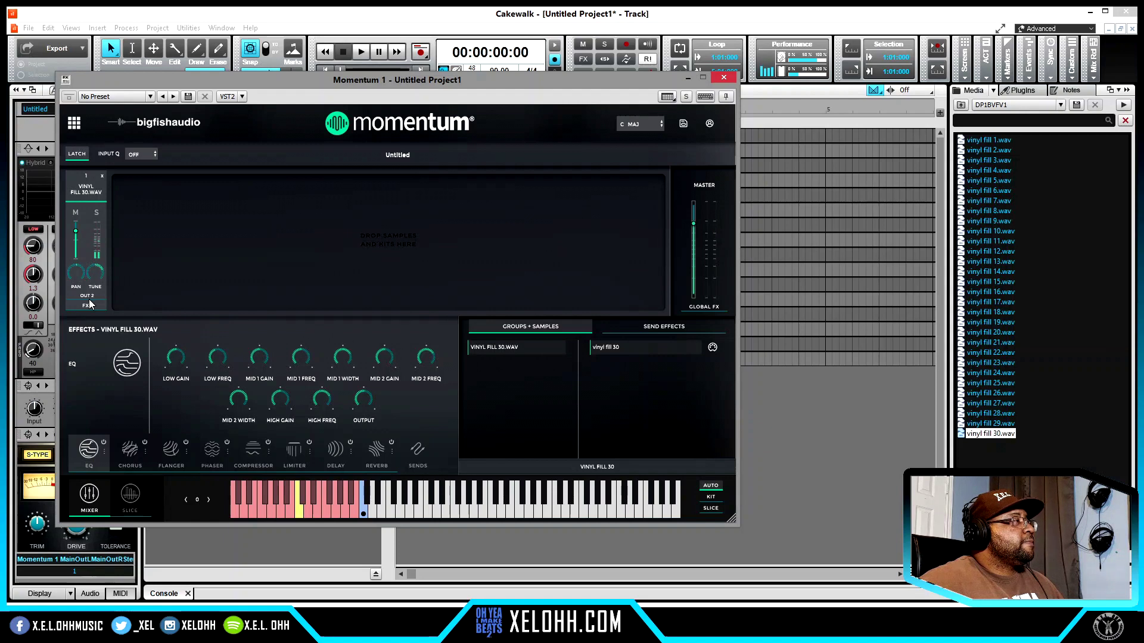
{"action": "left_click_drag", "start_coordinate": [95, 279], "coordinate": [94, 336]}
{"action": "mouse_move", "coordinate": [98, 283]}
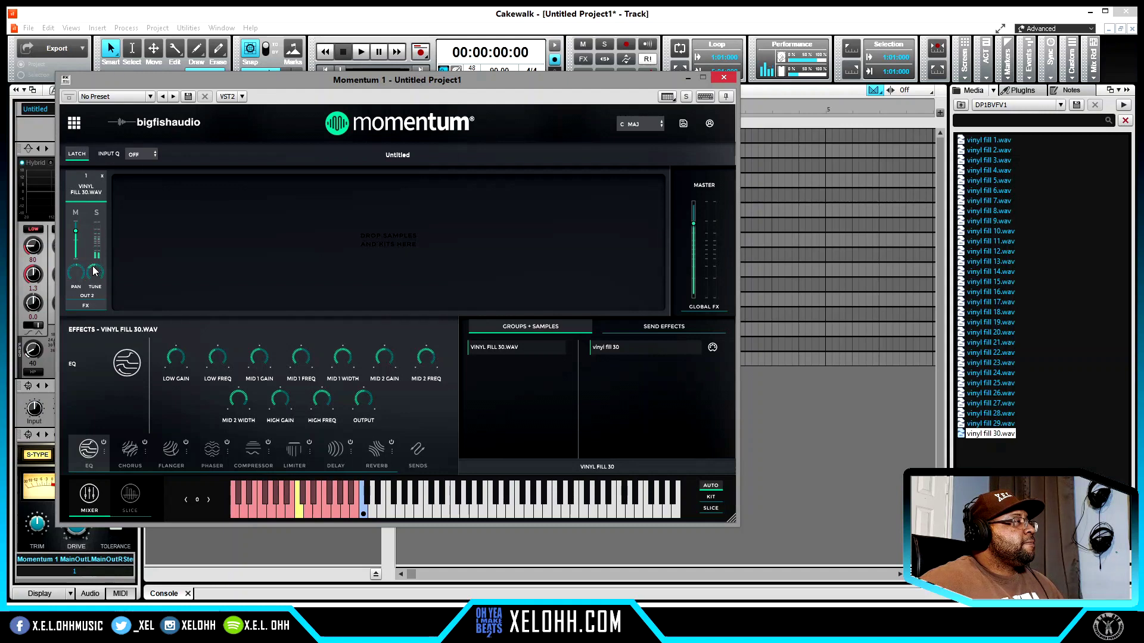
{"action": "left_click_drag", "start_coordinate": [91, 269], "coordinate": [96, 239]}
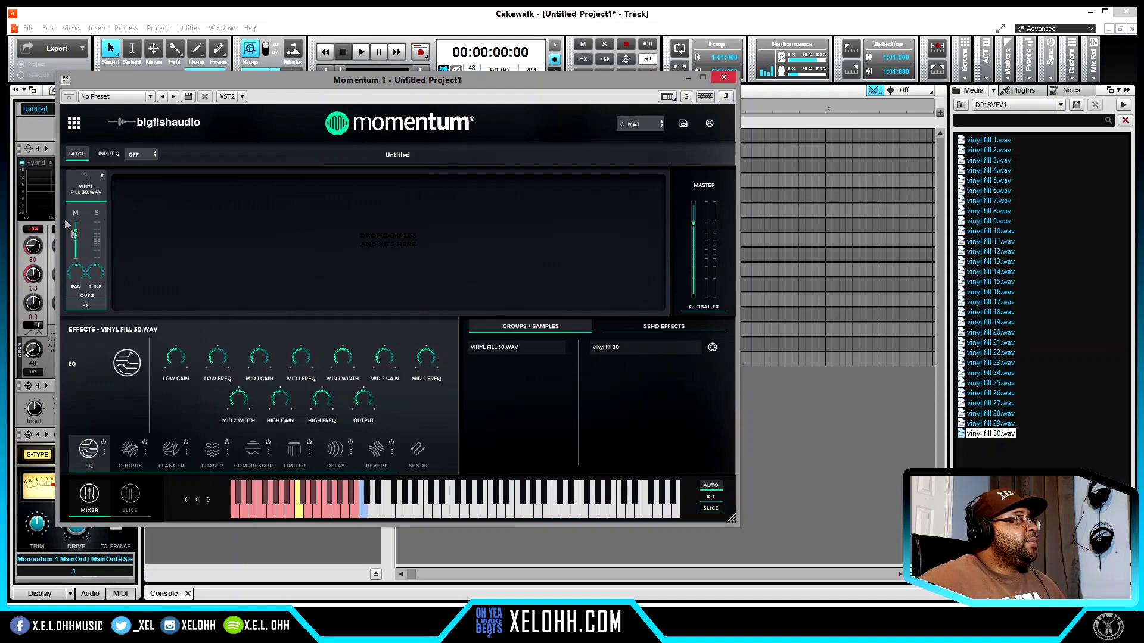
In the Slice view, set vinyl fill 30's playback to Beat and its mode to Shot, and turn Latch off
{"action": "left_click", "coordinate": [131, 500]}
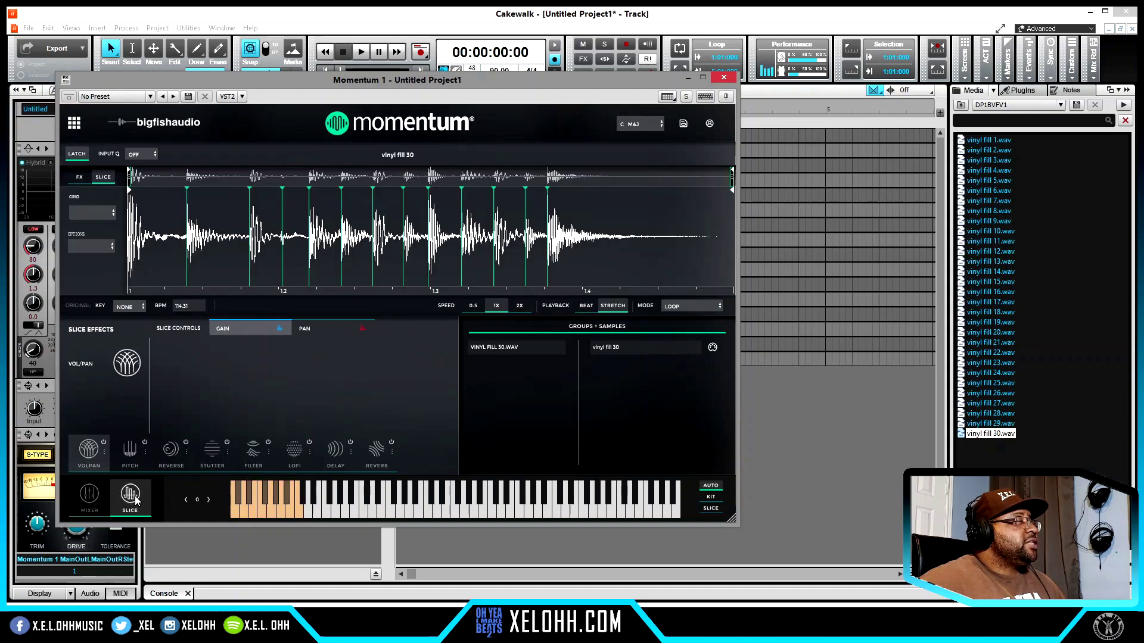
{"action": "left_click", "coordinate": [587, 306]}
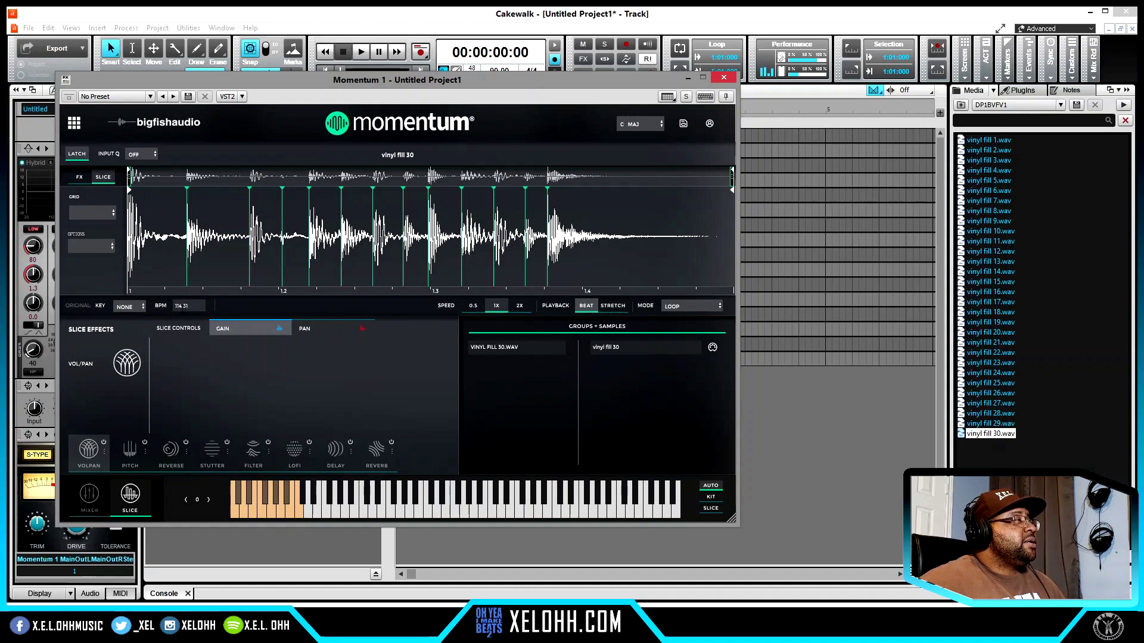
{"action": "left_click", "coordinate": [585, 306]}
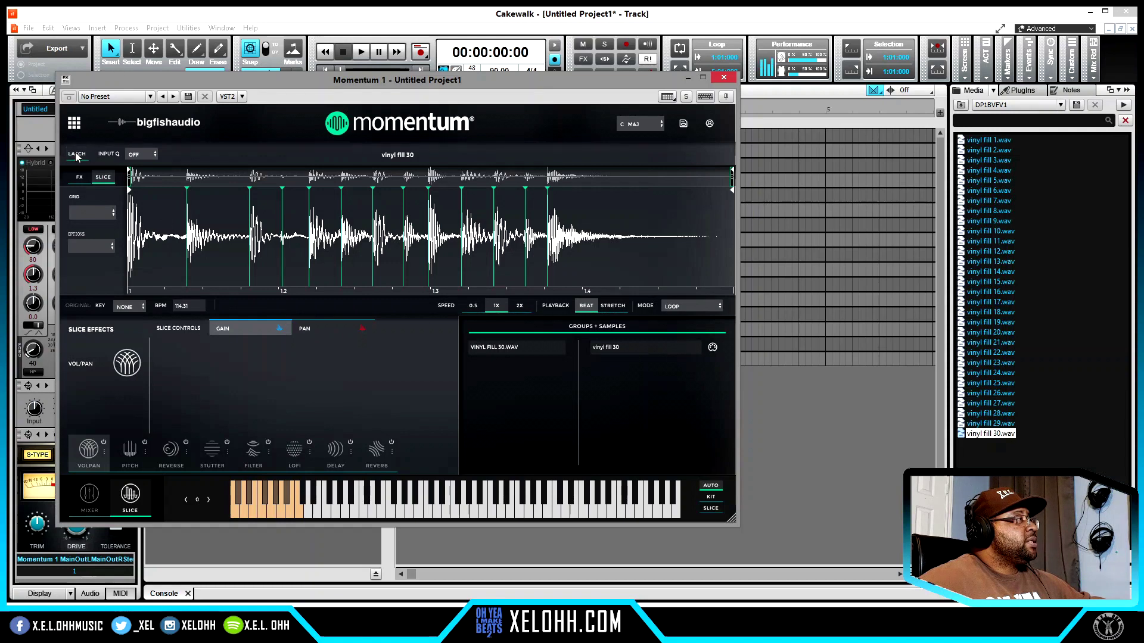
{"action": "left_click", "coordinate": [689, 306]}
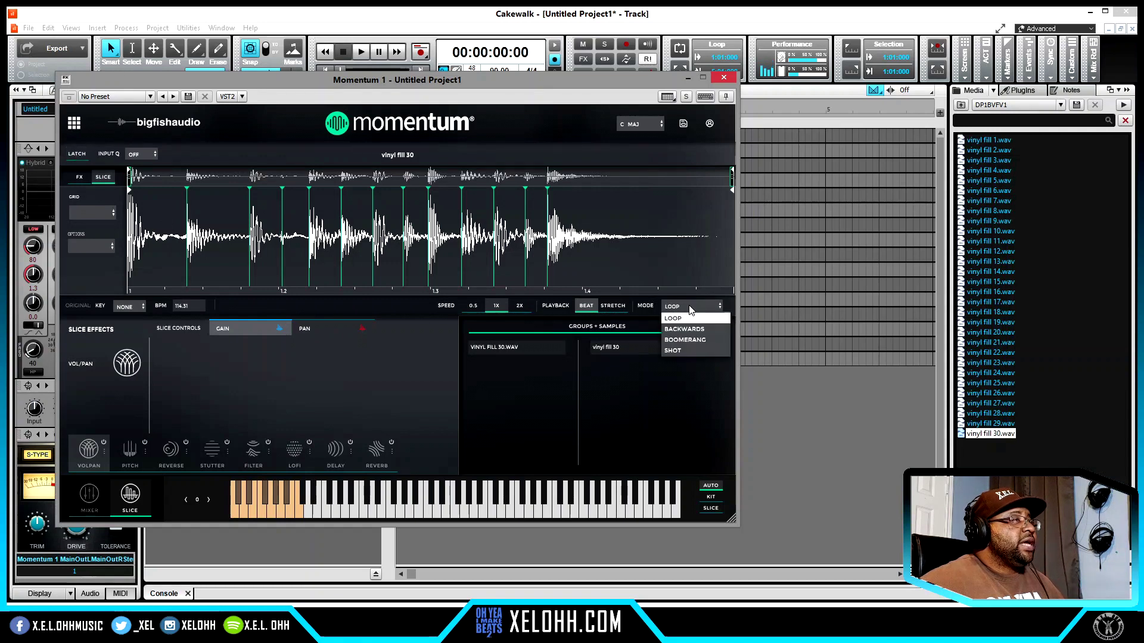
{"action": "left_click", "coordinate": [678, 353]}
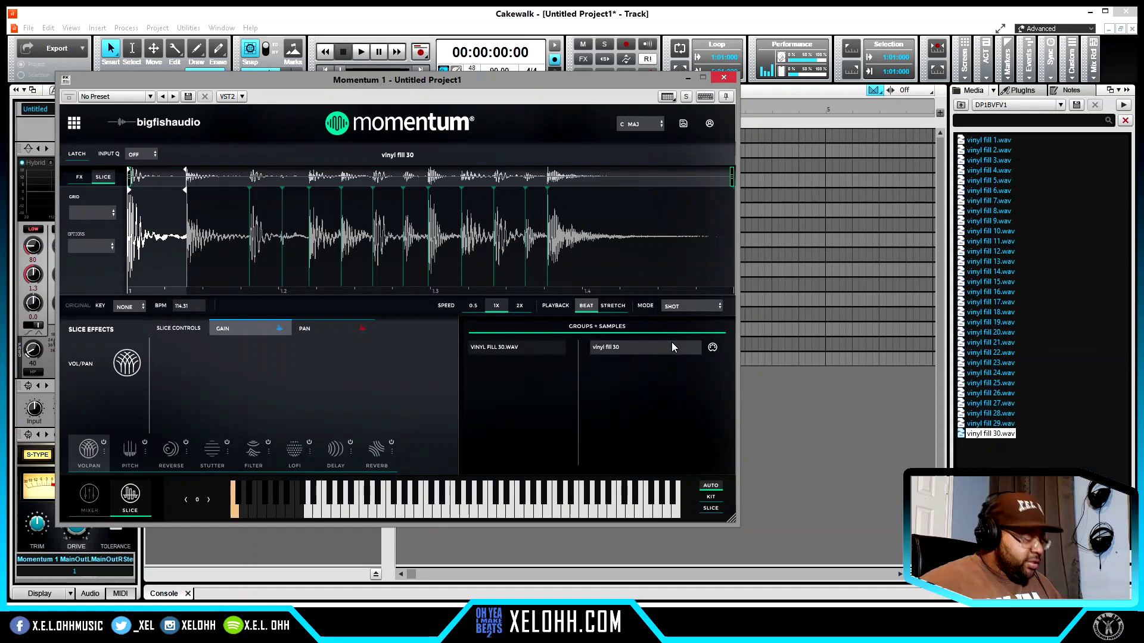
Record a MIDI performance of the vinyl fill 30 slices on the first Momentum track, and minimize the plugin window
{"action": "key", "text": "r"}
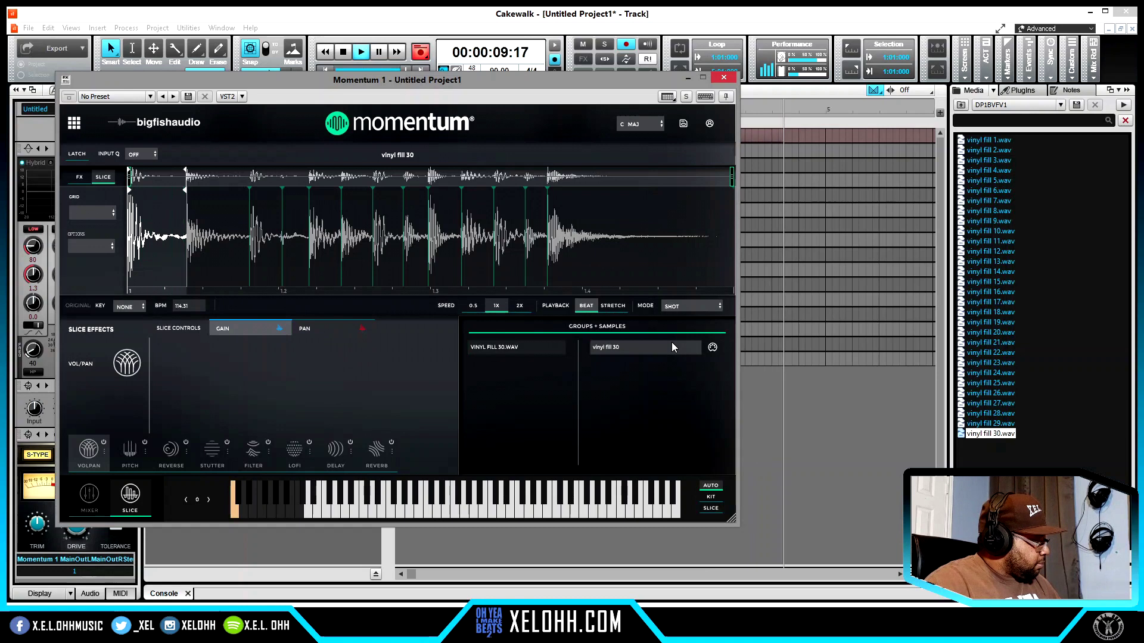
{"action": "key", "text": "space"}
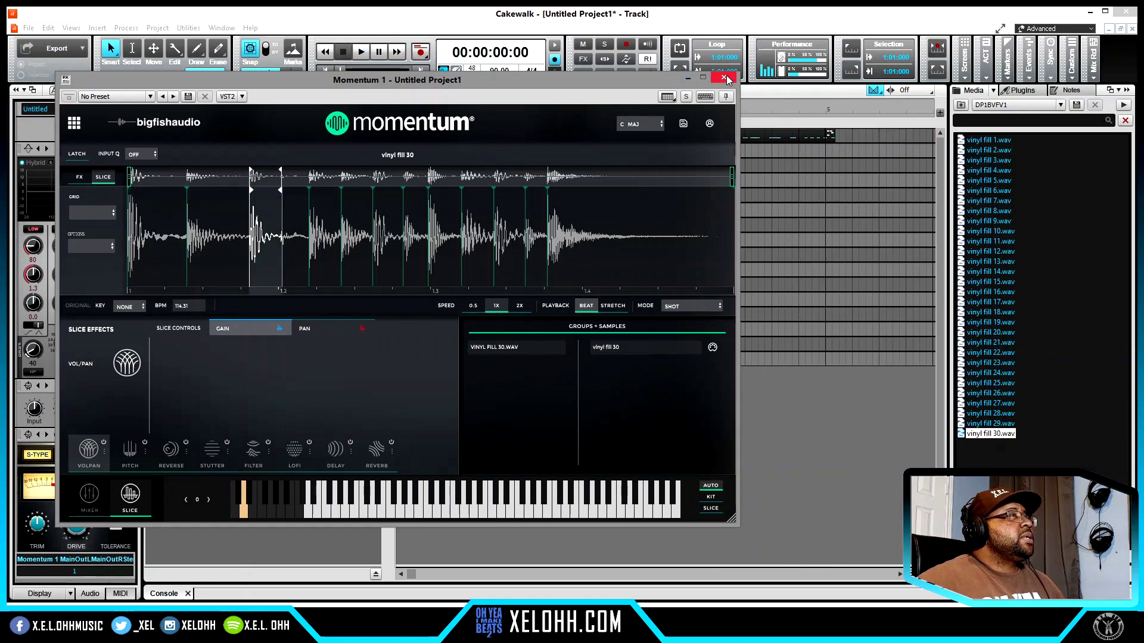
{"action": "left_click", "coordinate": [689, 78]}
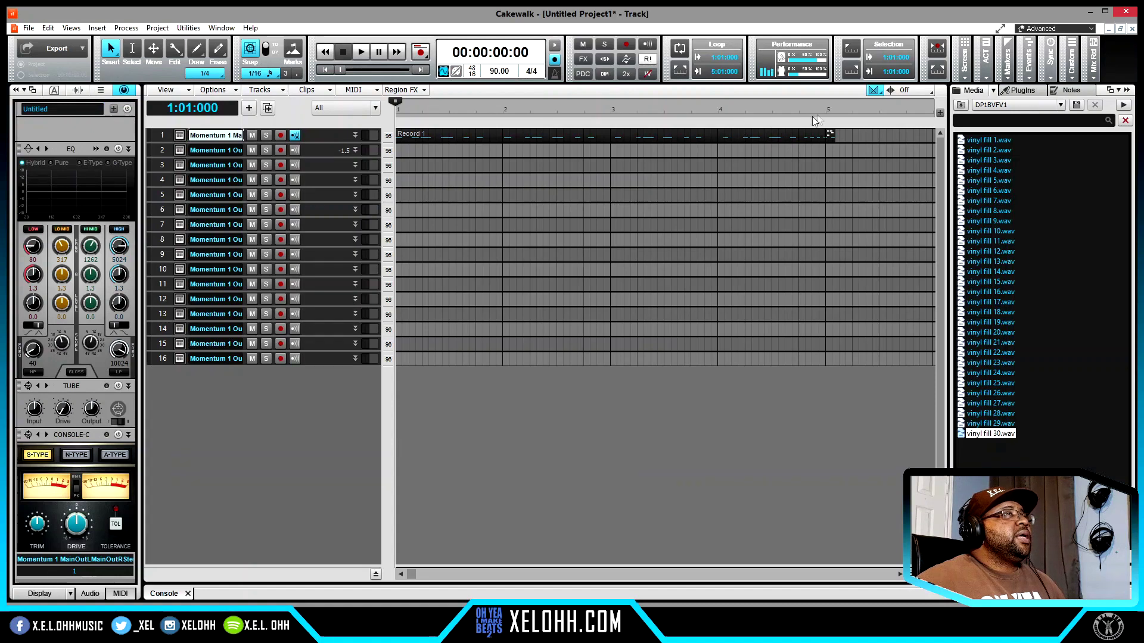
Open the recorded clip on track 1 in the Piano Roll and play it back
{"action": "double_click", "coordinate": [458, 132]}
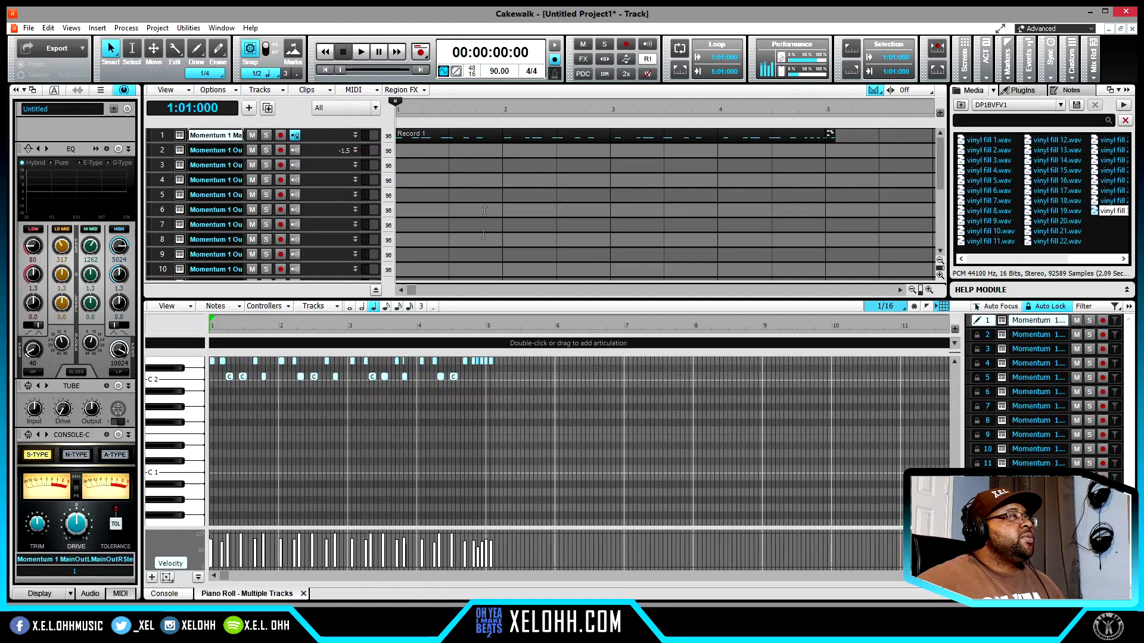
{"action": "scroll", "coordinate": [547, 430], "scroll_direction": "up", "scroll_amount": 3}
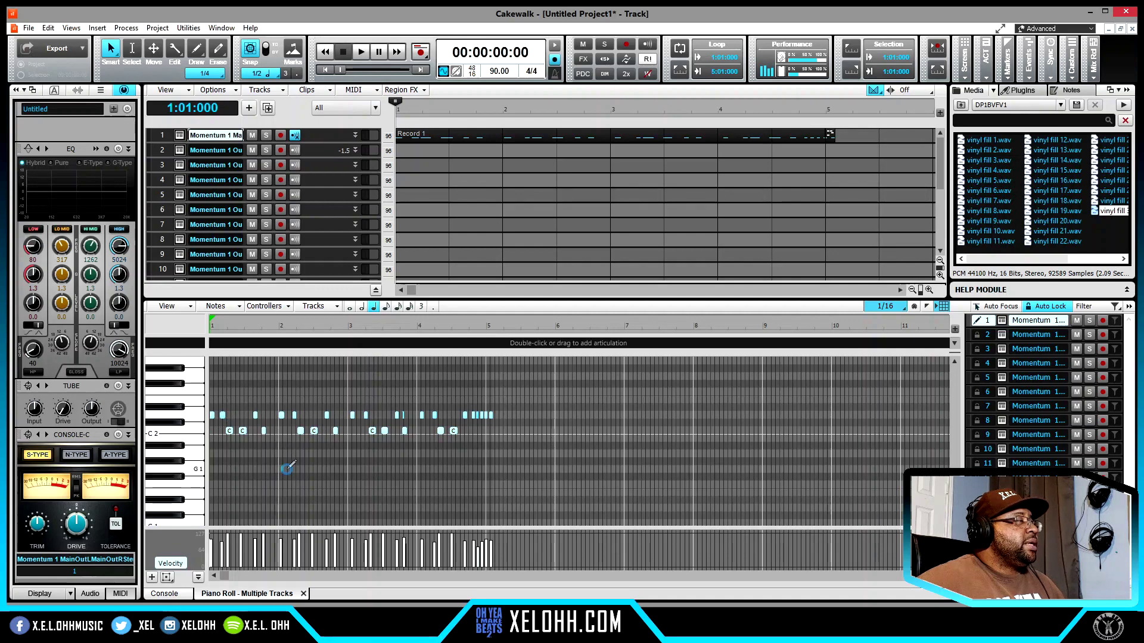
{"action": "key", "text": "space"}
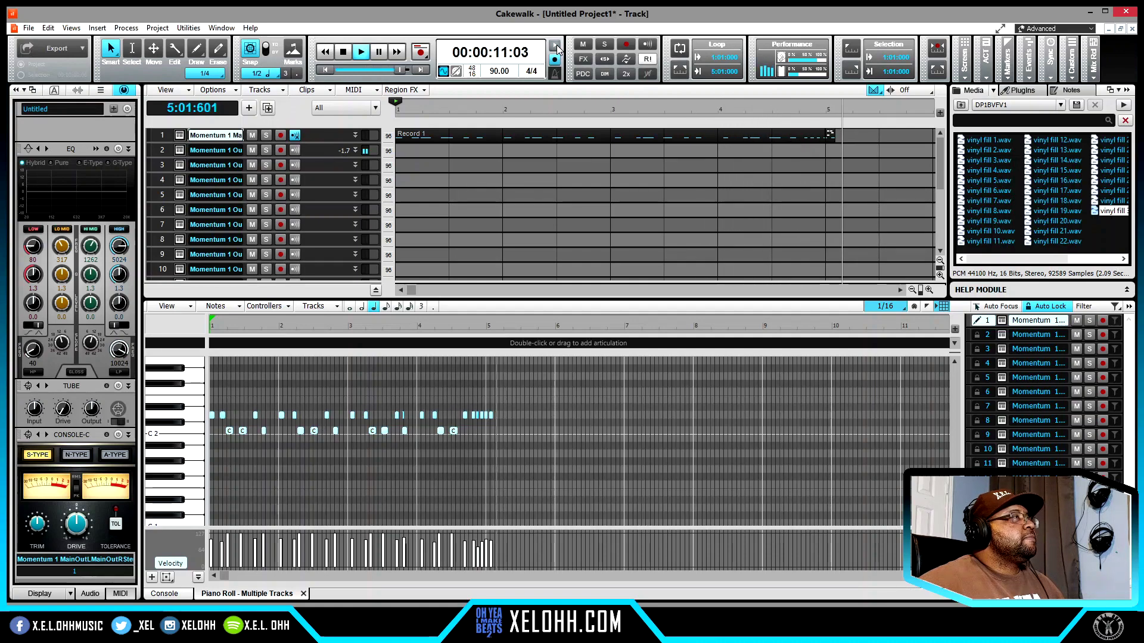
{"action": "key", "text": "space"}
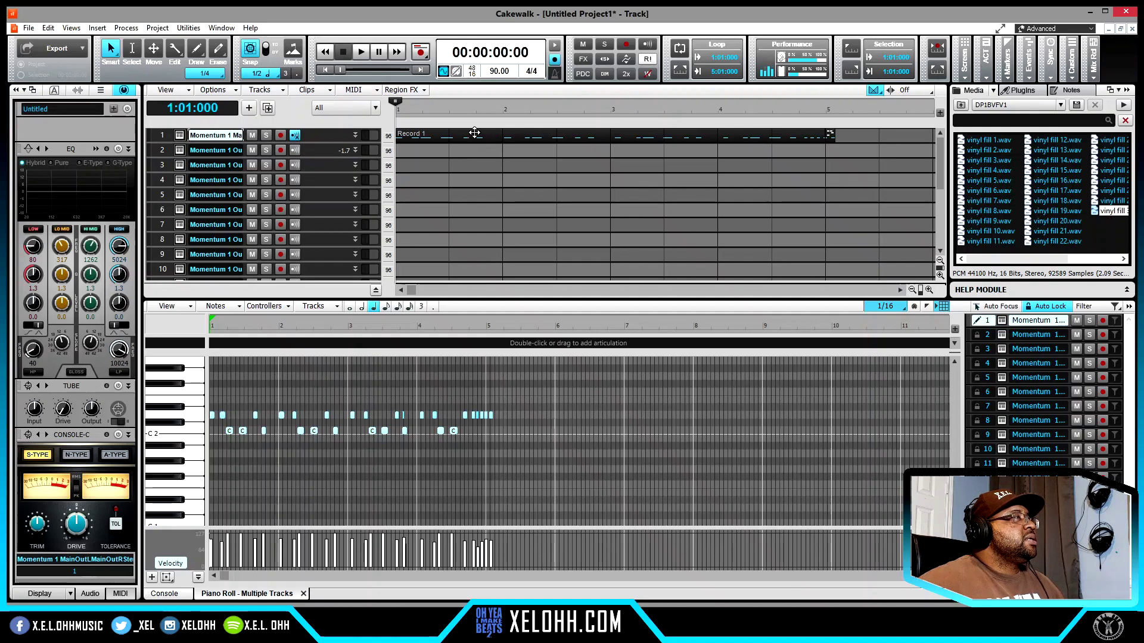
Move the recorded clip from track 1 to track 2 at the same start time, and play it back briefly
{"action": "left_click_drag", "start_coordinate": [463, 135], "coordinate": [451, 151]}
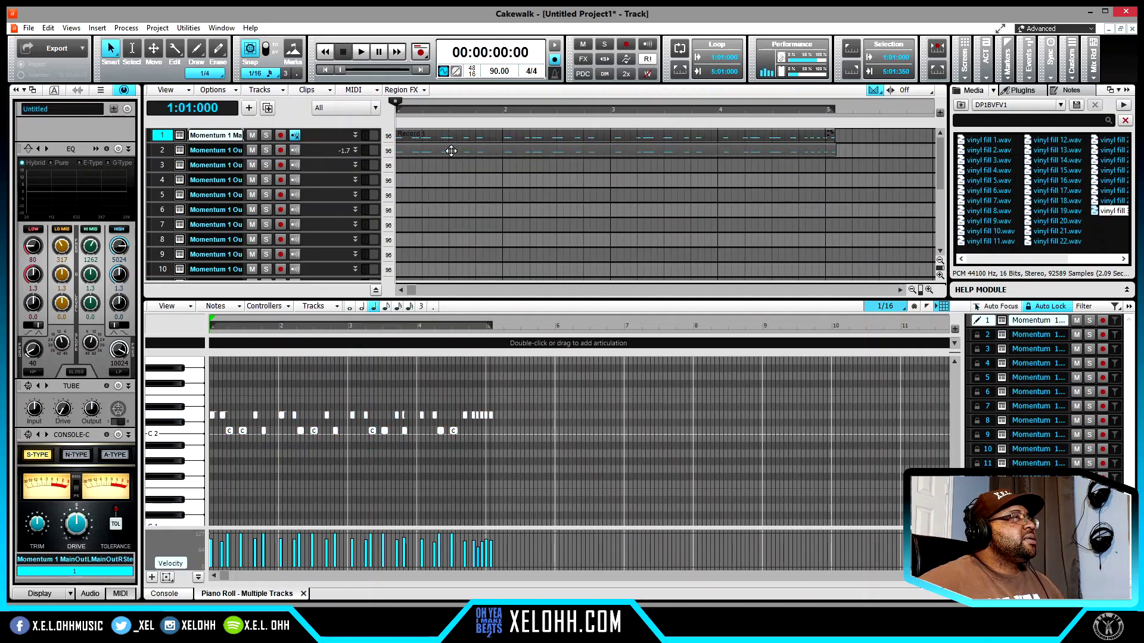
{"action": "left_click_drag", "start_coordinate": [451, 151], "coordinate": [451, 151]}
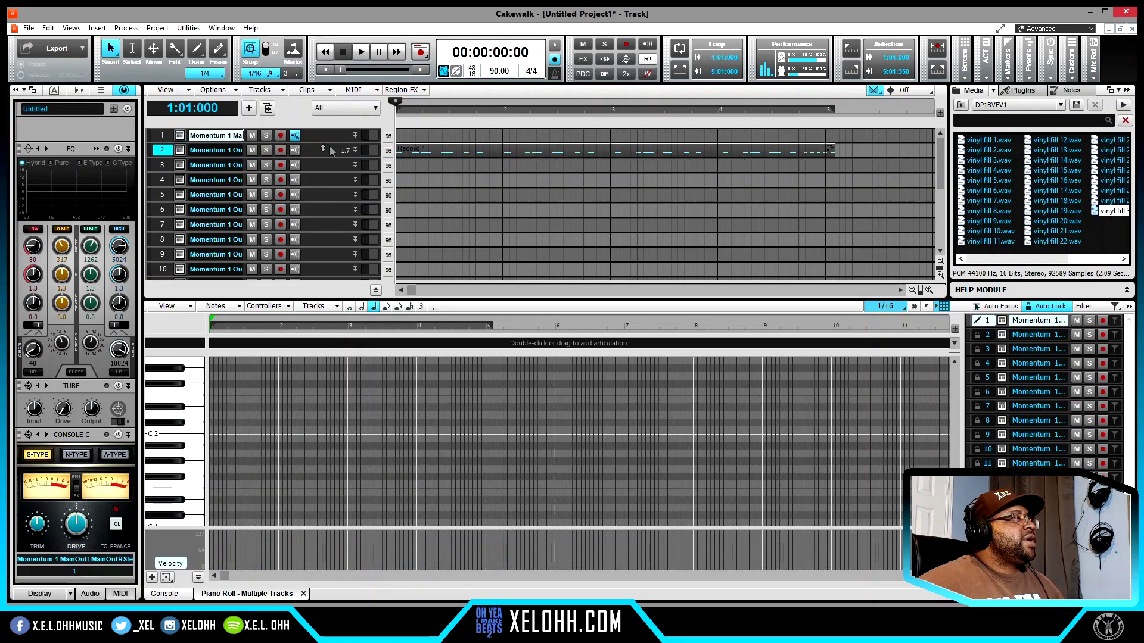
{"action": "key", "text": "space"}
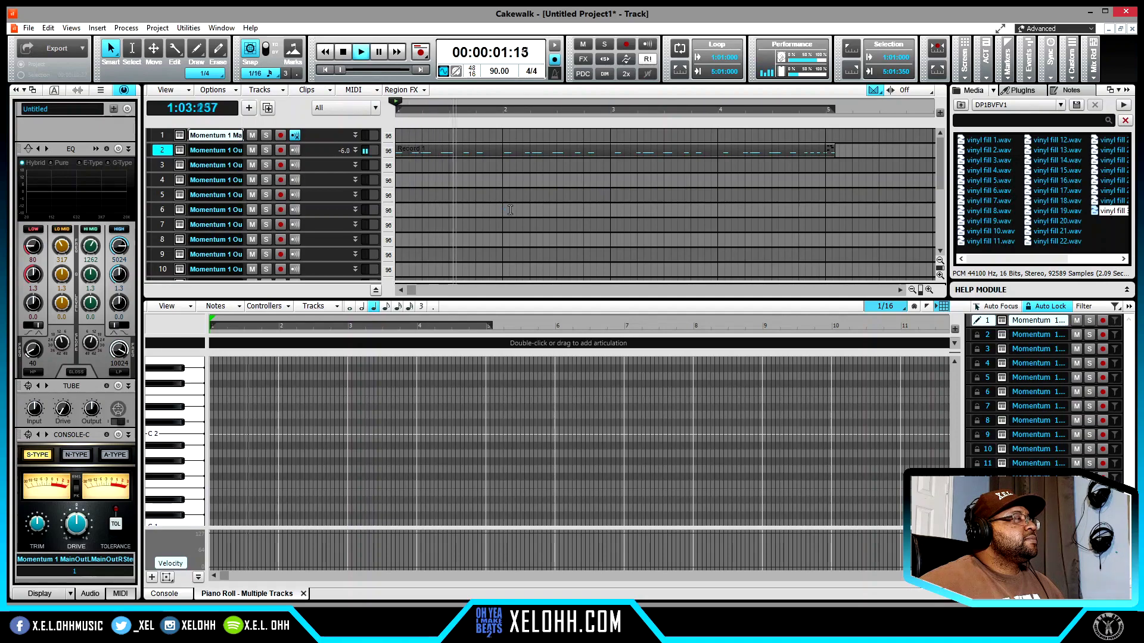
{"action": "key", "text": "space"}
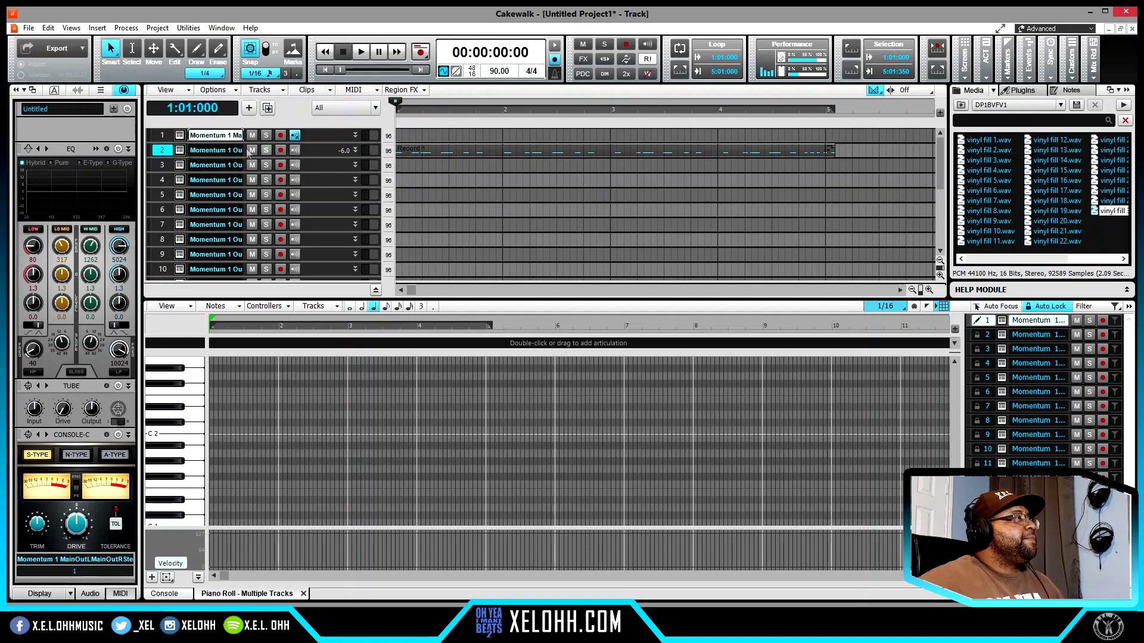
Reopen the Momentum window, browse the media files to the KYLE BEATS - PLUTO folder, and show Momentum's Mixer view
{"action": "left_click", "coordinate": [179, 136]}
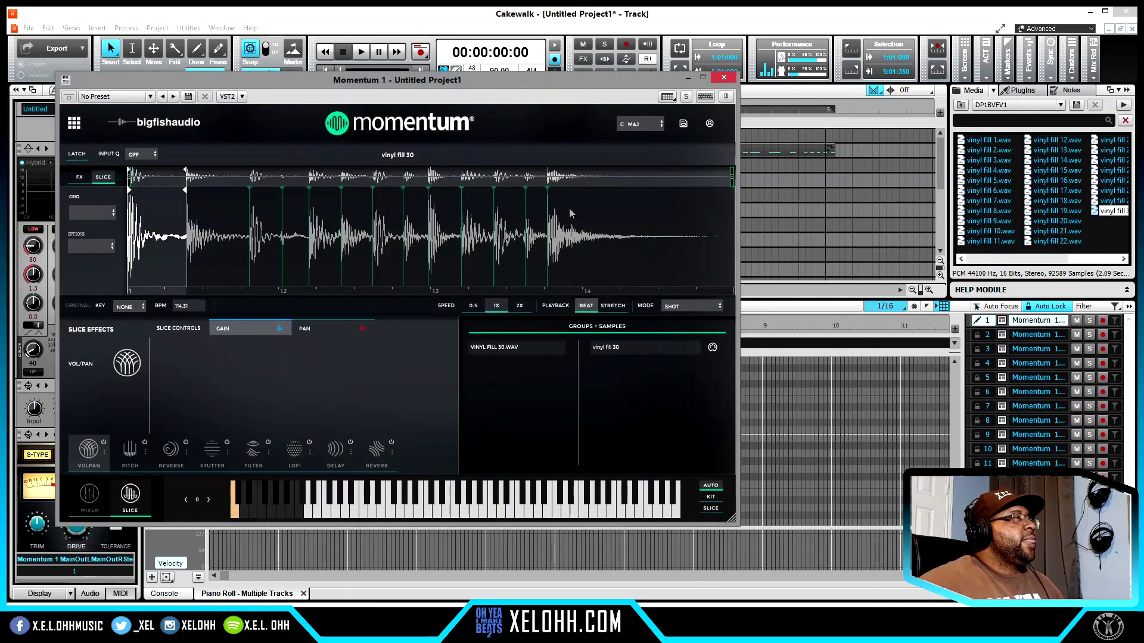
{"action": "left_click", "coordinate": [961, 105]}
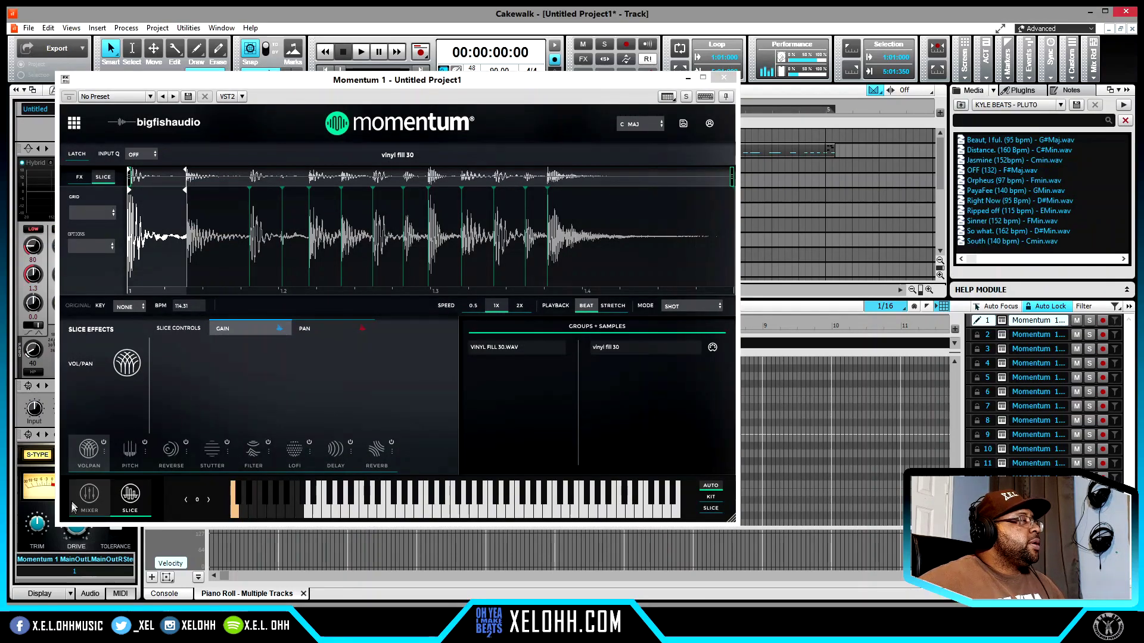
{"action": "left_click", "coordinate": [90, 494]}
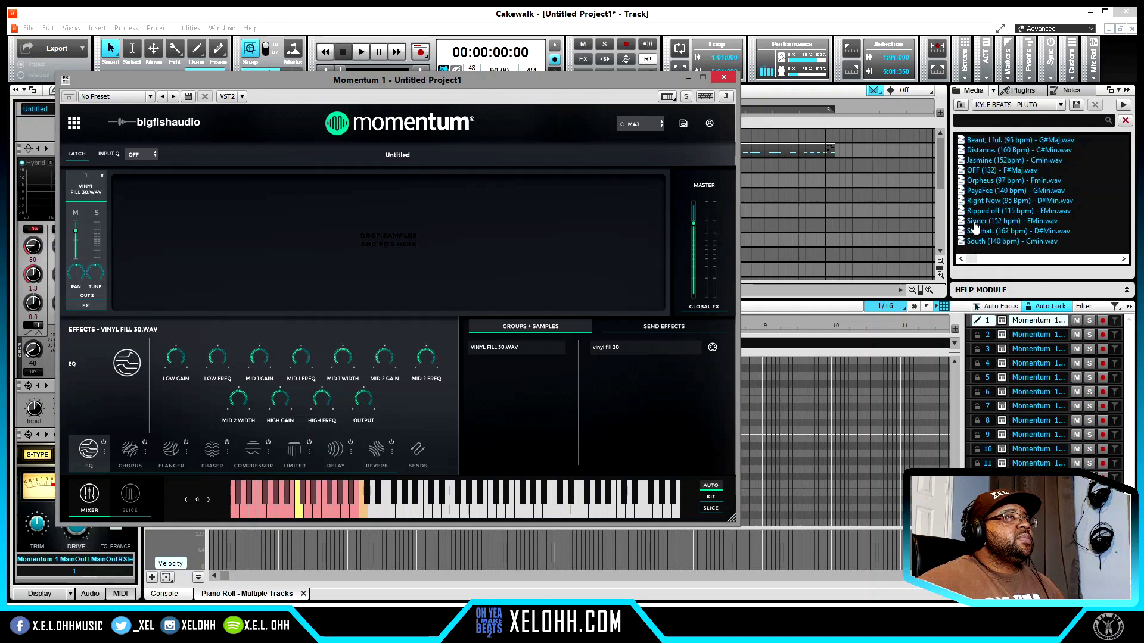
Add South (140 bpm) - Cmin.wav and Distance. (160 Bpm) - C#Min.wav to the mixer as new groups, and audition the South sample
{"action": "left_click_drag", "start_coordinate": [984, 242], "coordinate": [197, 216]}
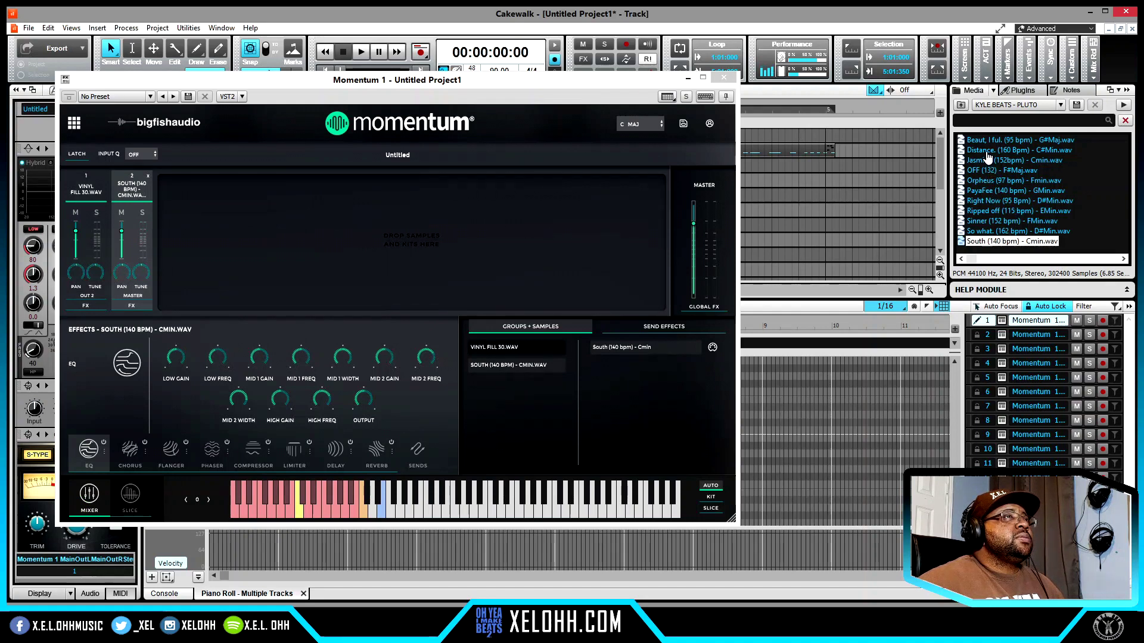
{"action": "left_click_drag", "start_coordinate": [988, 153], "coordinate": [244, 252]}
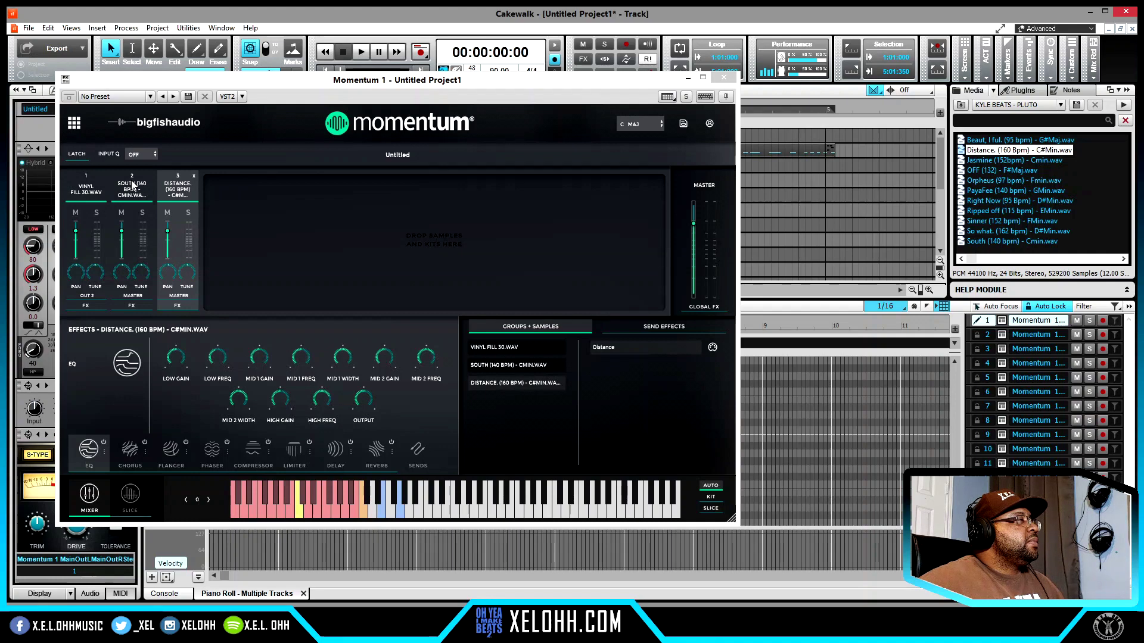
{"action": "left_click", "coordinate": [381, 513]}
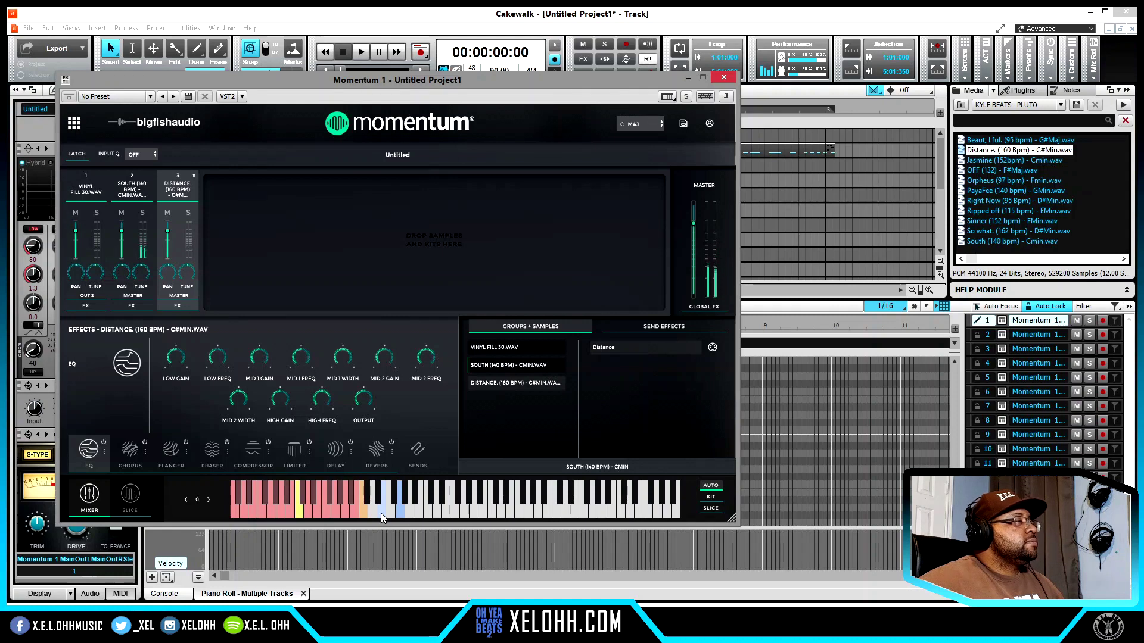
Show the South (140 bpm) - Cmin.wav group in Momentum's Slice view and set its original key to C
{"action": "left_click", "coordinate": [127, 179]}
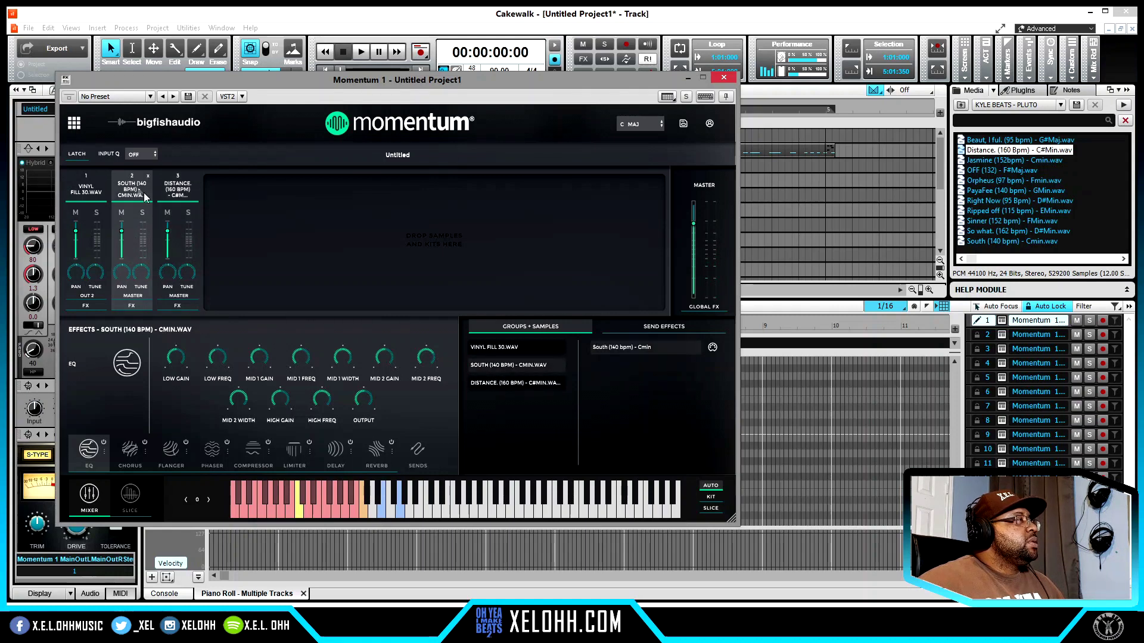
{"action": "left_click", "coordinate": [131, 495]}
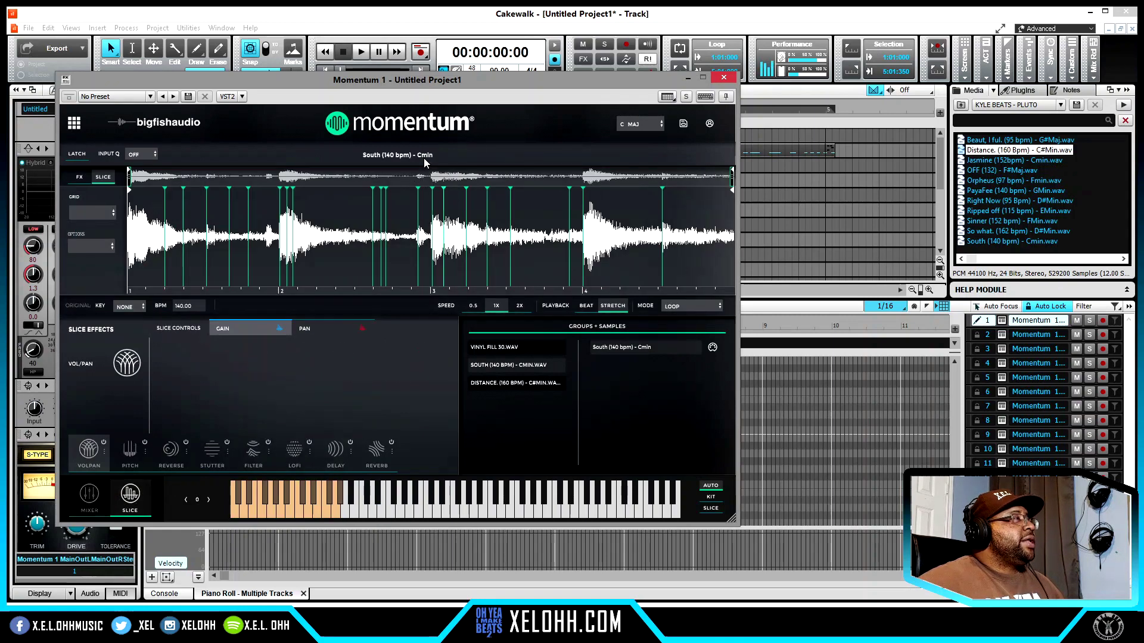
{"action": "left_click", "coordinate": [130, 308]}
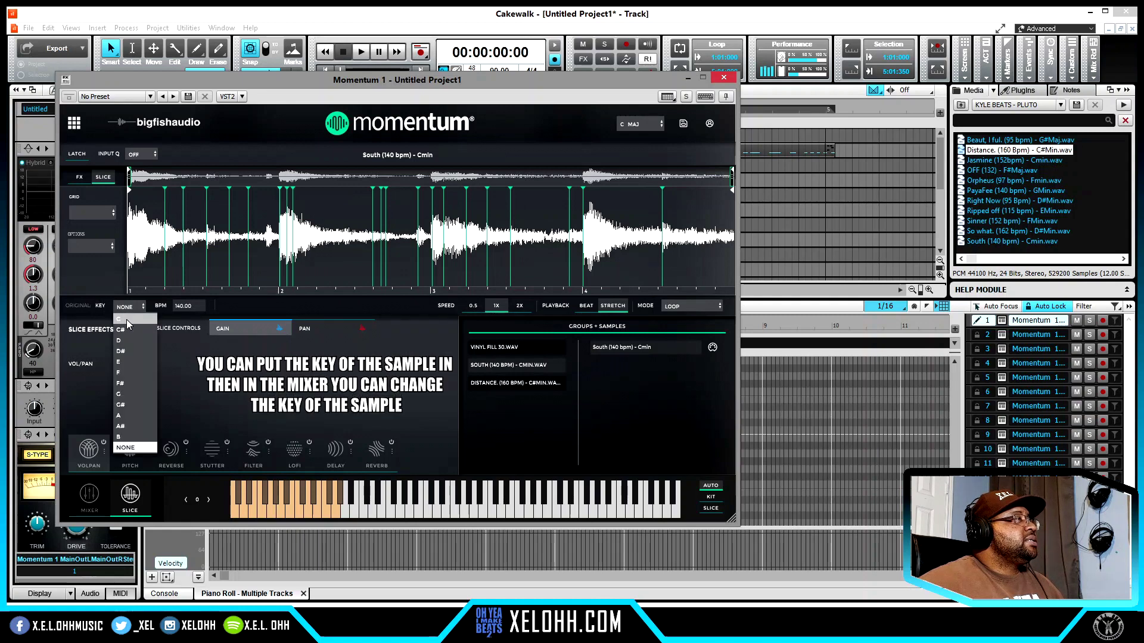
{"action": "left_click", "coordinate": [126, 320]}
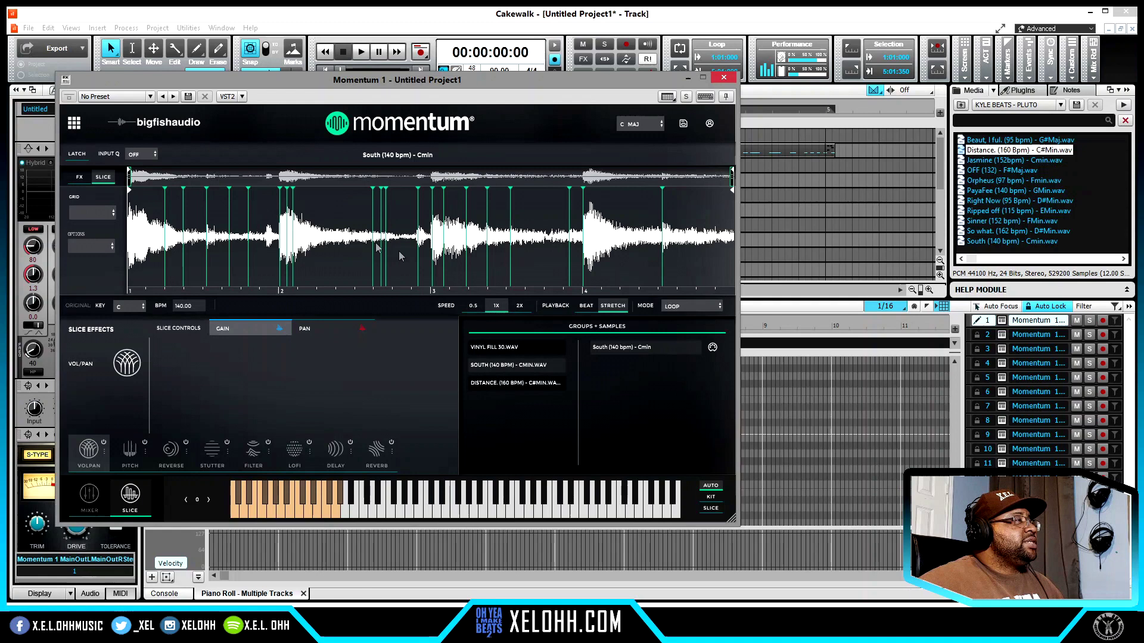
Remove all automatic slices from the South sample and try placing three slice markers by hand on the waveform
{"action": "left_click", "coordinate": [89, 246]}
{"action": "left_click", "coordinate": [80, 306]}
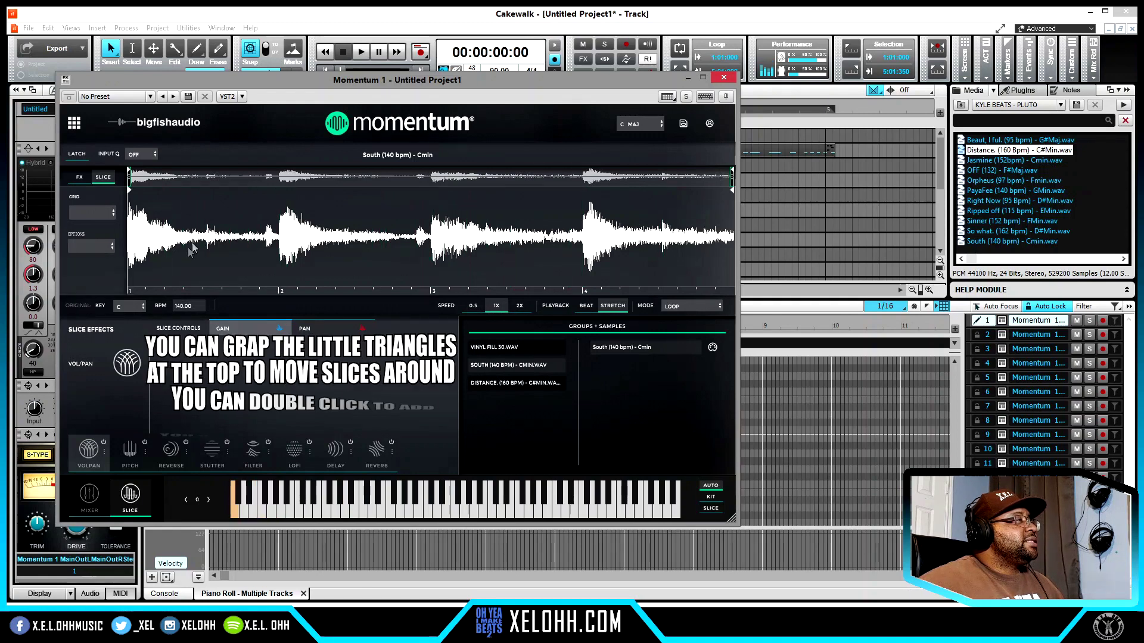
{"action": "double_click", "coordinate": [203, 225]}
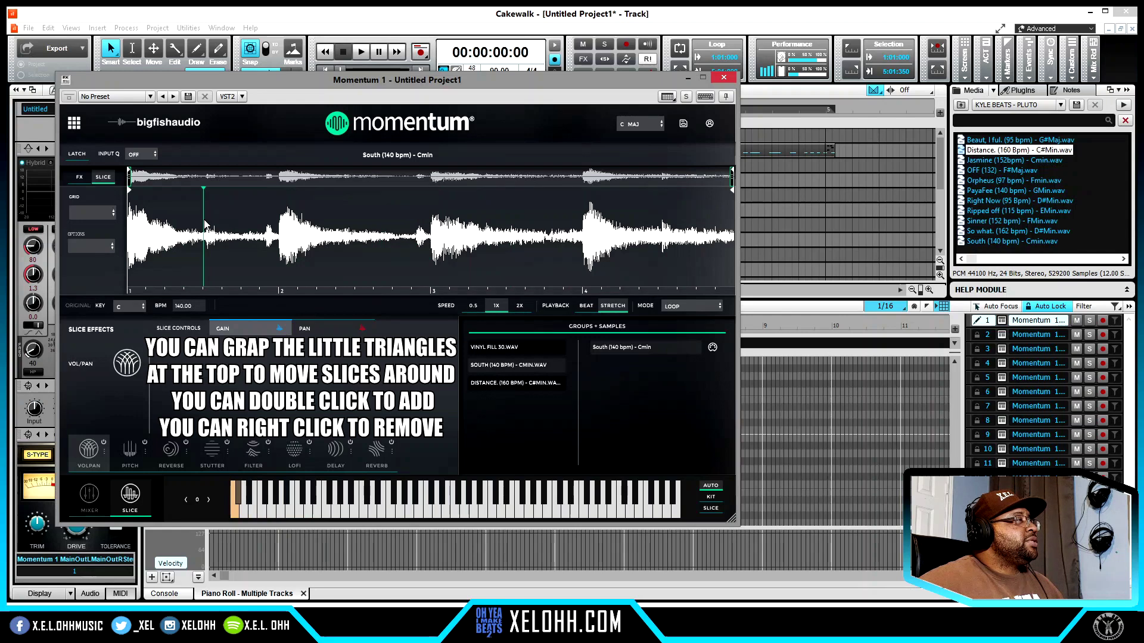
{"action": "double_click", "coordinate": [277, 219]}
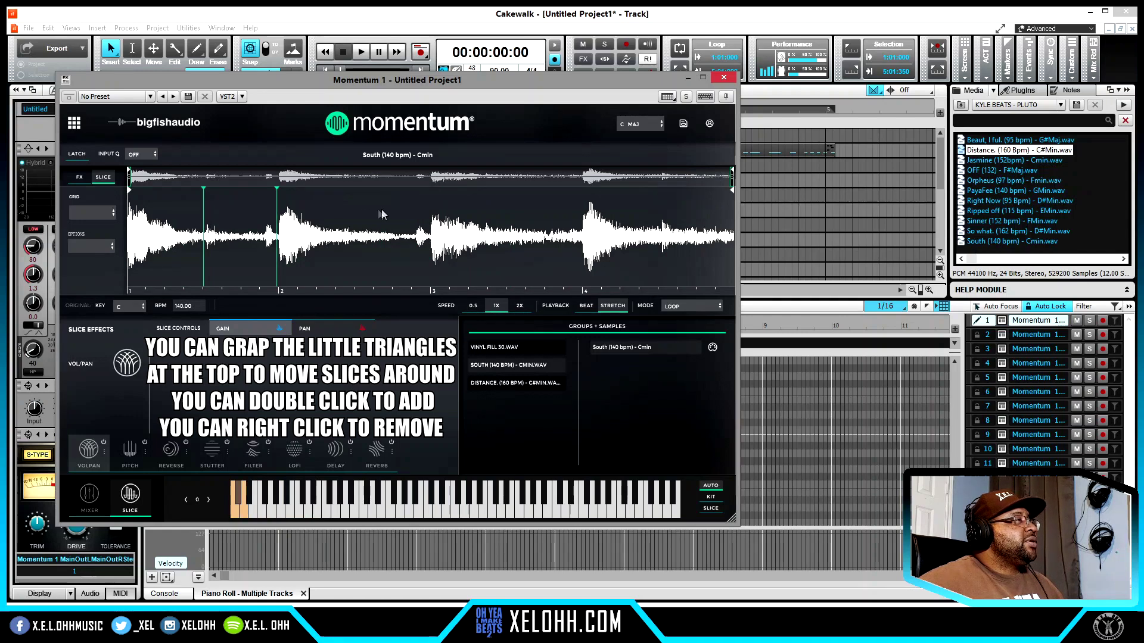
{"action": "double_click", "coordinate": [429, 213]}
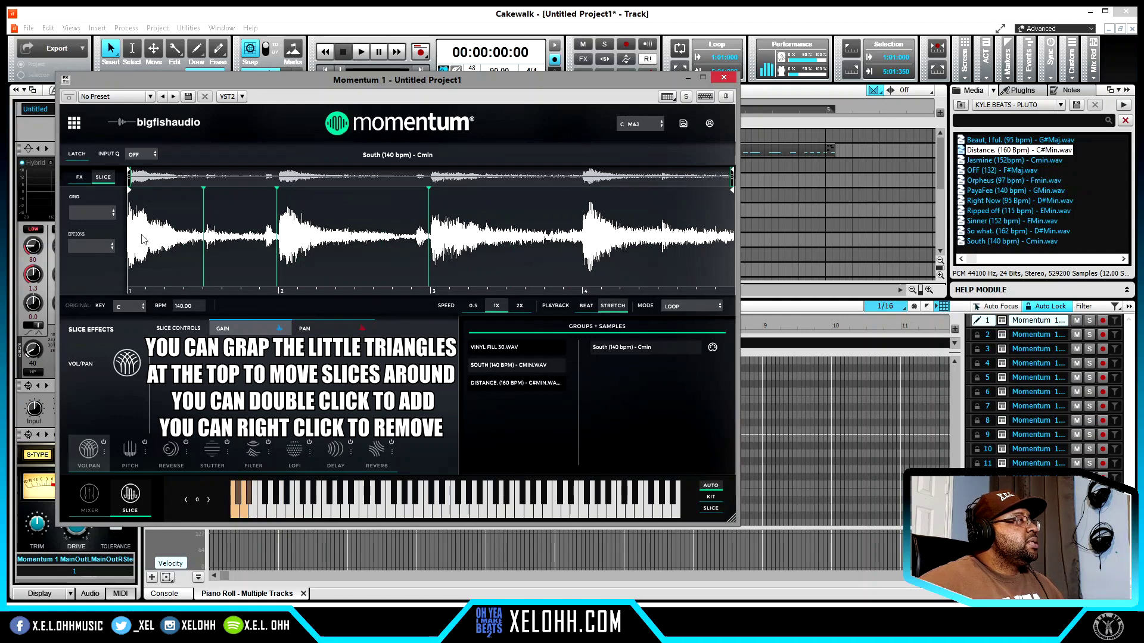
Clear the hand-placed slices and slice the South sample on a 1/2 grid
{"action": "left_click", "coordinate": [83, 248]}
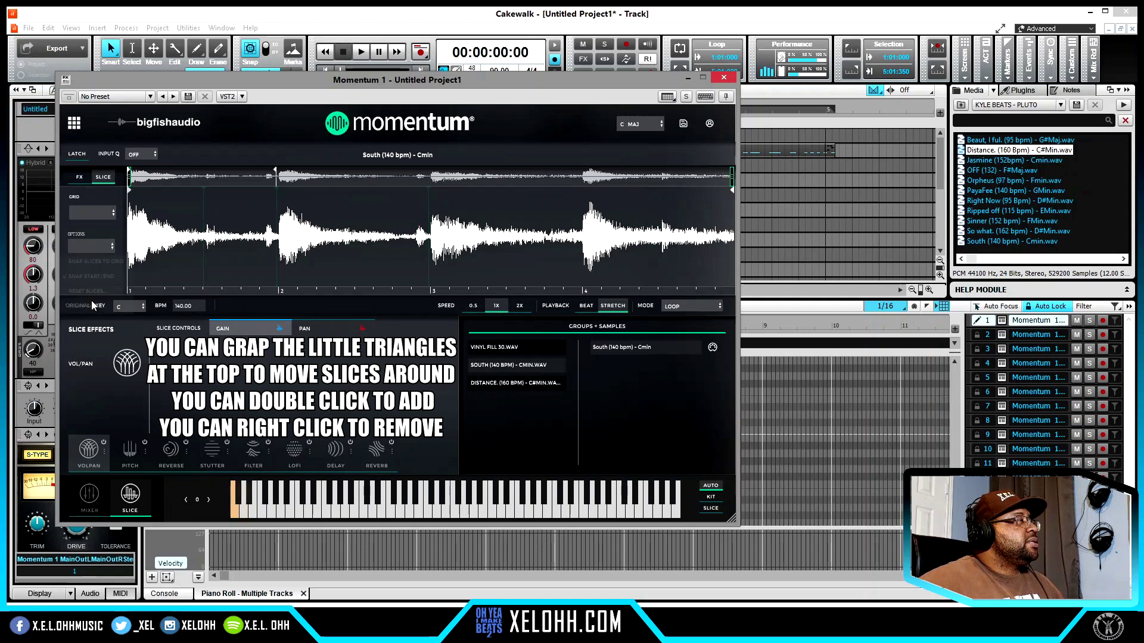
{"action": "left_click", "coordinate": [99, 213]}
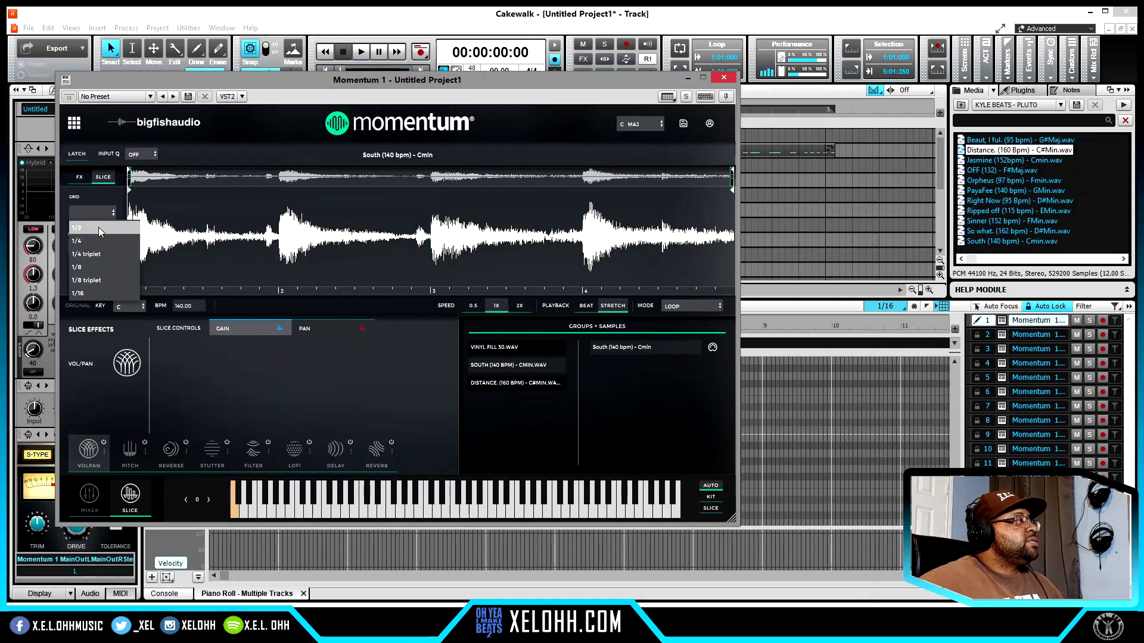
{"action": "left_click", "coordinate": [98, 227]}
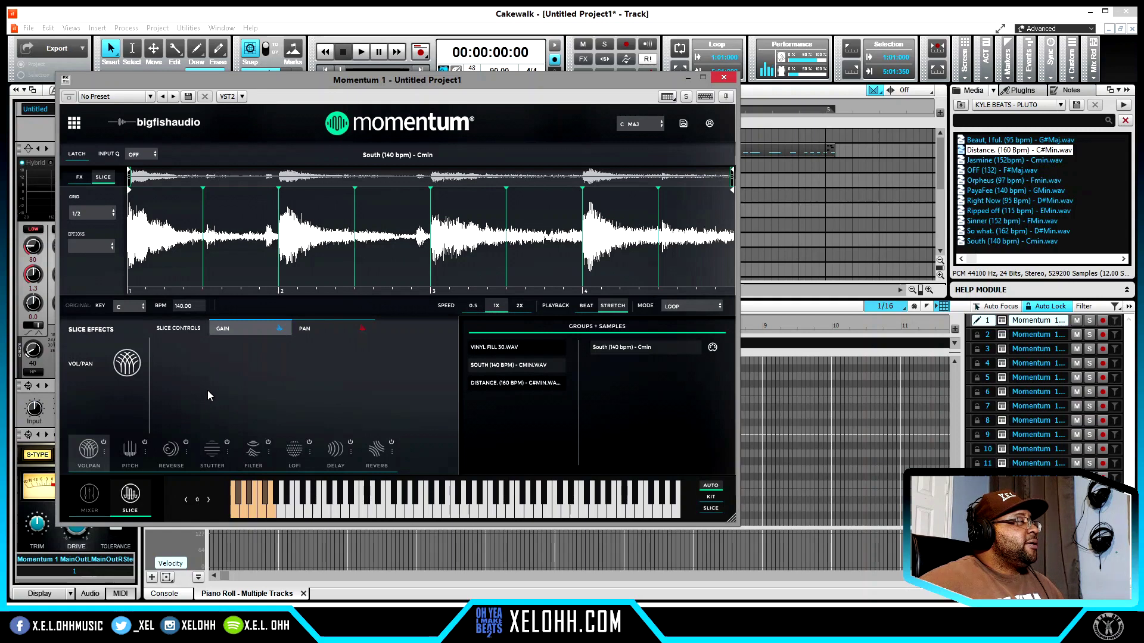
Enable the Vol/Pan slice effect and draw opposite pan values on the South sample's first two slices
{"action": "left_click", "coordinate": [104, 442]}
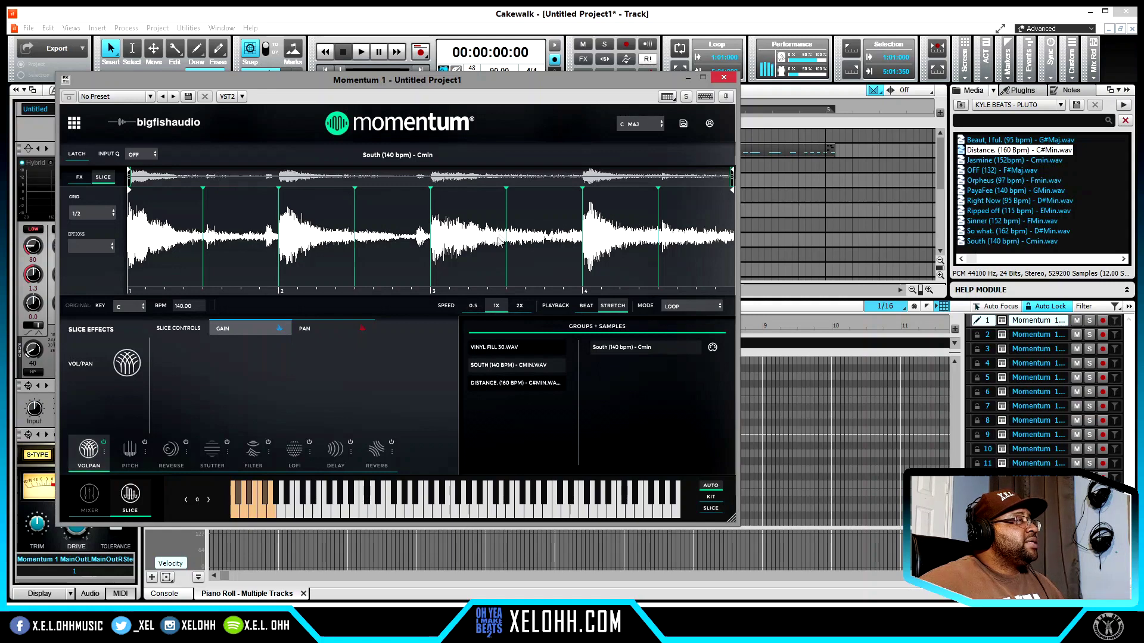
{"action": "left_click", "coordinate": [81, 178]}
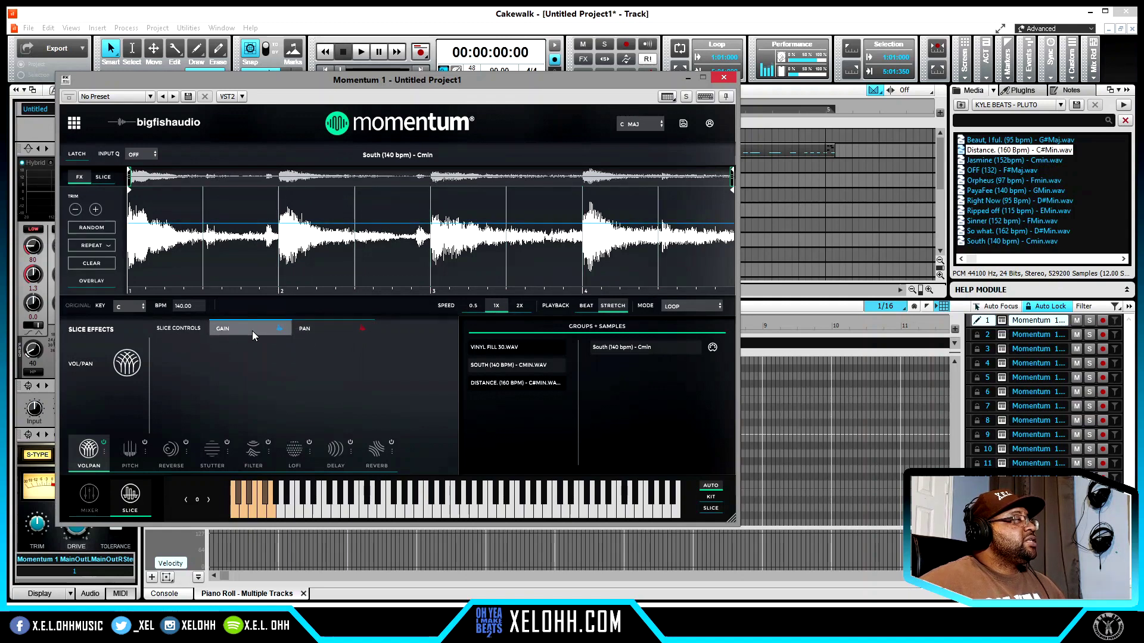
{"action": "left_click", "coordinate": [334, 328]}
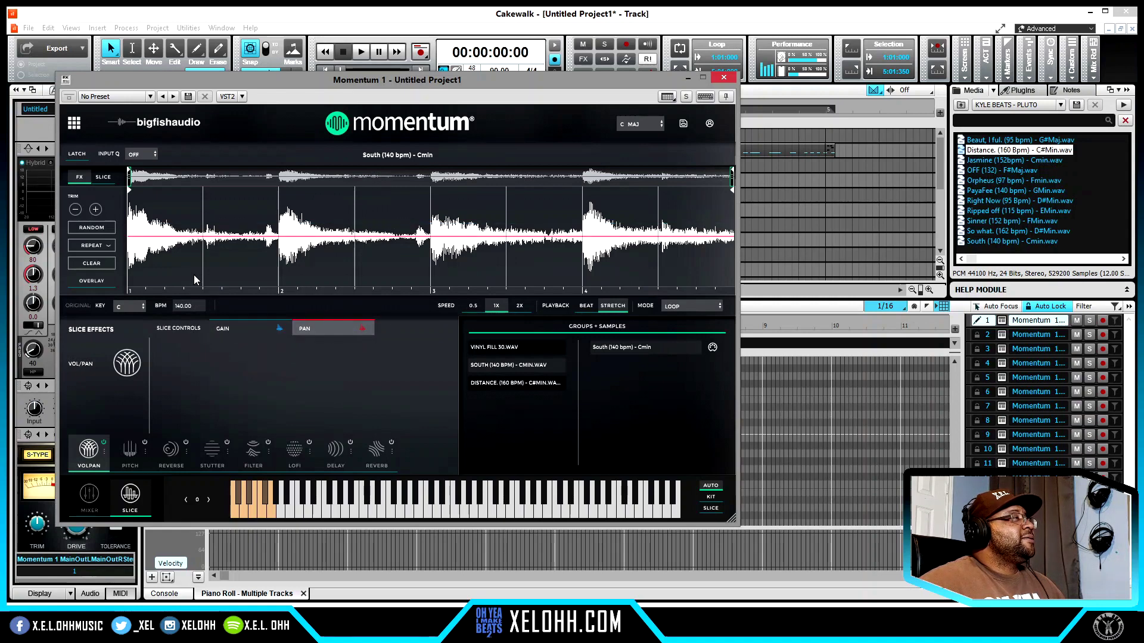
{"action": "left_click_drag", "start_coordinate": [154, 236], "coordinate": [158, 210]}
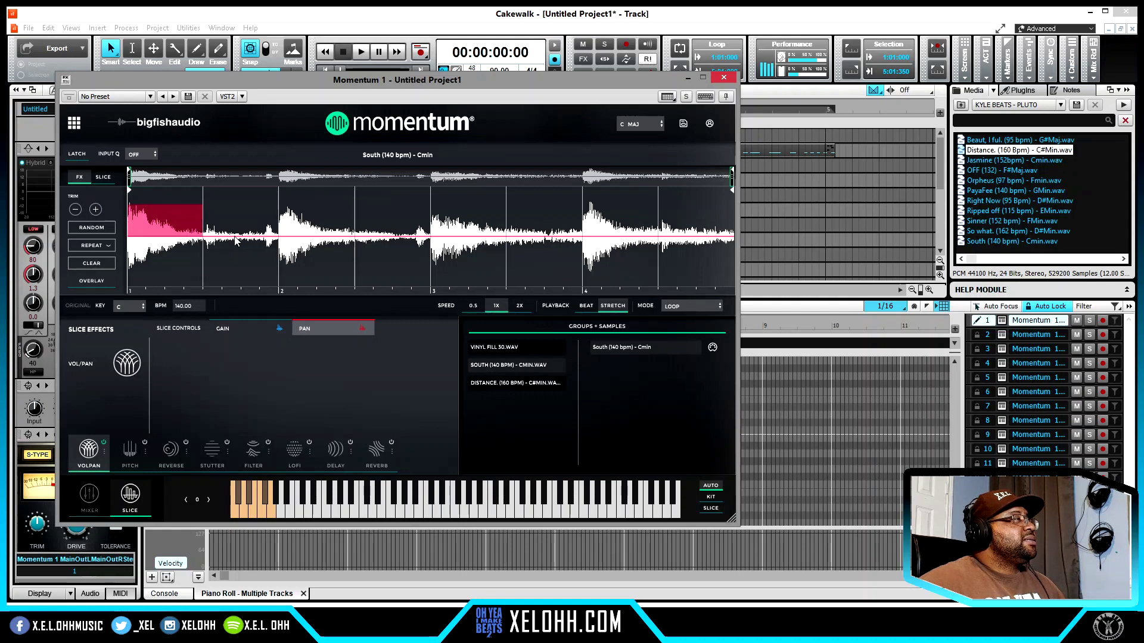
{"action": "left_click_drag", "start_coordinate": [236, 240], "coordinate": [231, 273]}
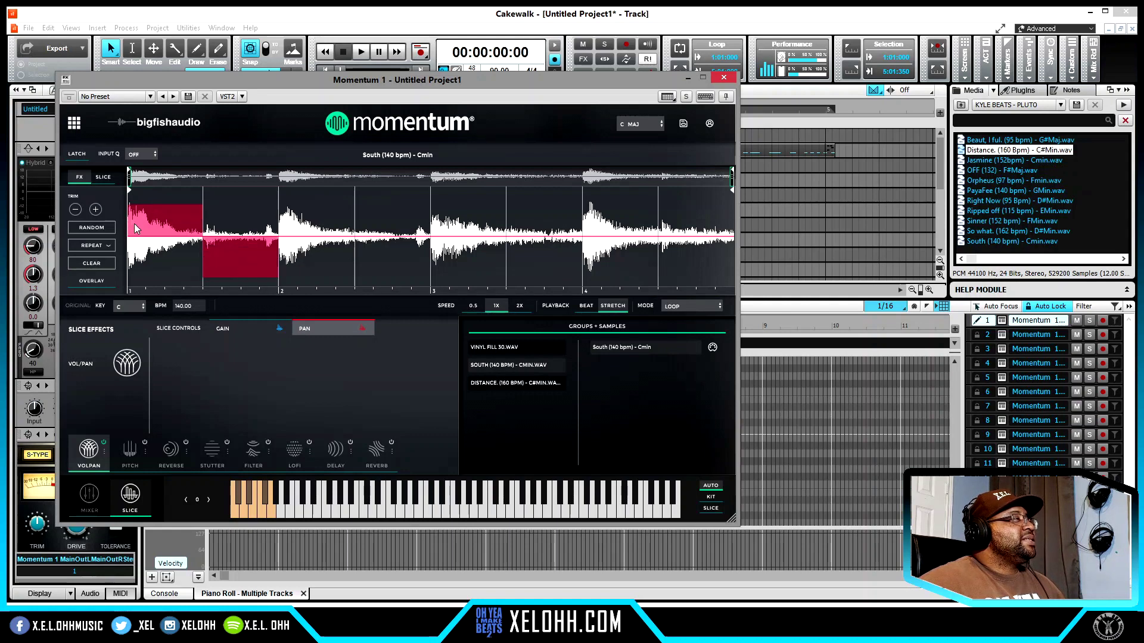
{"action": "left_click", "coordinate": [152, 198]}
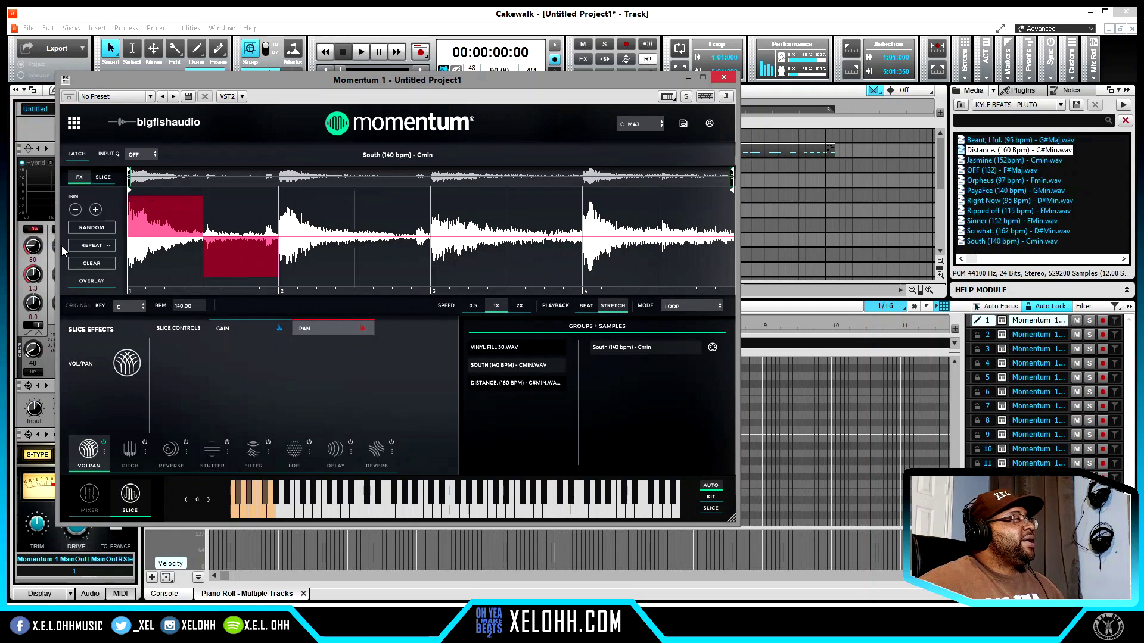
Repeat the two-slice pan pattern across the whole South sample and audition it on Momentum's keyboard
{"action": "left_click", "coordinate": [94, 245]}
{"action": "left_click", "coordinate": [108, 266]}
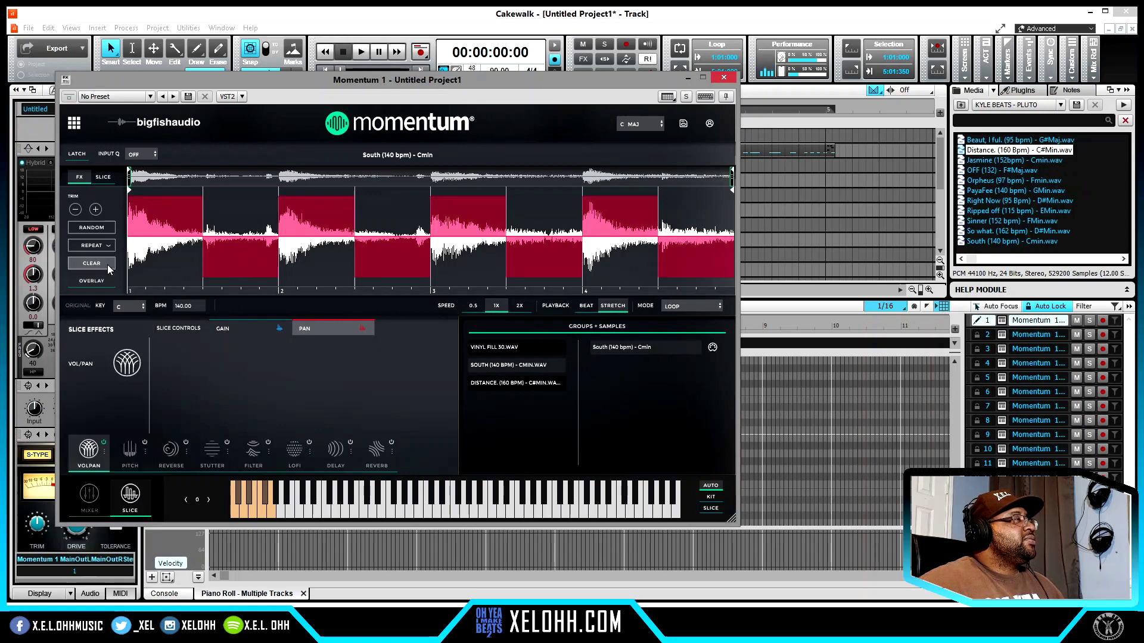
{"action": "left_click", "coordinate": [236, 511]}
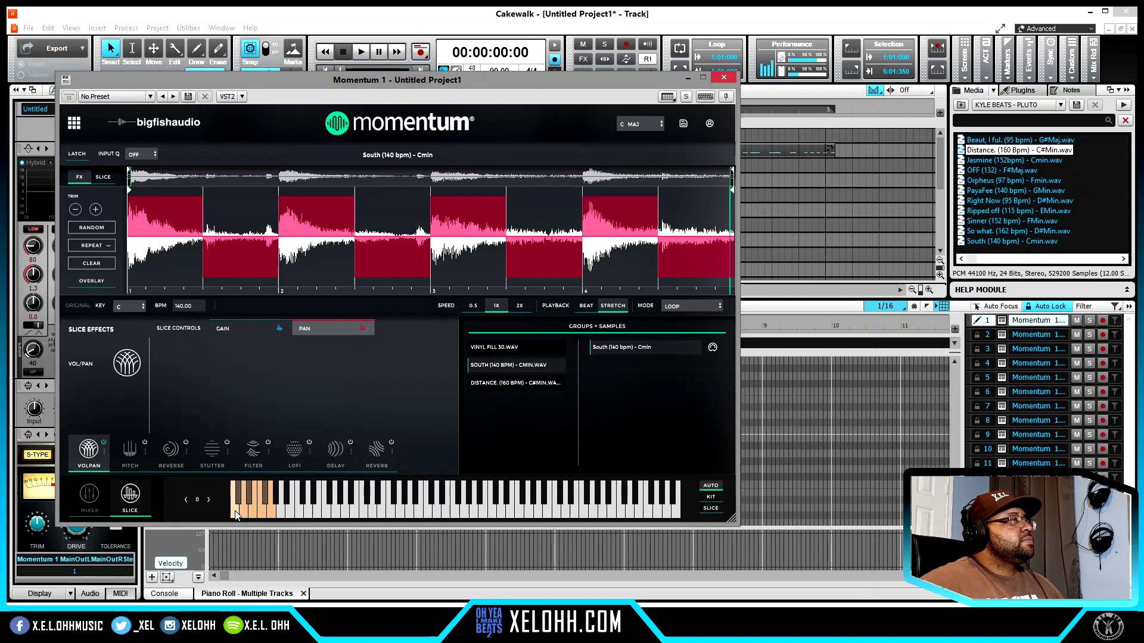
{"action": "left_click_drag", "start_coordinate": [235, 515], "coordinate": [236, 516]}
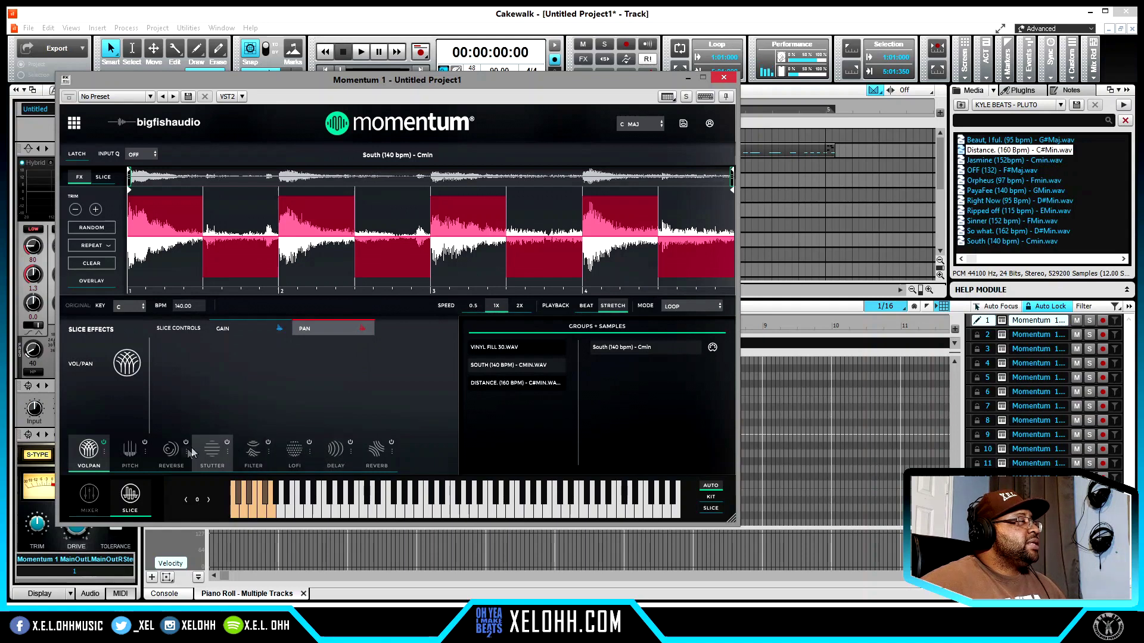
Enable the Reverse slice effect and try switching it on and off for the second slice
{"action": "left_click", "coordinate": [135, 455]}
{"action": "left_click", "coordinate": [170, 450]}
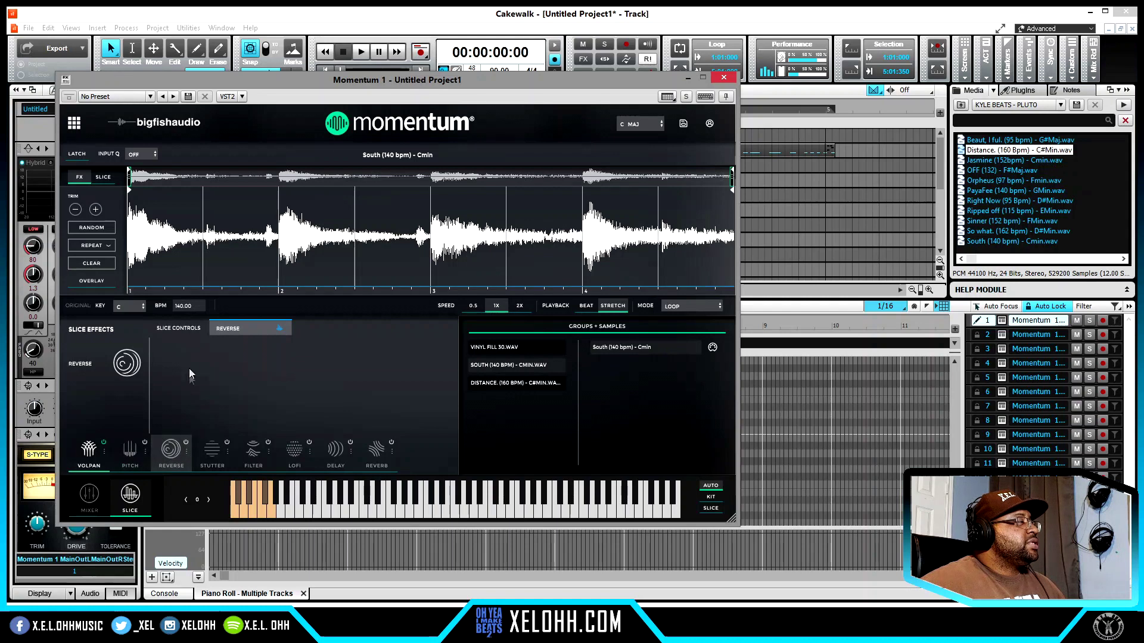
{"action": "left_click", "coordinate": [186, 444]}
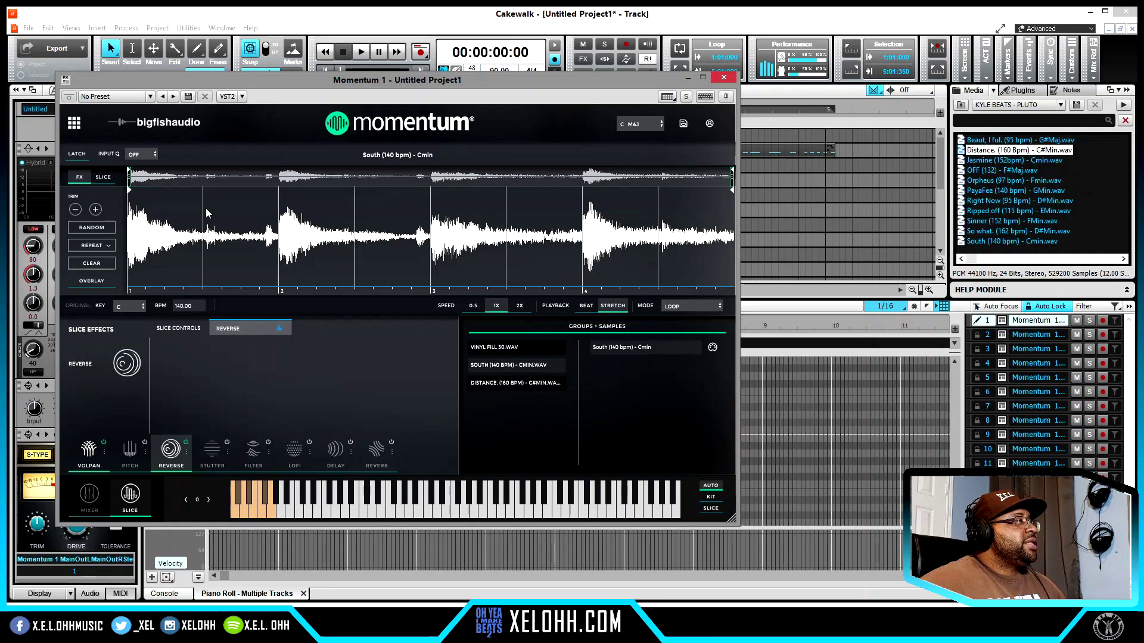
{"action": "left_click", "coordinate": [240, 220]}
{"action": "left_click_drag", "start_coordinate": [241, 227], "coordinate": [243, 259]}
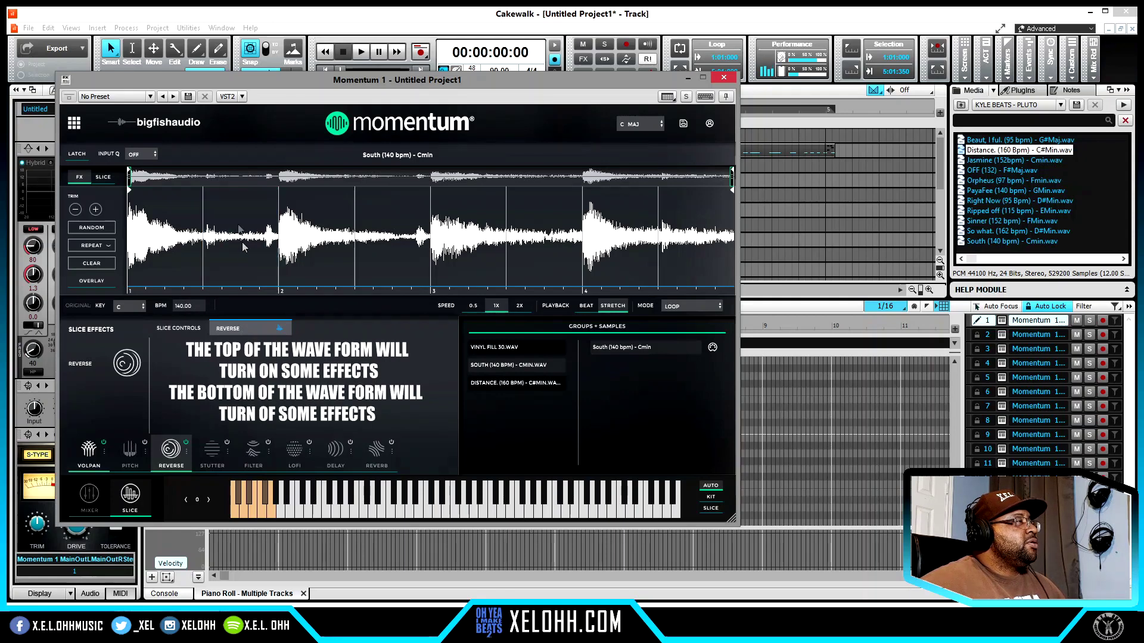
{"action": "left_click", "coordinate": [238, 211]}
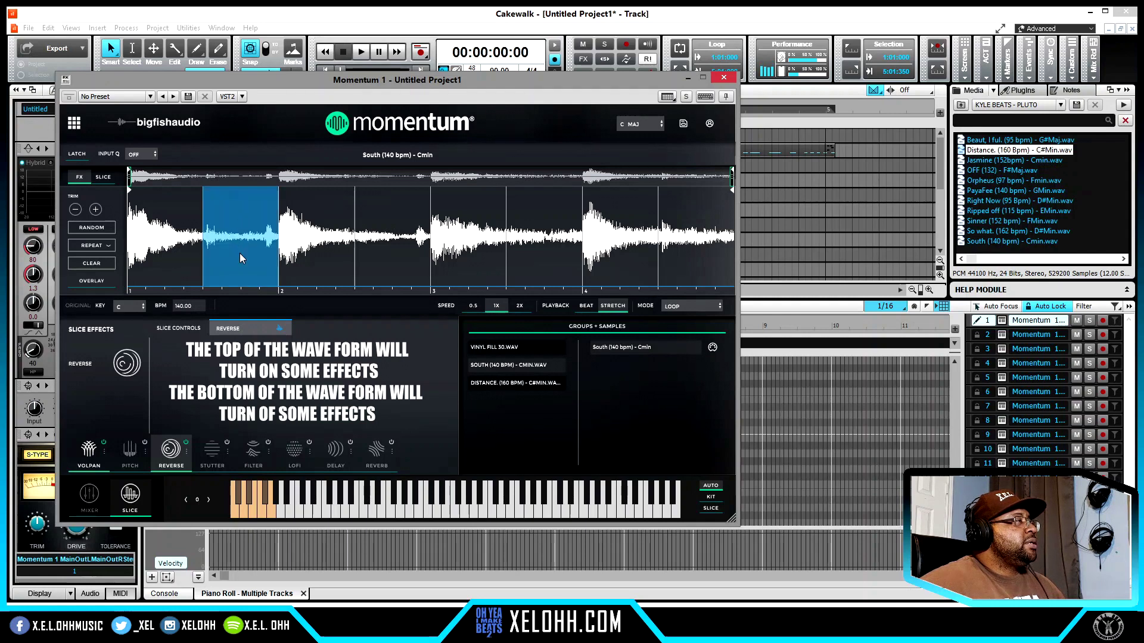
{"action": "left_click", "coordinate": [237, 218]}
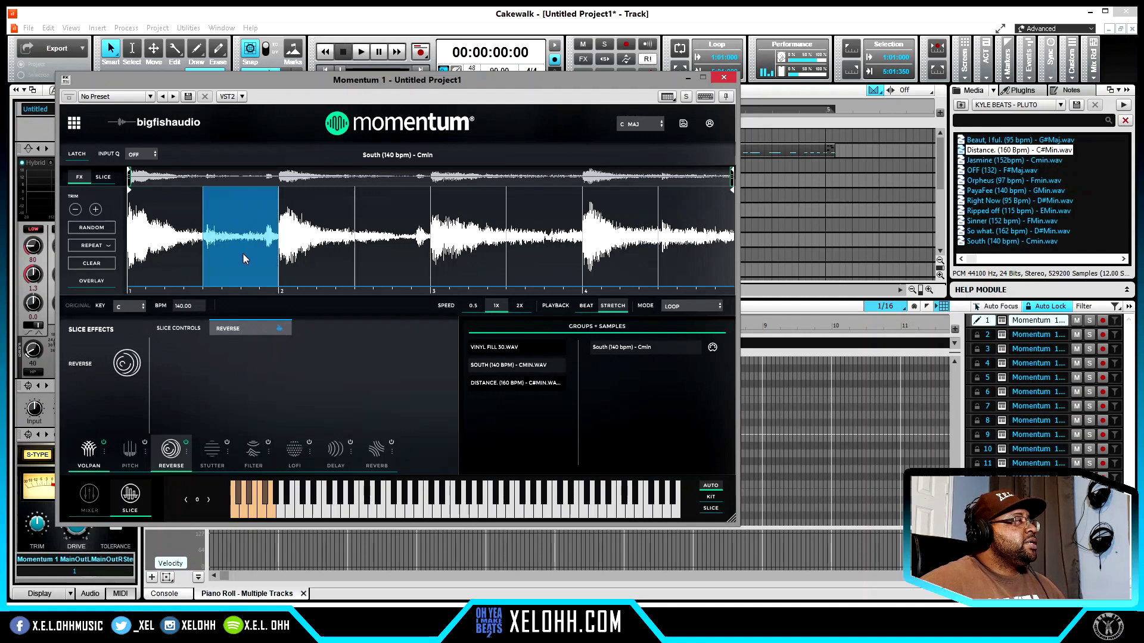
Reverse the second, fourth, sixth and eighth slices of the South sample and audition it on the keyboard
{"action": "left_click", "coordinate": [235, 211]}
{"action": "left_click", "coordinate": [393, 215]}
{"action": "left_click", "coordinate": [543, 213]}
{"action": "left_click", "coordinate": [693, 213]}
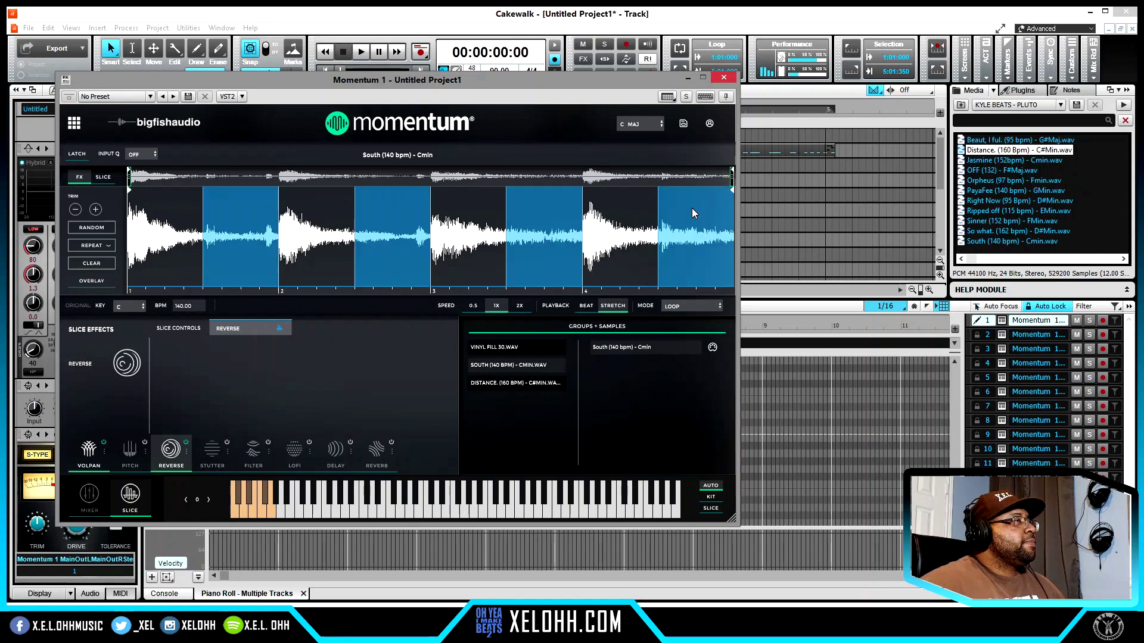
{"action": "left_click", "coordinate": [234, 514]}
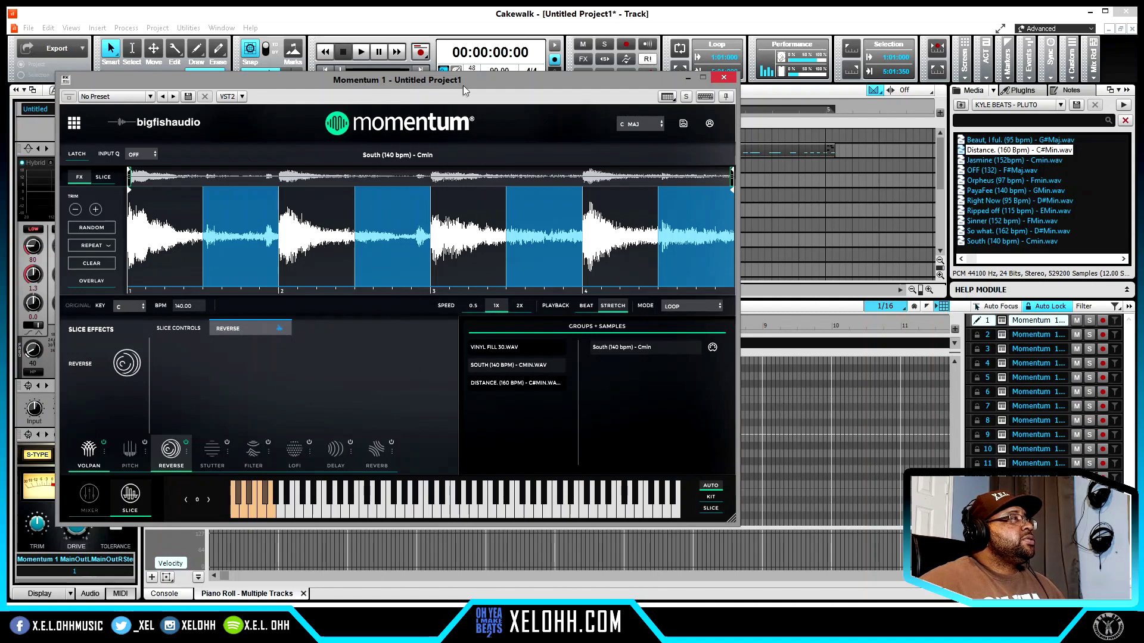
Place the South sample's MIDI clip at the start of track 3 and mute track 2
{"action": "left_click_drag", "start_coordinate": [464, 84], "coordinate": [511, 205]}
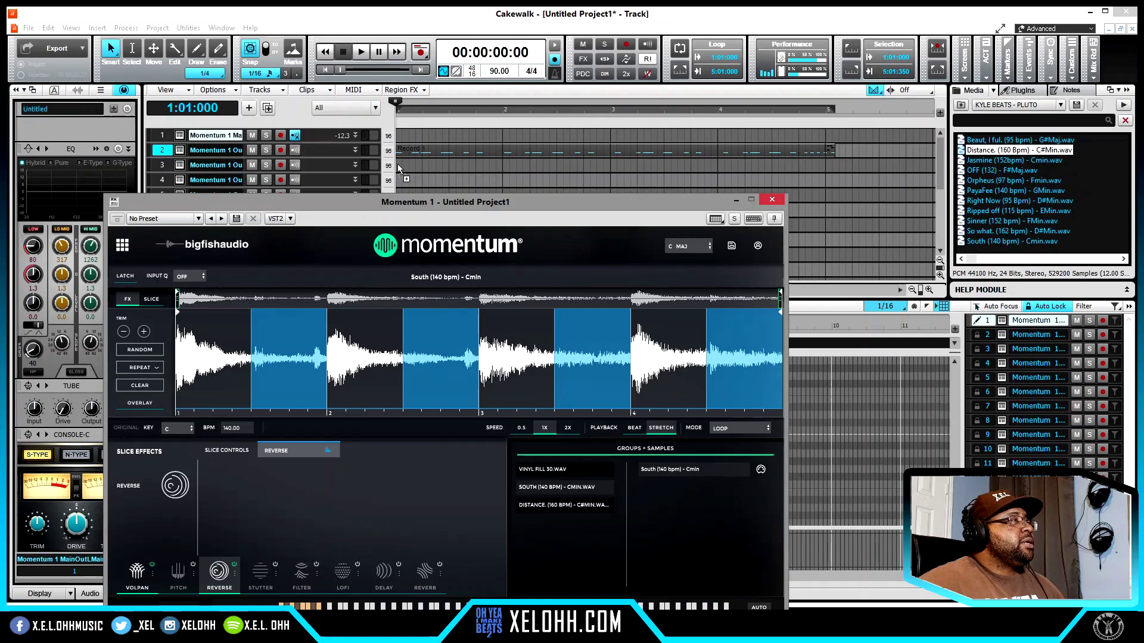
{"action": "left_click_drag", "start_coordinate": [397, 163], "coordinate": [397, 165]}
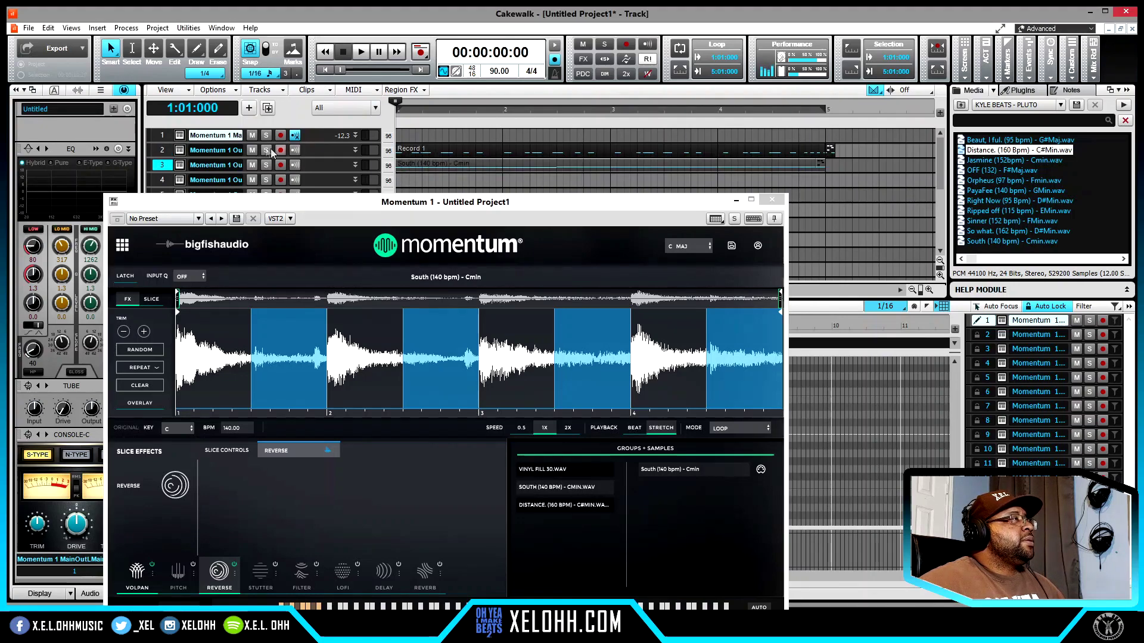
{"action": "left_click", "coordinate": [252, 149]}
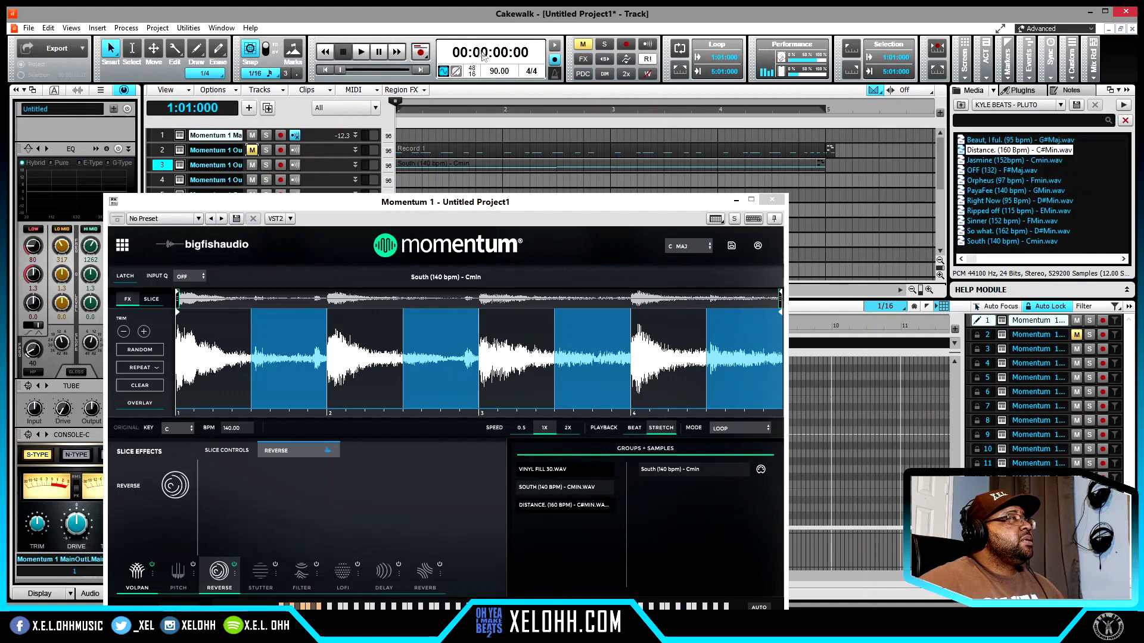
Play back the South clip from the start of the project, and turn on loop playback
{"action": "left_click", "coordinate": [361, 52]}
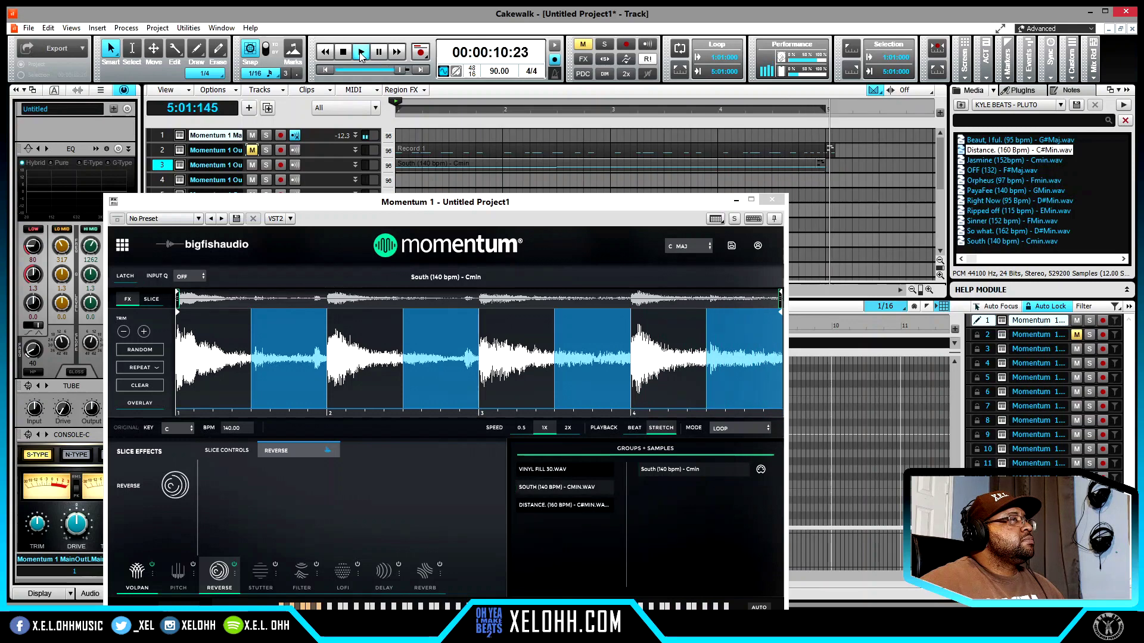
{"action": "key", "text": "space"}
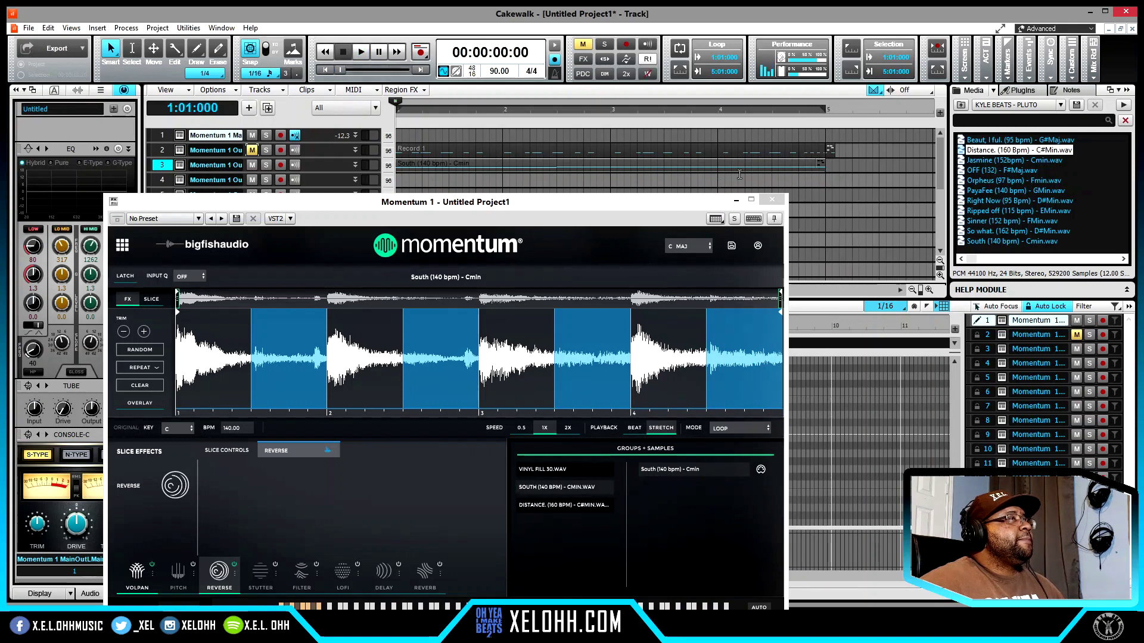
{"action": "left_click", "coordinate": [679, 49]}
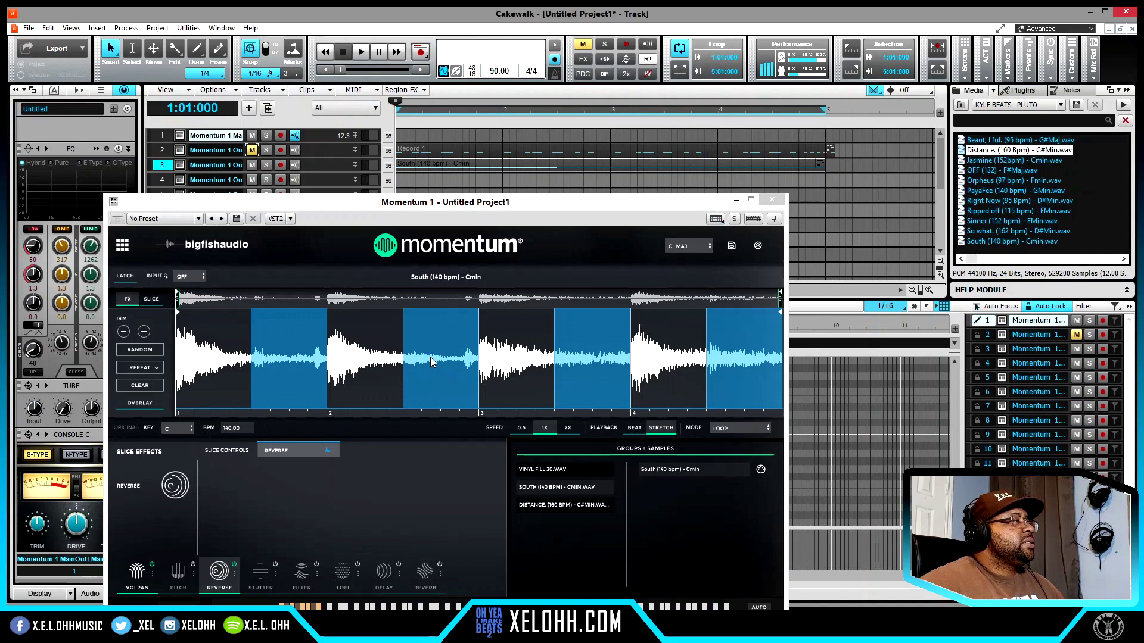
Close the Momentum window and open the South clip on track 3 in the Piano Roll
{"action": "left_click_drag", "start_coordinate": [505, 213], "coordinate": [502, 136]}
{"action": "left_click", "coordinate": [768, 124]}
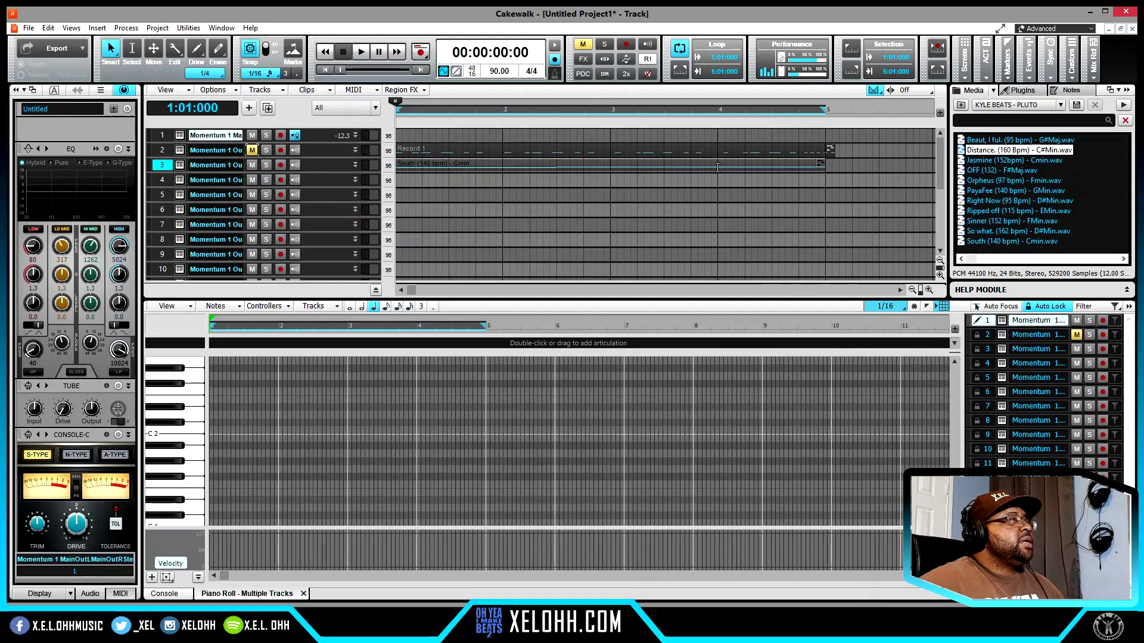
{"action": "double_click", "coordinate": [410, 163]}
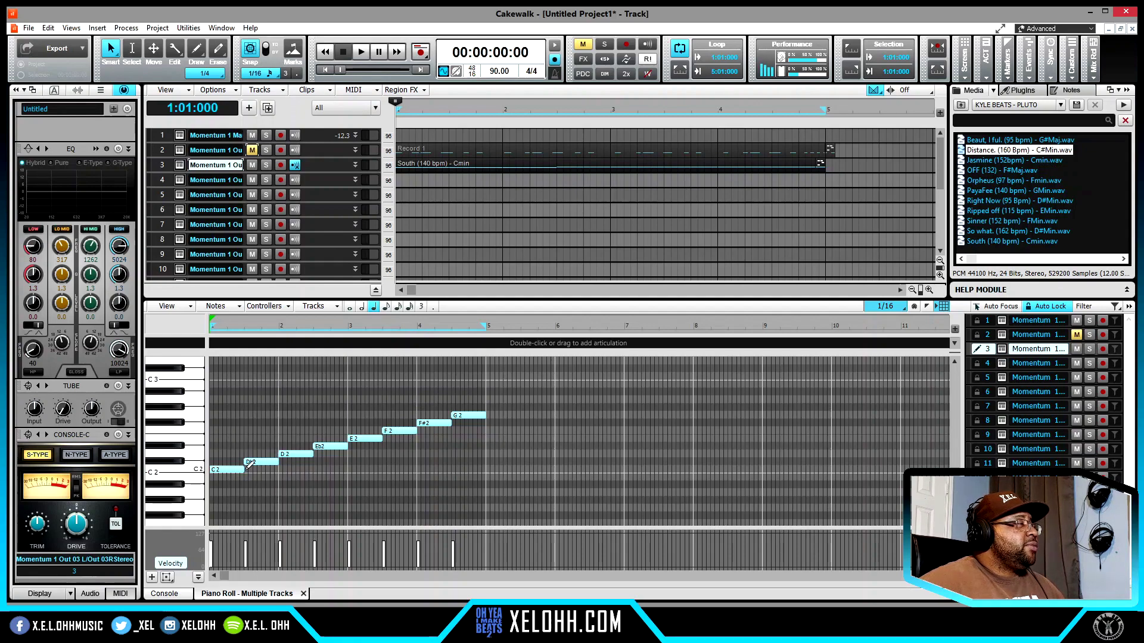
Halve the C2 and D2 notes of the South clip and add a repeat after each, shortening the F2 note as well
{"action": "mouse_move", "coordinate": [242, 470]}
{"action": "left_mouse_down"}
{"action": "mouse_move", "coordinate": [319, 470]}
{"action": "mouse_move", "coordinate": [227, 470]}
{"action": "left_mouse_up"}
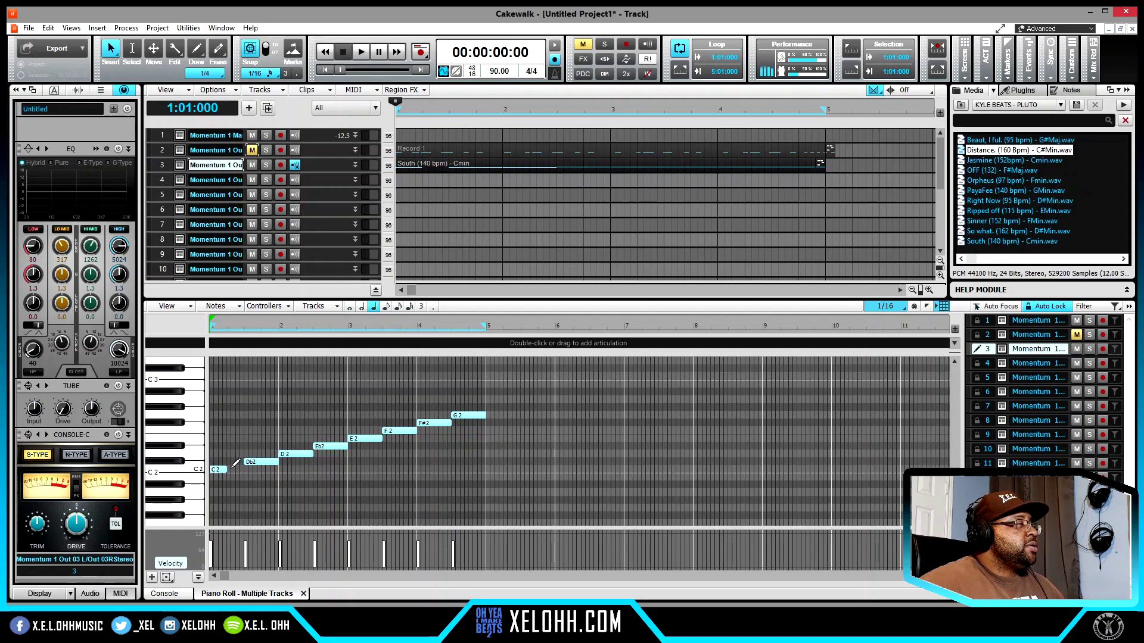
{"action": "left_click", "coordinate": [232, 470]}
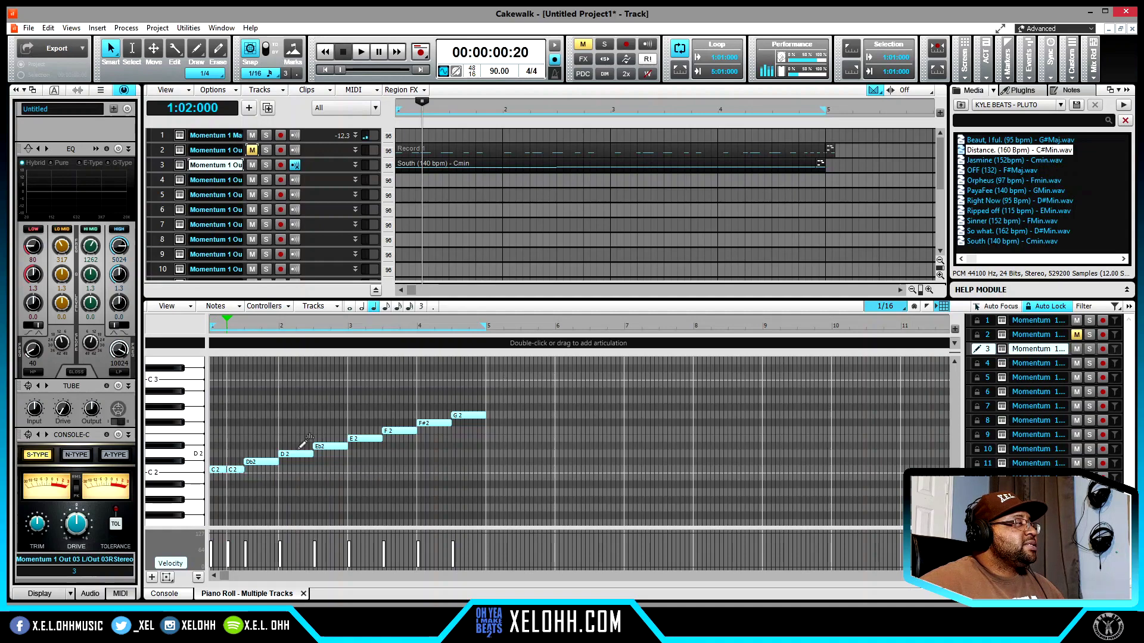
{"action": "mouse_move", "coordinate": [314, 454]}
{"action": "left_mouse_down"}
{"action": "mouse_move", "coordinate": [296, 454]}
{"action": "mouse_move", "coordinate": [390, 430]}
{"action": "left_mouse_up"}
{"action": "left_click", "coordinate": [301, 454]}
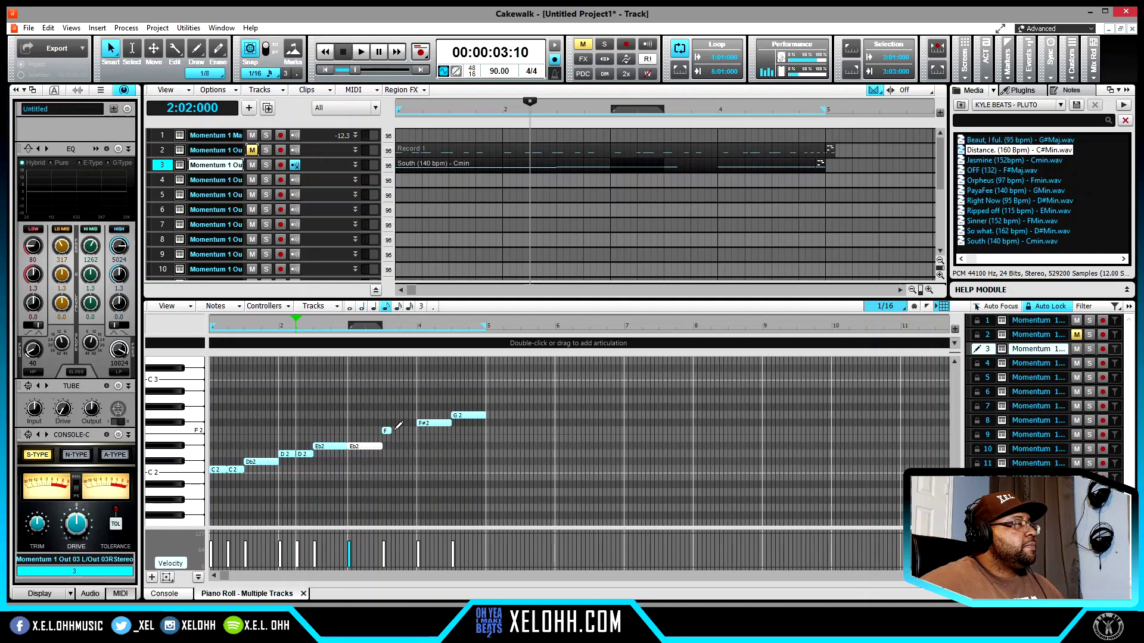
Fill the rest of the F2 note's original span with three more short F2 notes and play the clip from the start
{"action": "left_click", "coordinate": [395, 431]}
{"action": "left_click", "coordinate": [404, 430]}
{"action": "double_click", "coordinate": [414, 425]}
{"action": "key", "text": "Escape"}
{"action": "left_click", "coordinate": [412, 431]}
{"action": "key", "text": "w"}
{"action": "key", "text": "space"}
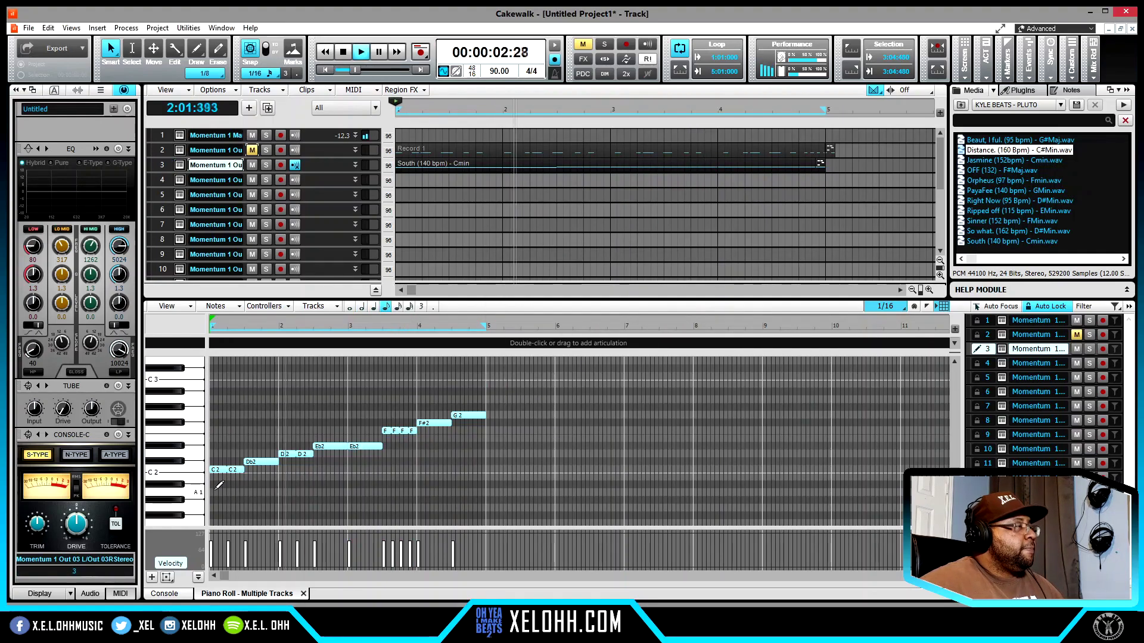
Stop playback, move the second Eb2 note back up to E2 at bar 3, and play through the edited clip
{"action": "key", "text": "space"}
{"action": "left_click_drag", "start_coordinate": [353, 448], "coordinate": [352, 439]}
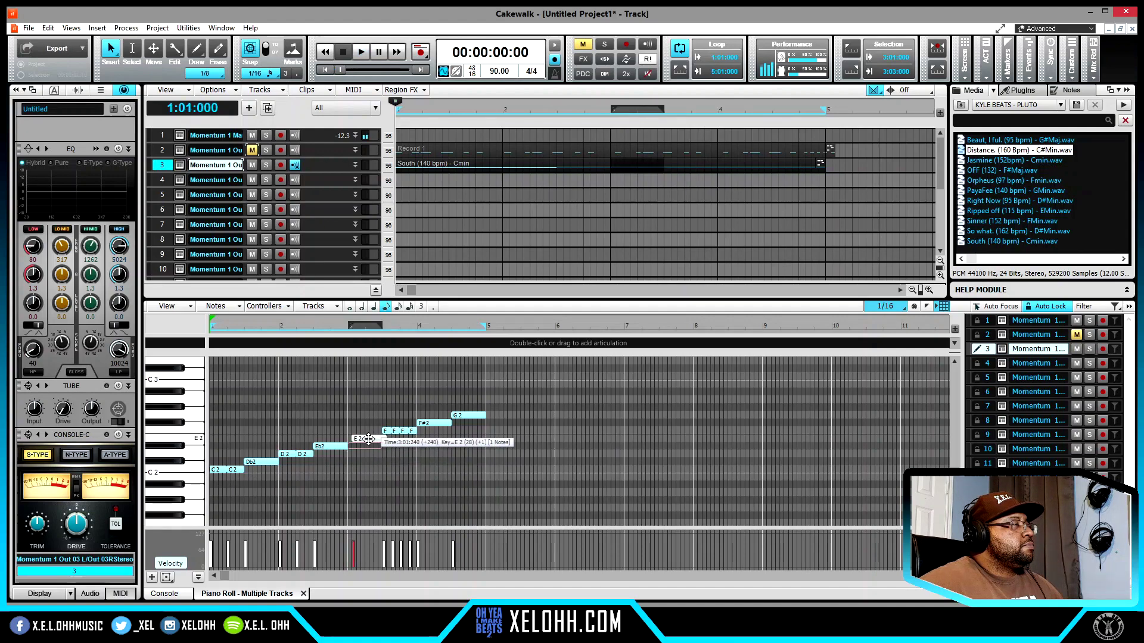
{"action": "key", "text": "space"}
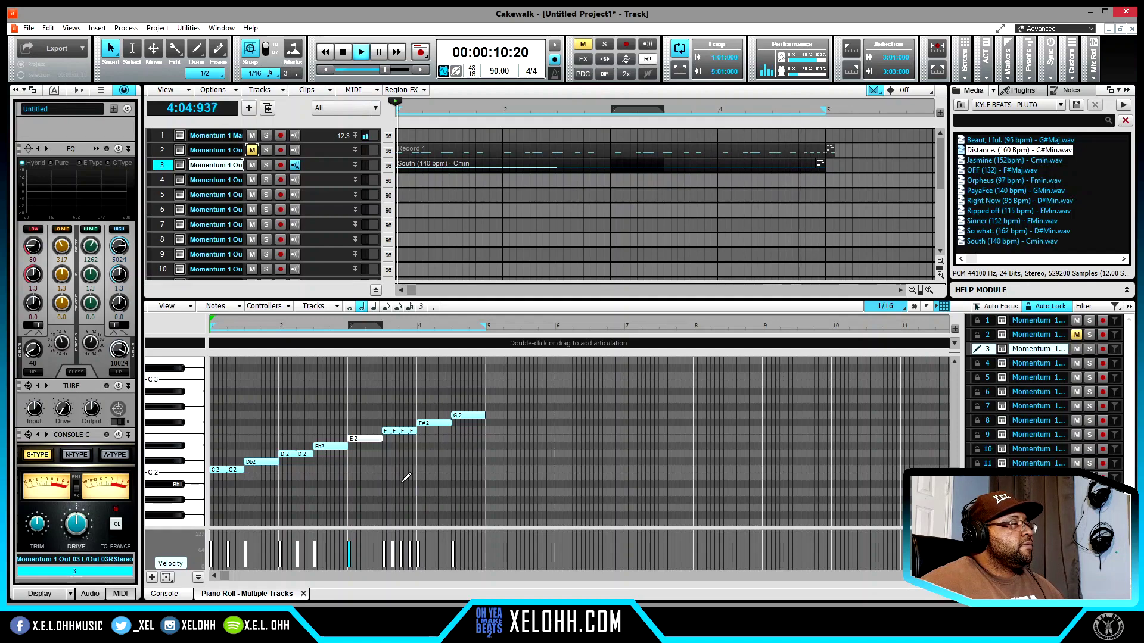
{"action": "key", "text": "space"}
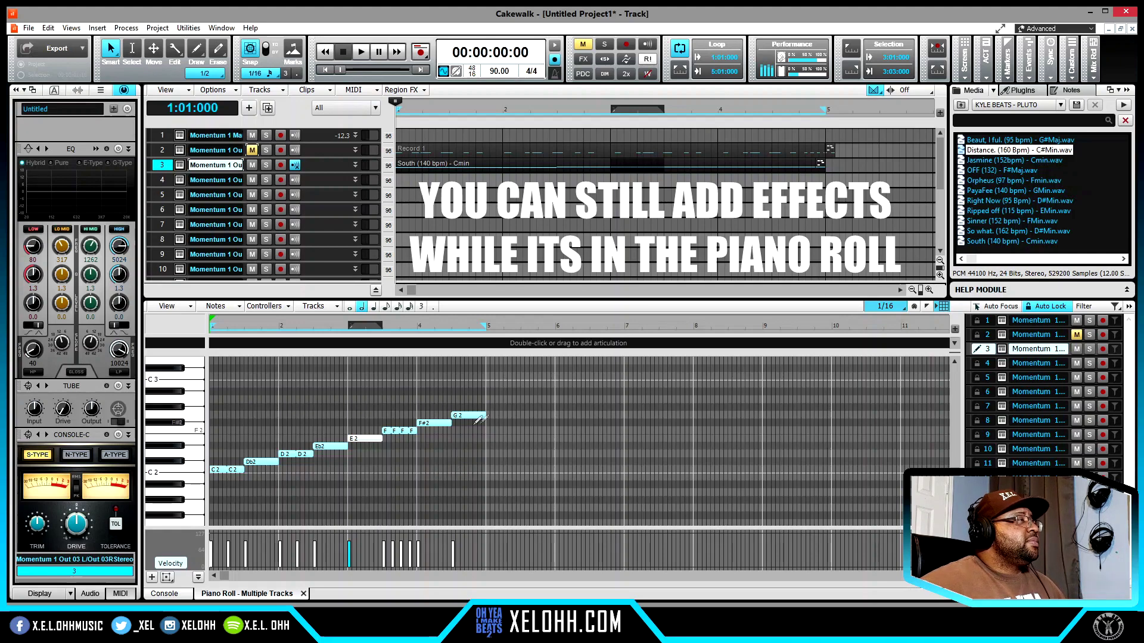
View the South sample's slice effects in the Momentum window and close it
{"action": "left_click", "coordinate": [179, 165]}
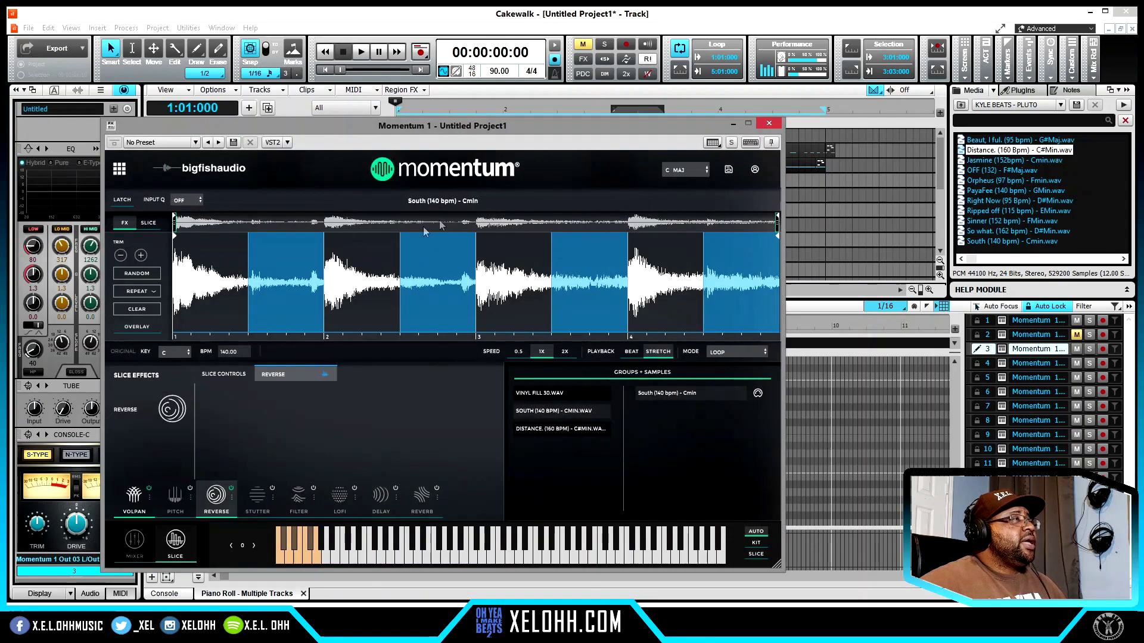
{"action": "left_click", "coordinate": [769, 123]}
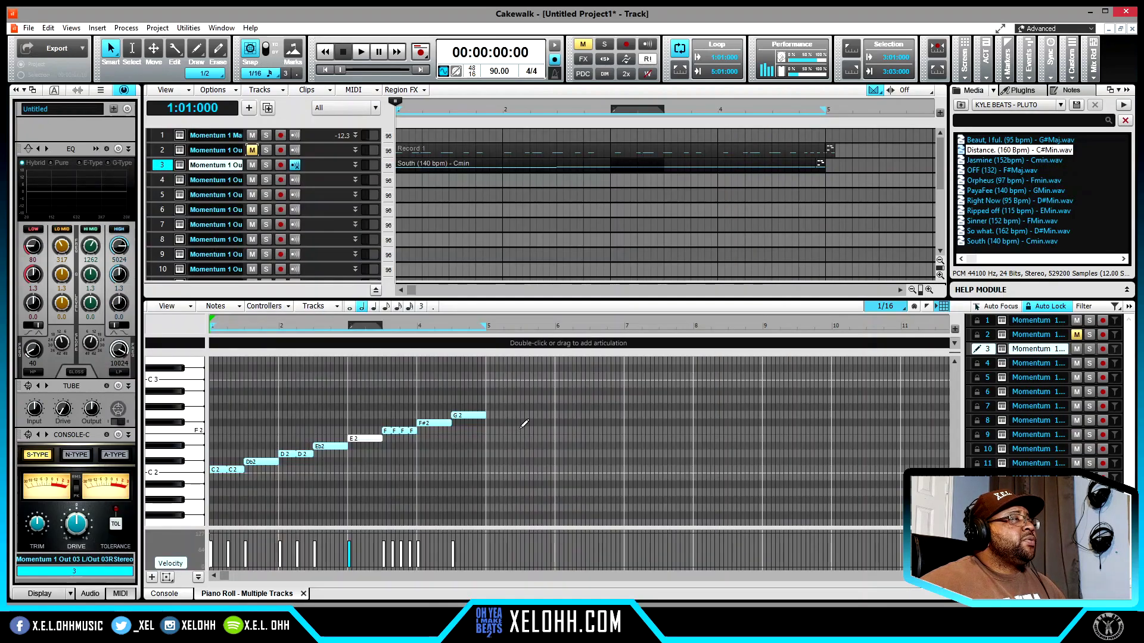
Set the project tempo to 150 BPM and play back the South clip from the start
{"action": "double_click", "coordinate": [493, 71]}
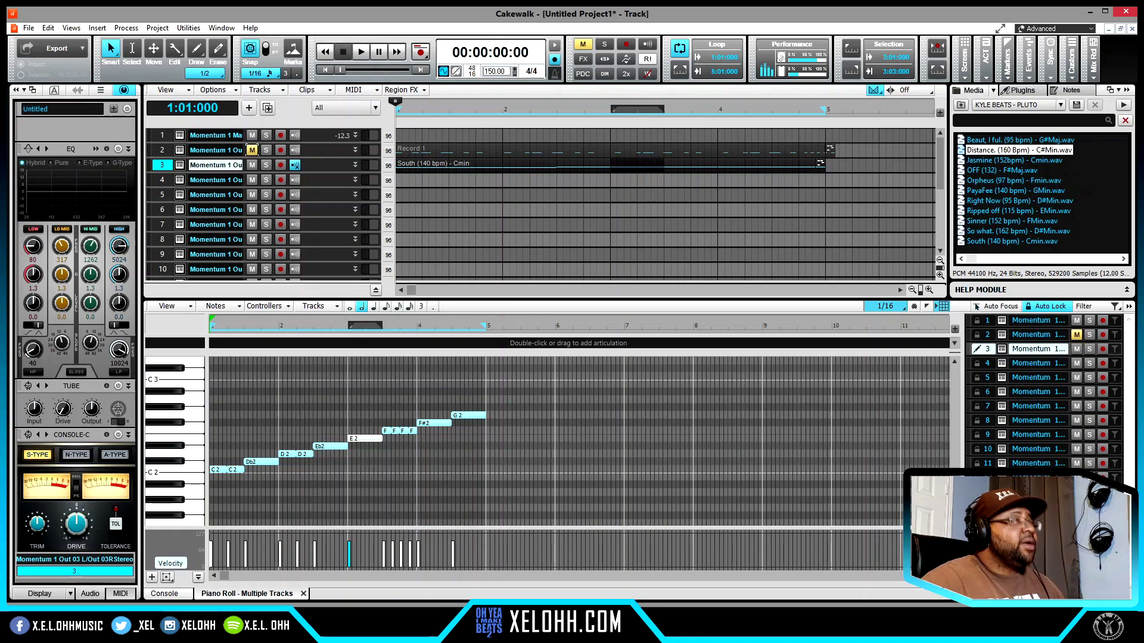
{"action": "key", "text": "Return"}
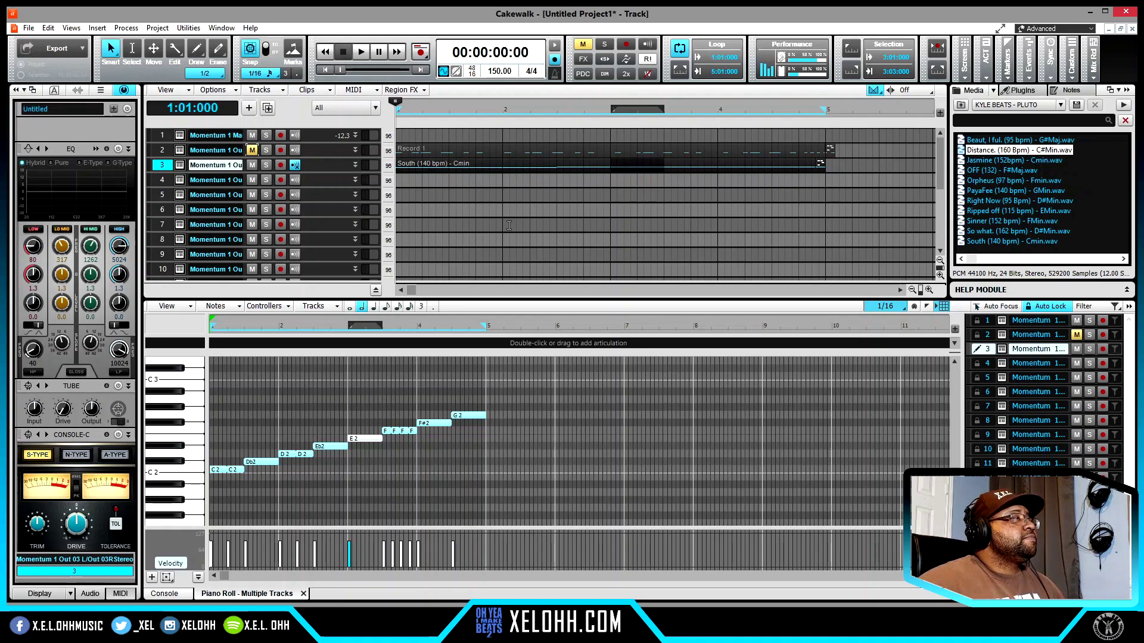
{"action": "key", "text": "space"}
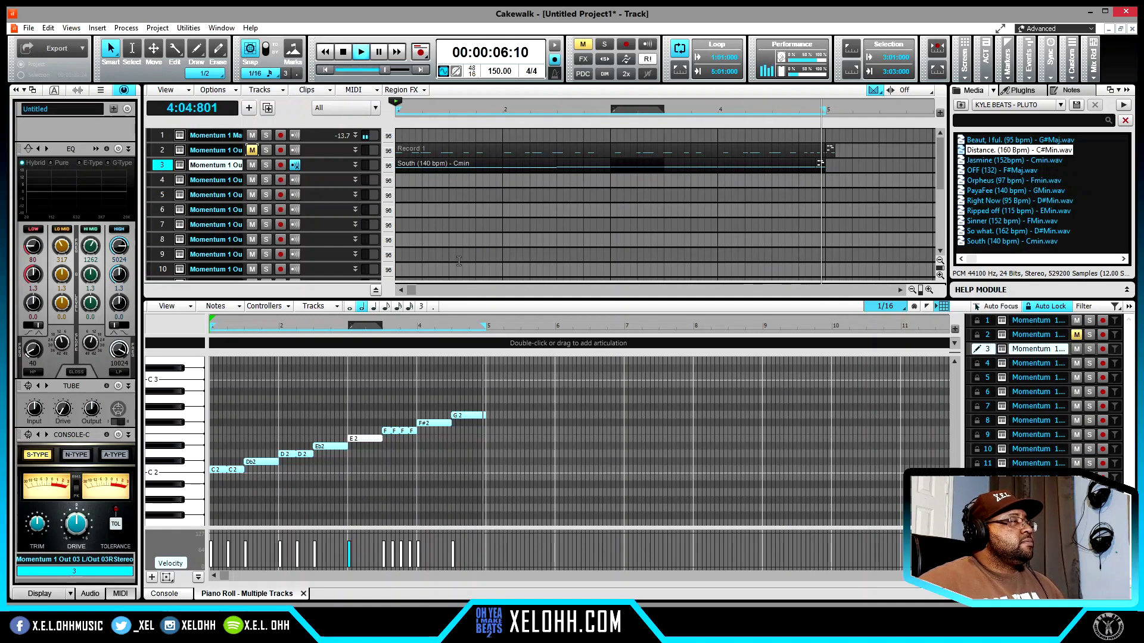
{"action": "key", "text": "space"}
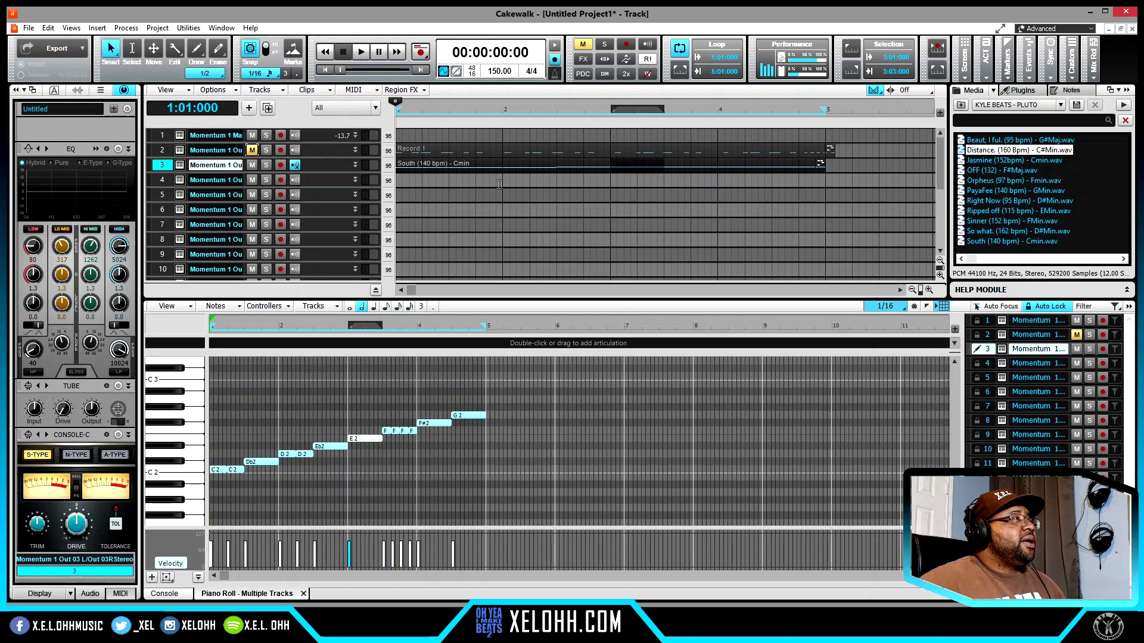
Increase track 3's height in the track view and select track 4
{"action": "left_click_drag", "start_coordinate": [319, 173], "coordinate": [329, 205]}
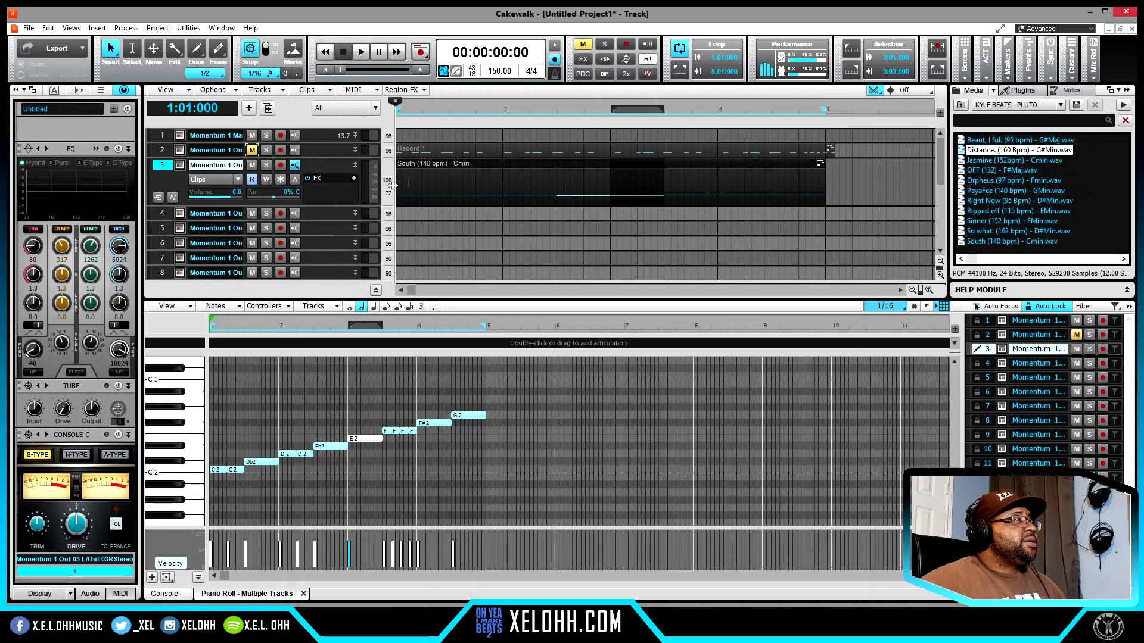
{"action": "key", "text": "Down"}
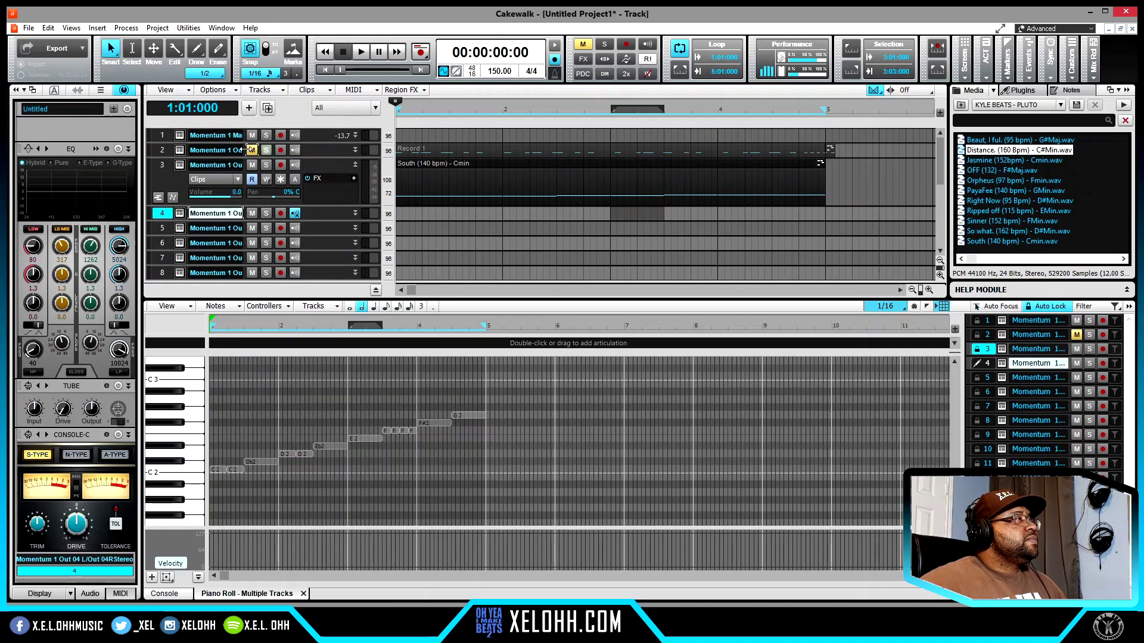
Open Momentum's mixer, turn on Latch, and select and audition the Distance sample
{"action": "left_click", "coordinate": [179, 136]}
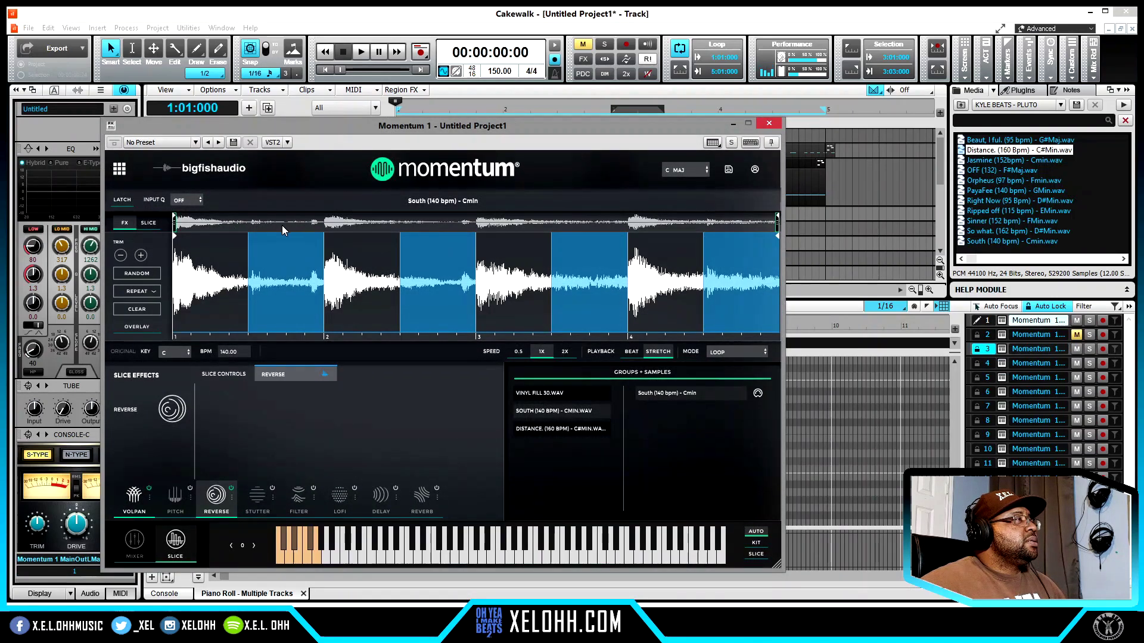
{"action": "left_click", "coordinate": [134, 542]}
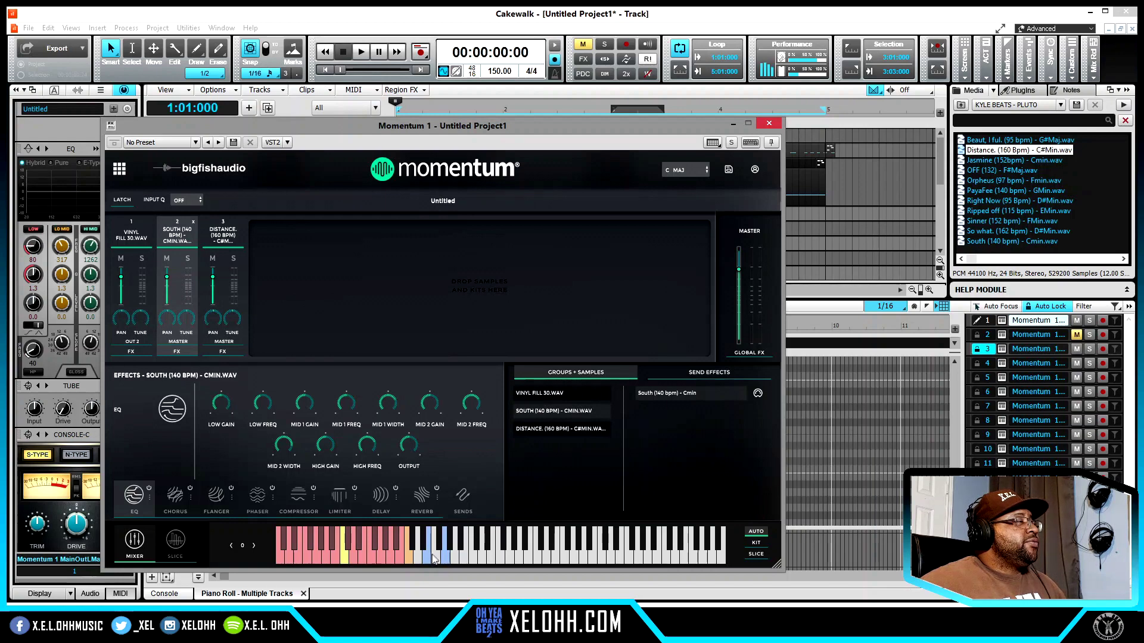
{"action": "left_click", "coordinate": [121, 200]}
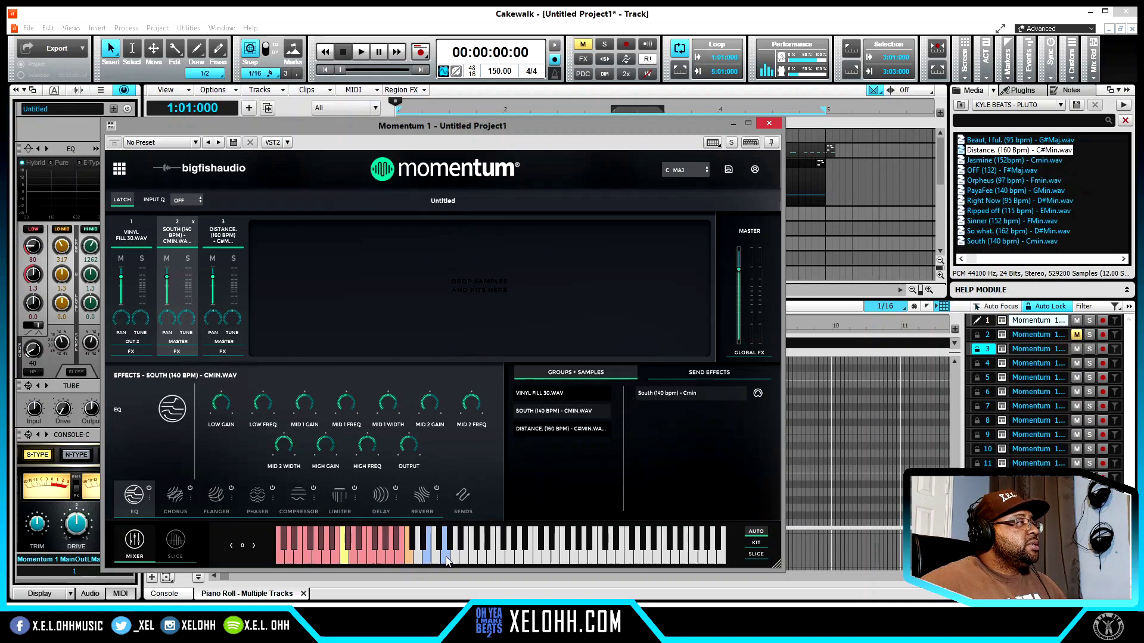
{"action": "left_click", "coordinate": [224, 237]}
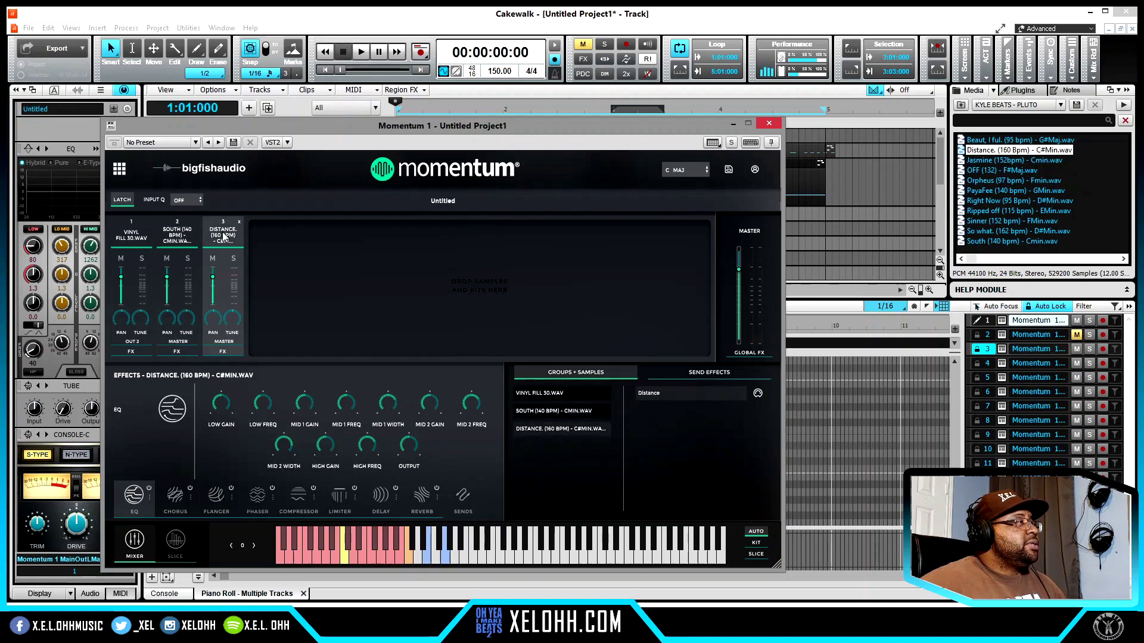
{"action": "left_click", "coordinate": [443, 551]}
{"action": "mouse_move", "coordinate": [237, 318]}
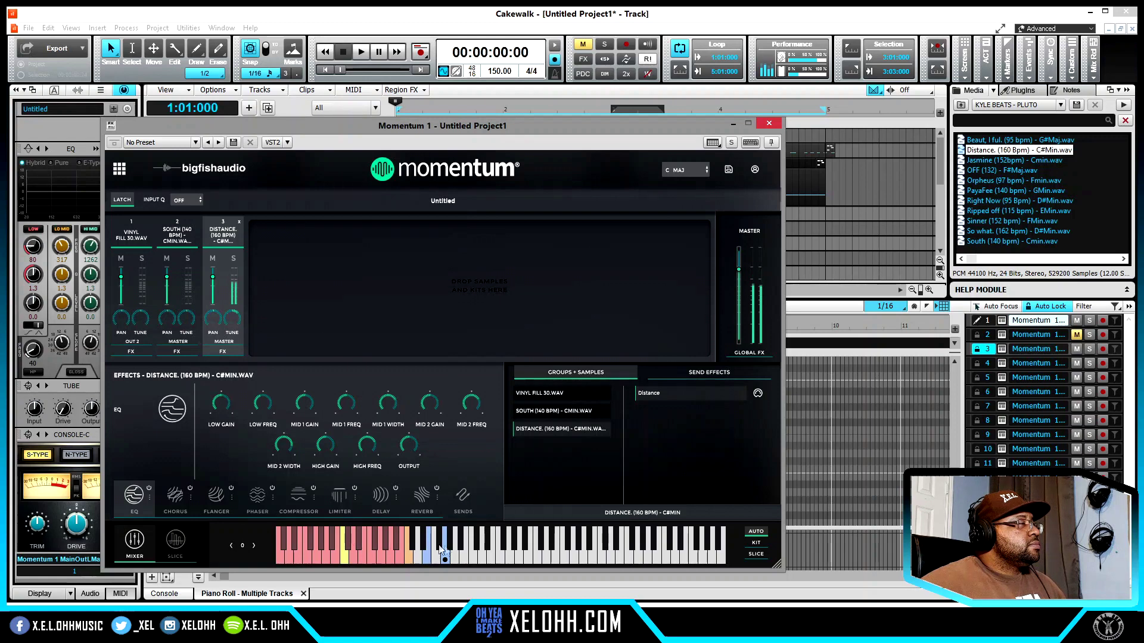
Replace the Distance sample's existing slices with evenly spaced slices on a 1/2 grid
{"action": "left_click", "coordinate": [176, 540]}
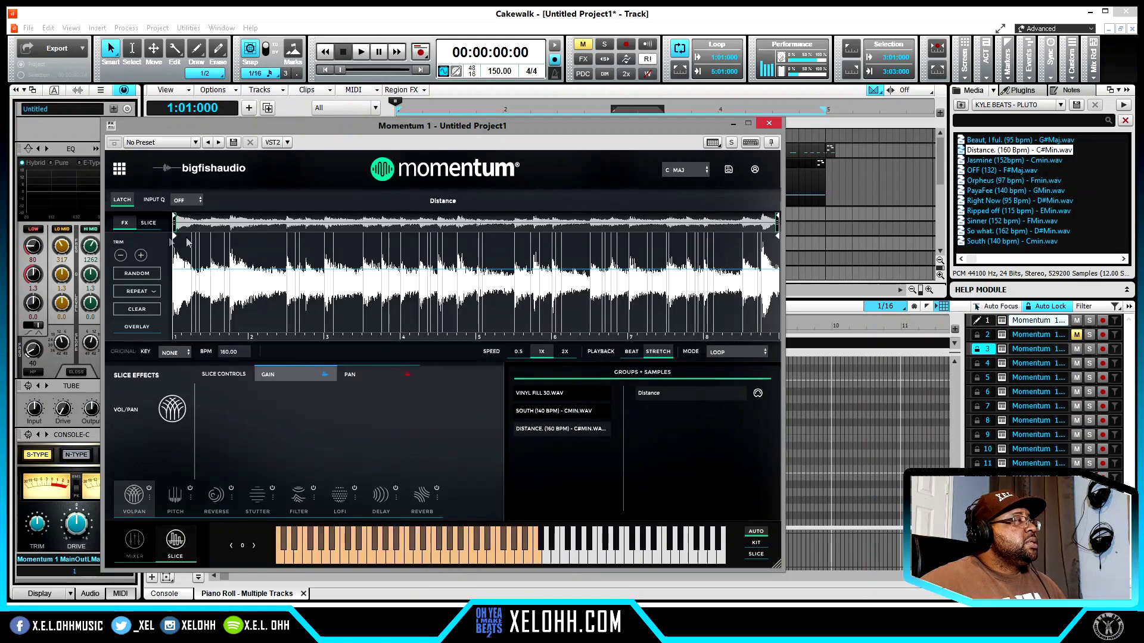
{"action": "left_click", "coordinate": [147, 225]}
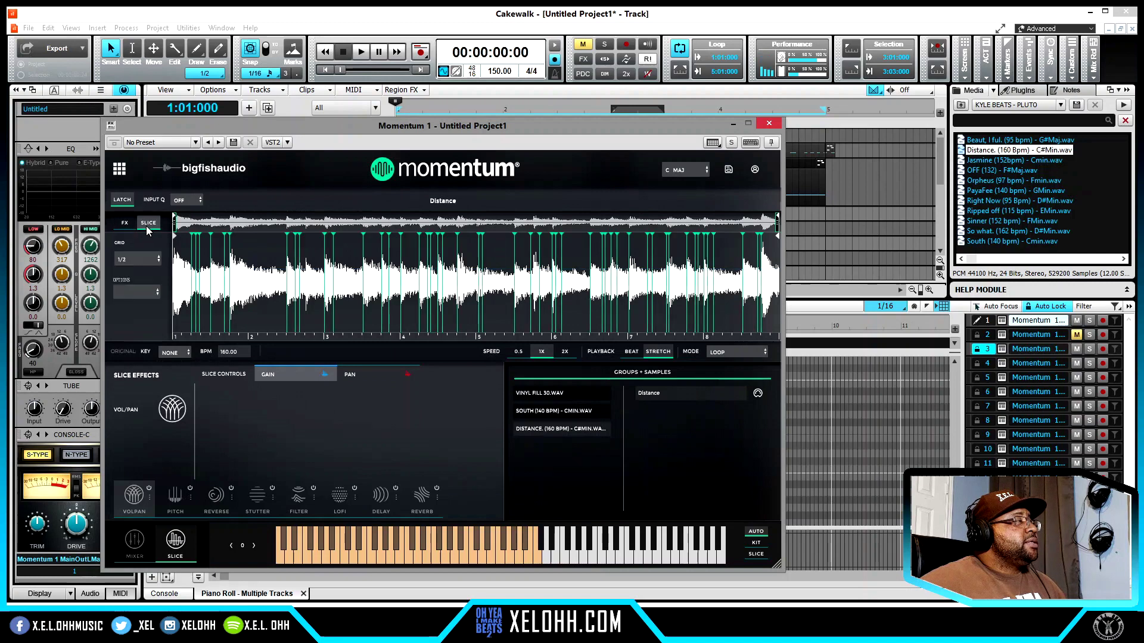
{"action": "left_click", "coordinate": [143, 293]}
{"action": "left_click", "coordinate": [132, 352]}
{"action": "left_click", "coordinate": [138, 260]}
{"action": "left_click", "coordinate": [173, 294]}
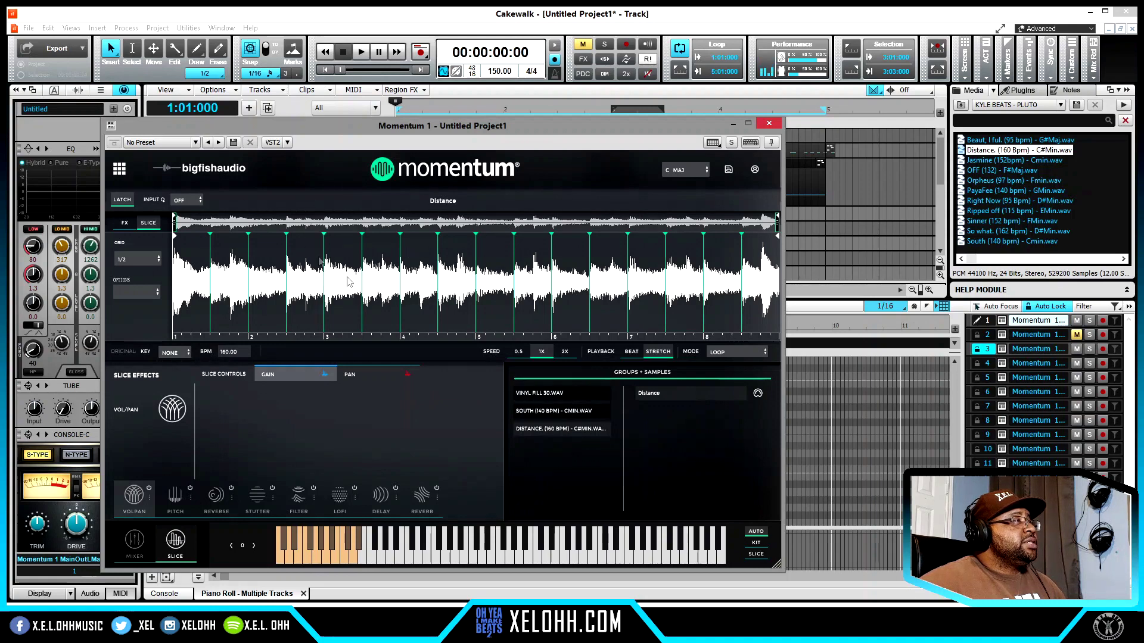
Compare the South sample's slices with those of Distance, returning to the Distance sample
{"action": "left_click", "coordinate": [536, 410]}
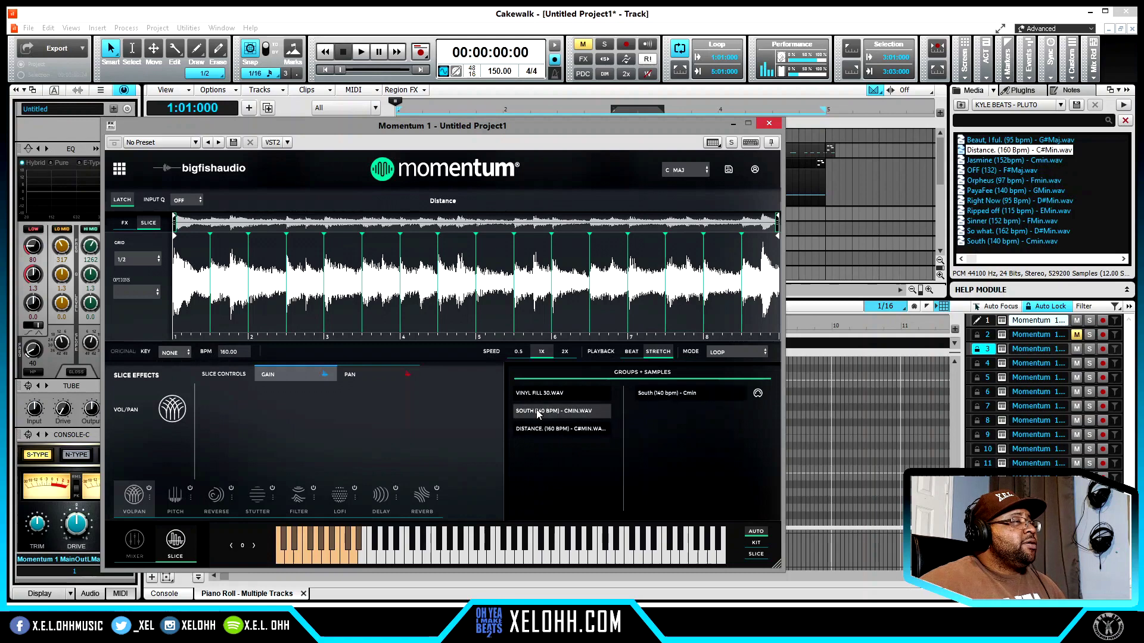
{"action": "left_click", "coordinate": [663, 395]}
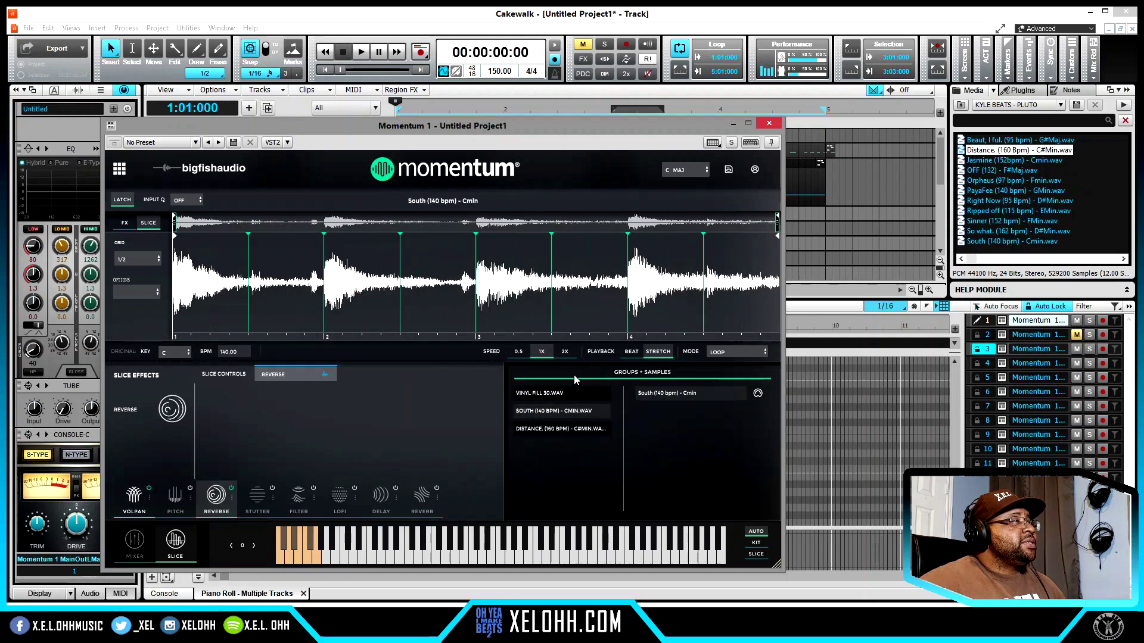
{"action": "left_click", "coordinate": [541, 428]}
{"action": "left_click", "coordinate": [668, 393]}
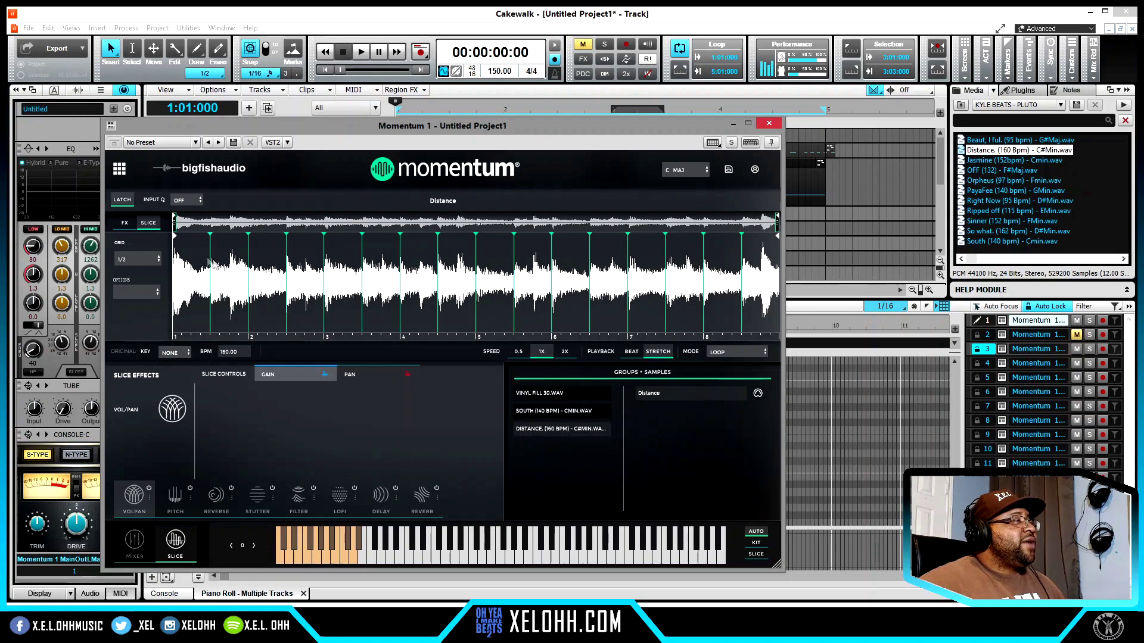
Set the Distance sample's playback to Beat and audition its first key in Loop and Backwards modes
{"action": "left_click", "coordinate": [632, 351]}
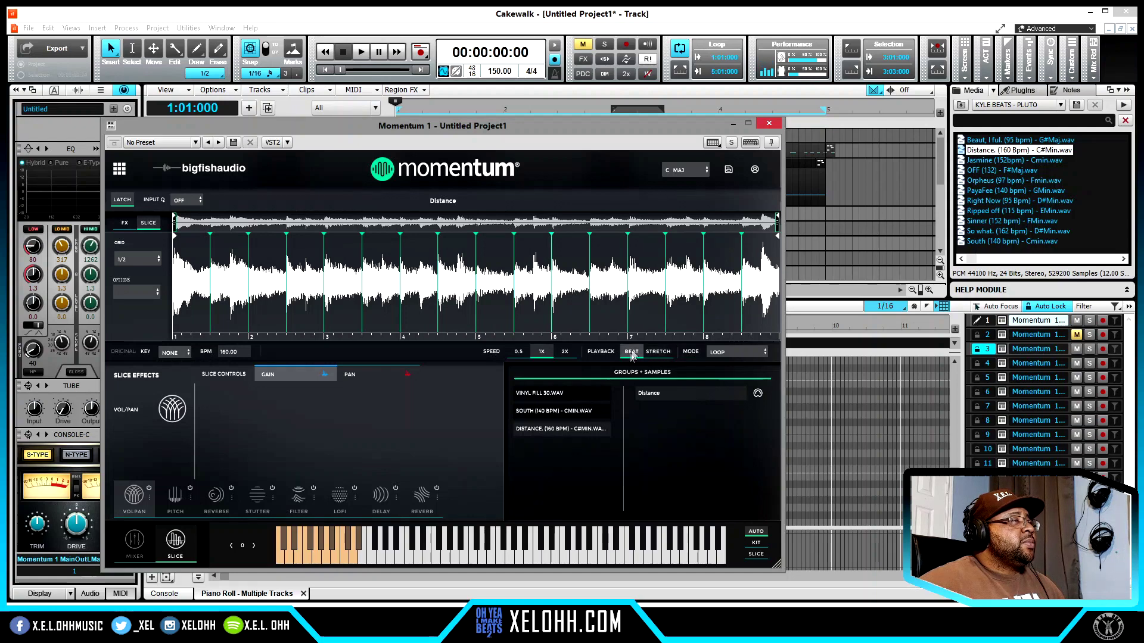
{"action": "left_click", "coordinate": [281, 560]}
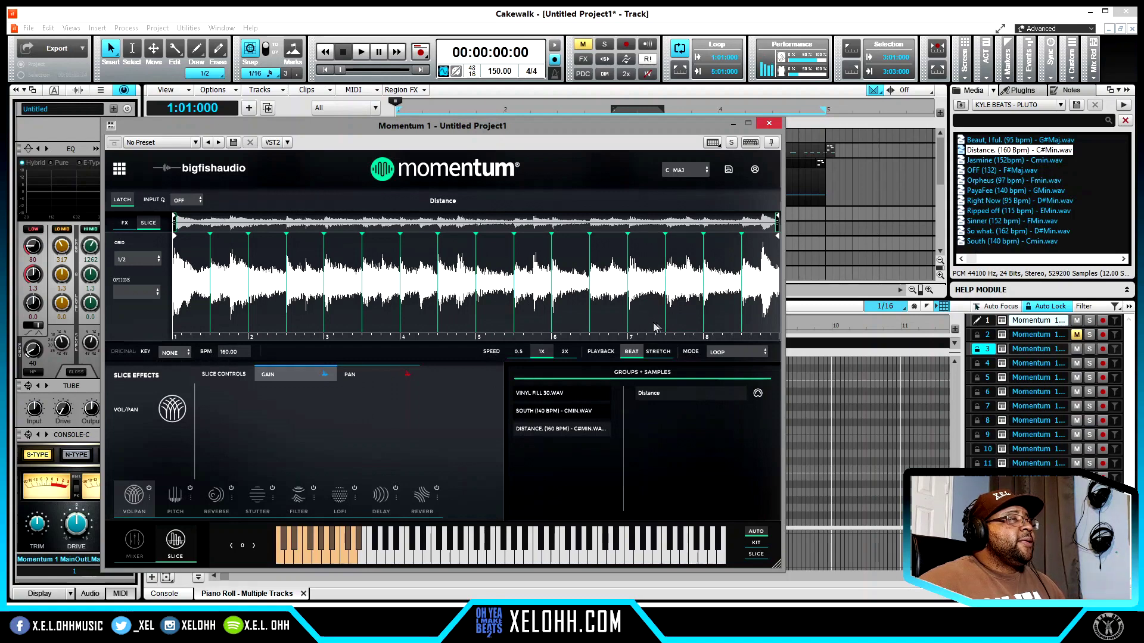
{"action": "left_click", "coordinate": [739, 352]}
{"action": "left_click", "coordinate": [735, 374]}
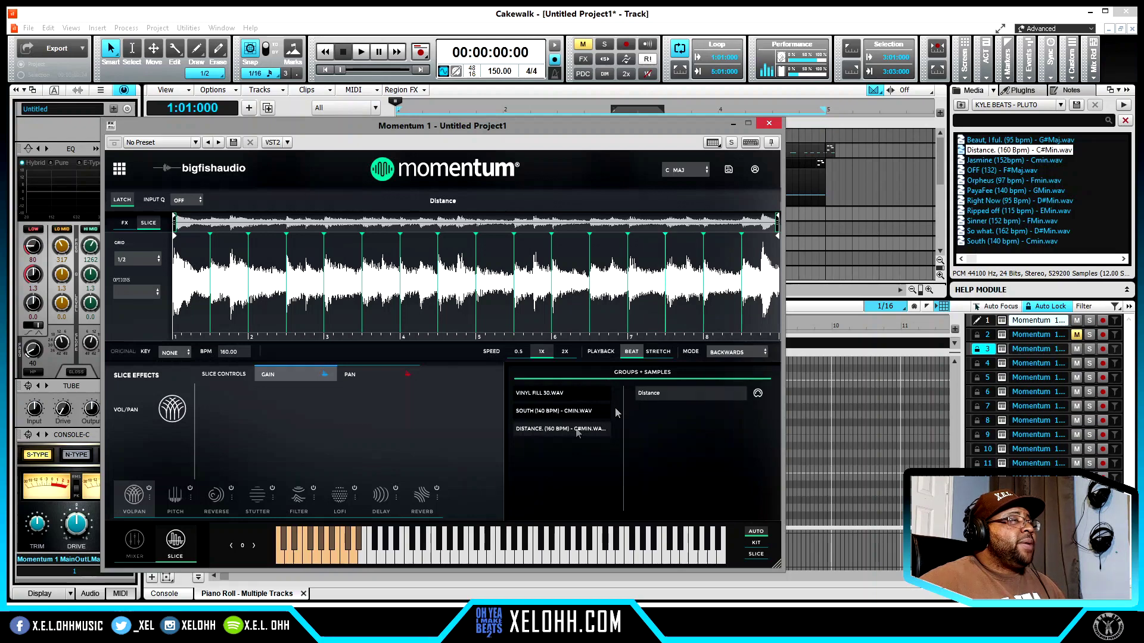
{"action": "left_click", "coordinate": [280, 559]}
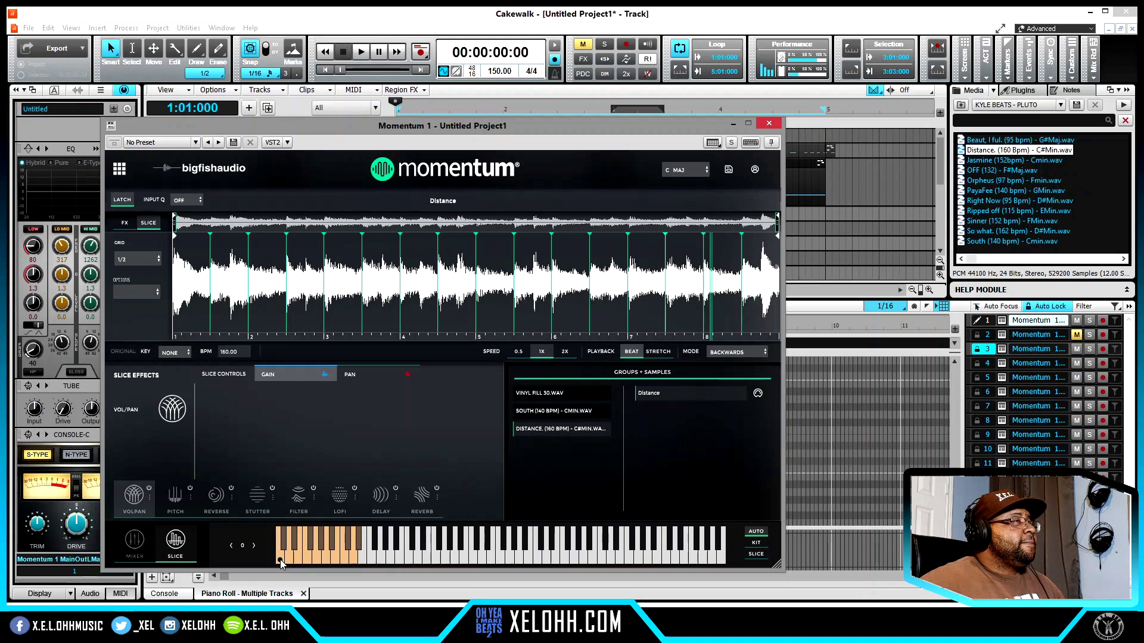
Switch the Distance sample's playback to Stretch and audition its first key in Backwards mode
{"action": "left_click", "coordinate": [632, 351]}
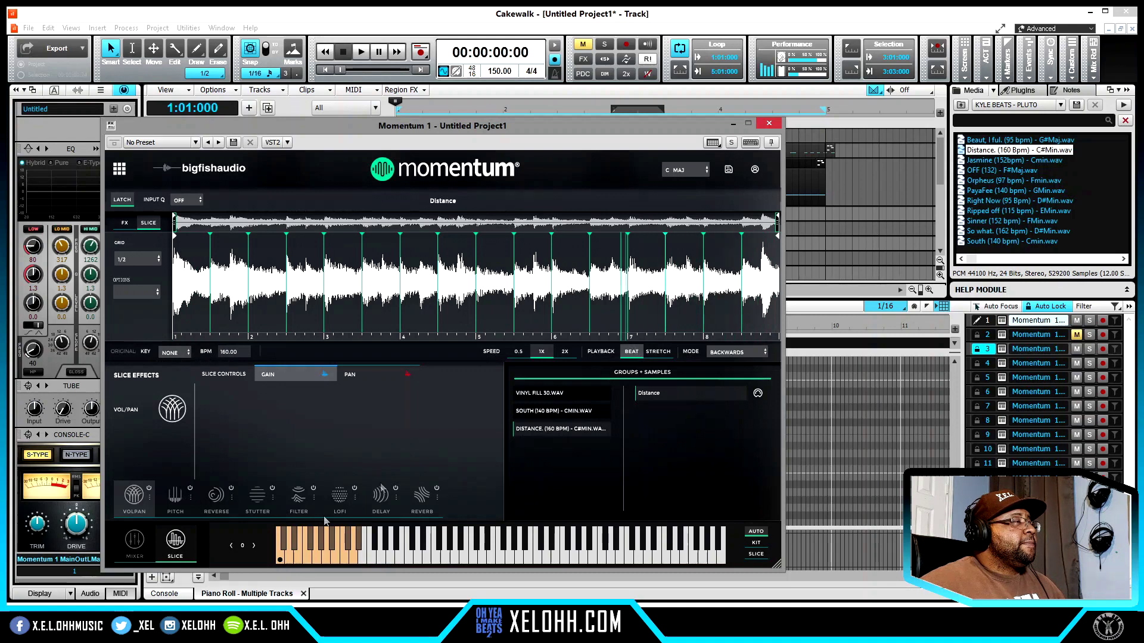
{"action": "left_click", "coordinate": [655, 351]}
{"action": "left_click", "coordinate": [281, 559]}
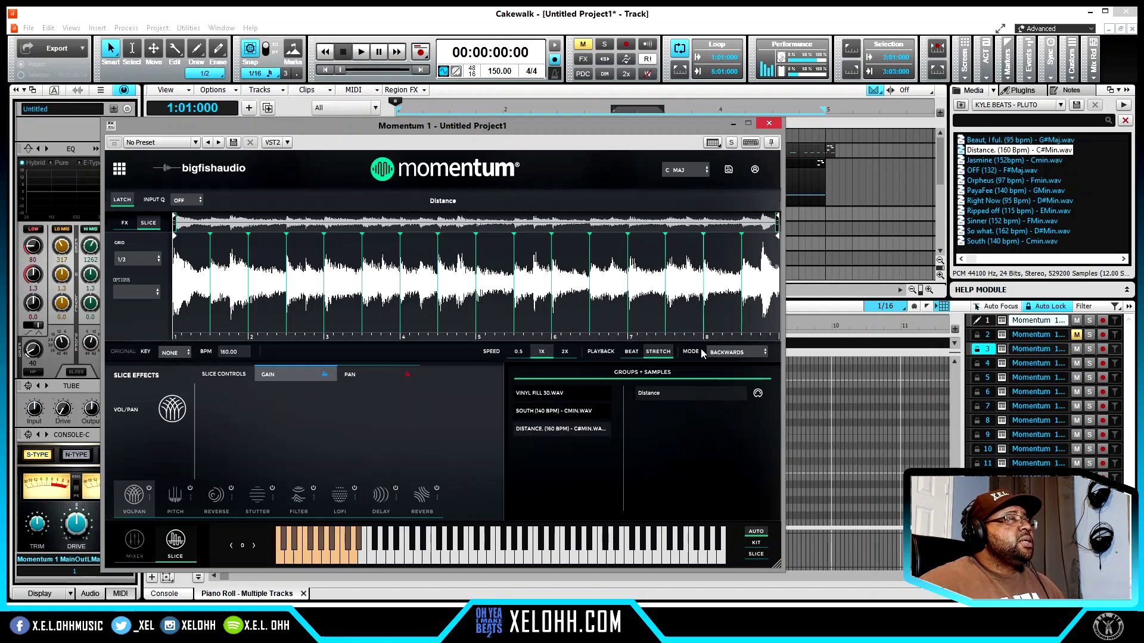
Set the Distance sample's playback mode to Boomerang and audition it with its first key
{"action": "left_click", "coordinate": [723, 352]}
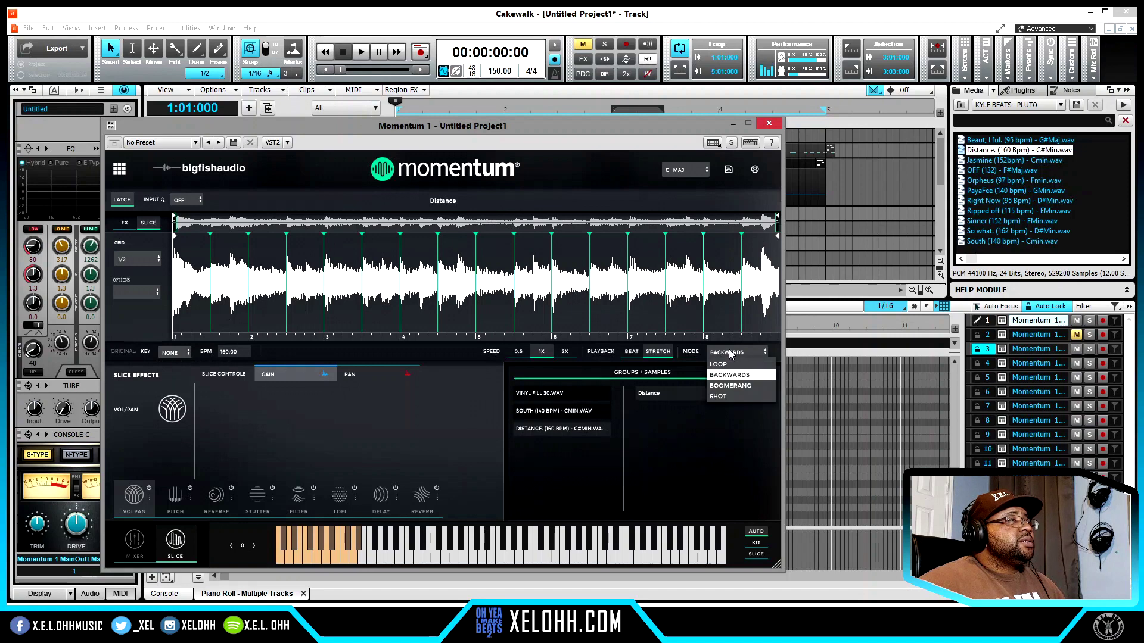
{"action": "left_click", "coordinate": [730, 383]}
{"action": "left_click", "coordinate": [280, 560]}
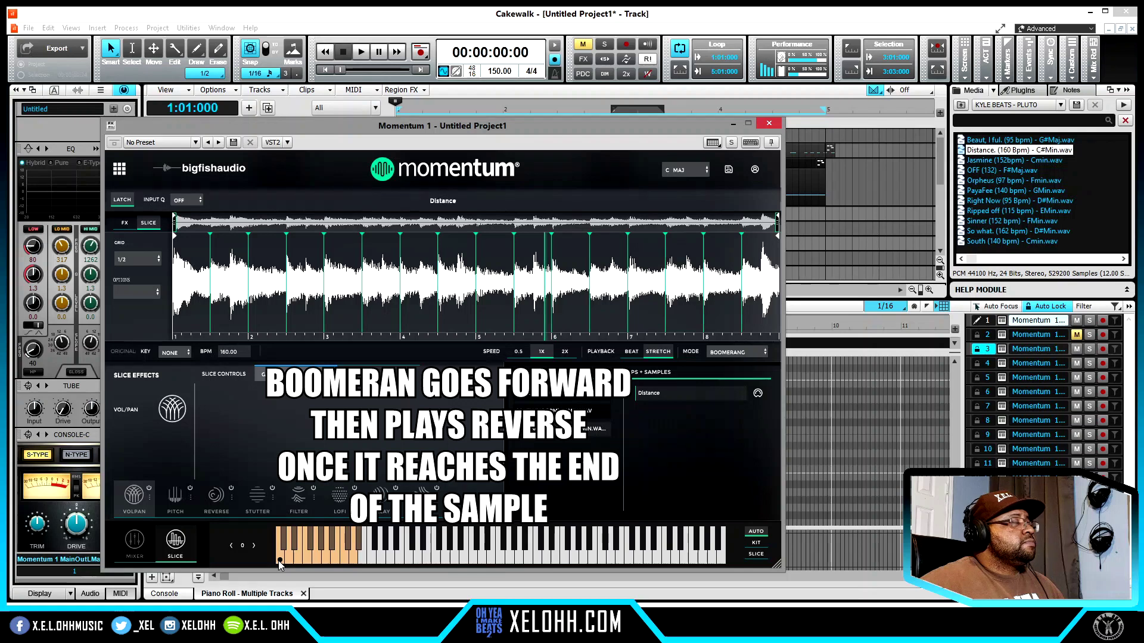
{"action": "left_click_drag", "start_coordinate": [280, 559], "coordinate": [280, 559]}
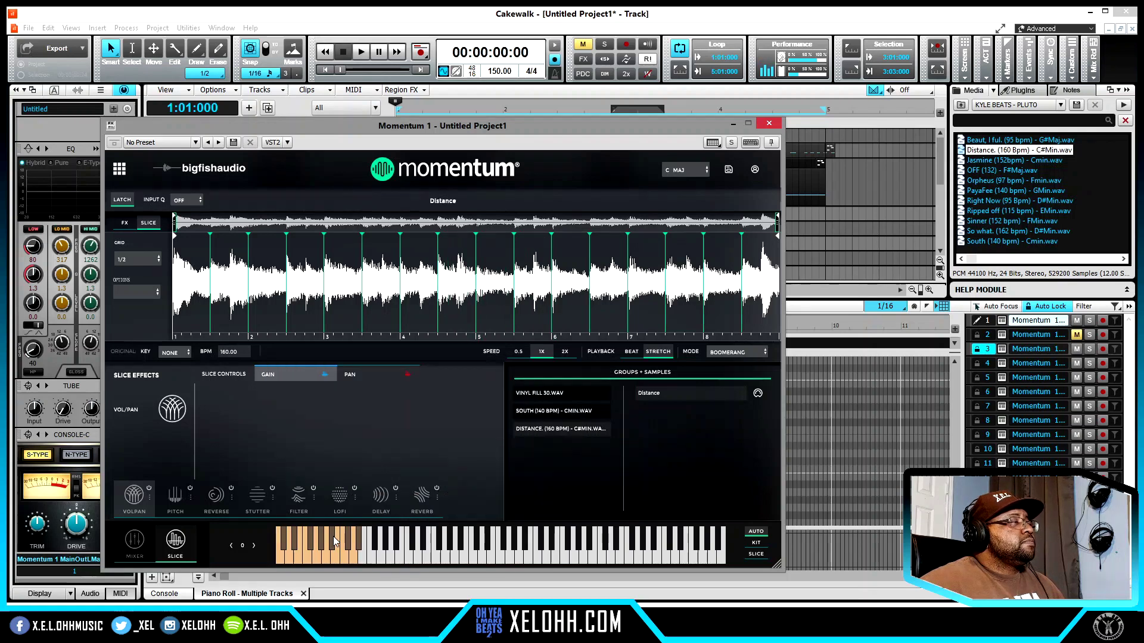
{"action": "left_click", "coordinate": [750, 352]}
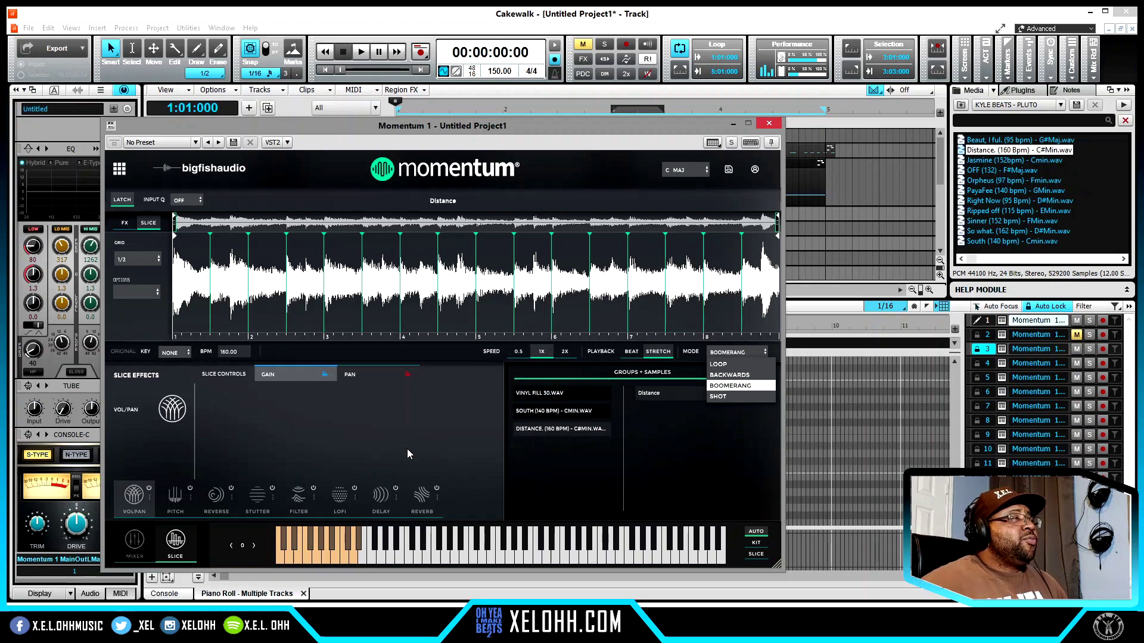
{"action": "left_click", "coordinate": [408, 454]}
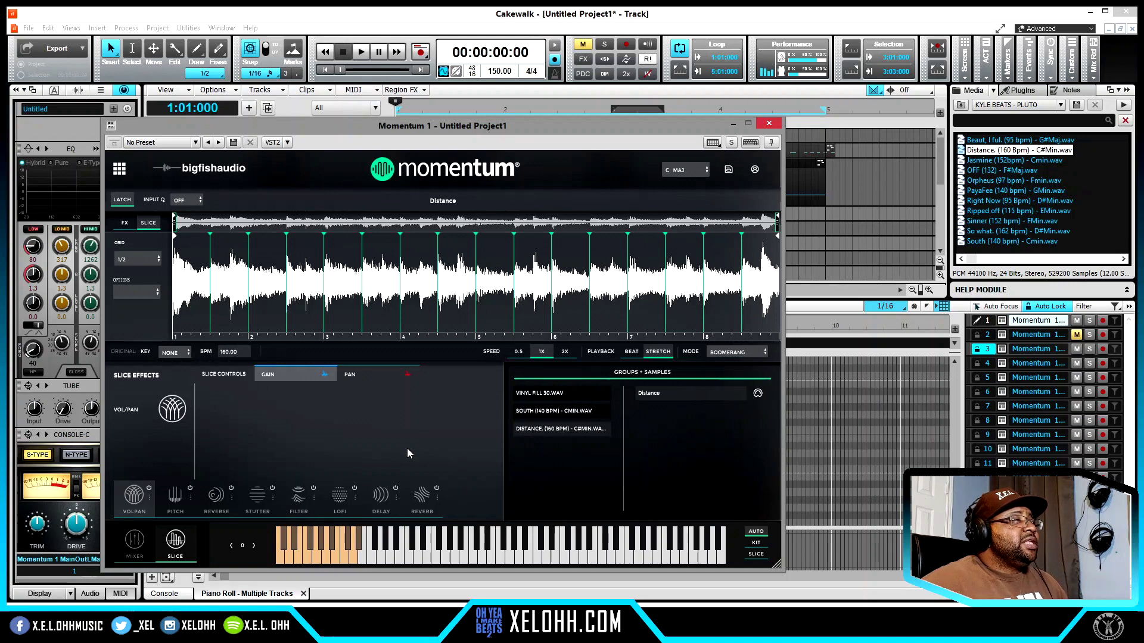